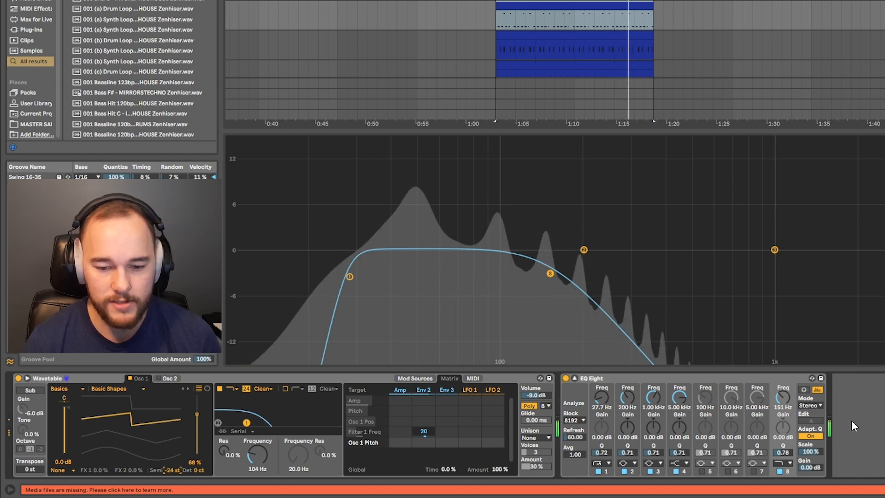
Compare the bass with EQ Eight's low-pass band 8 off and on, and set the band to 145 Hz with Q 0.81.
{"action": "left_click", "coordinate": [781, 470]}
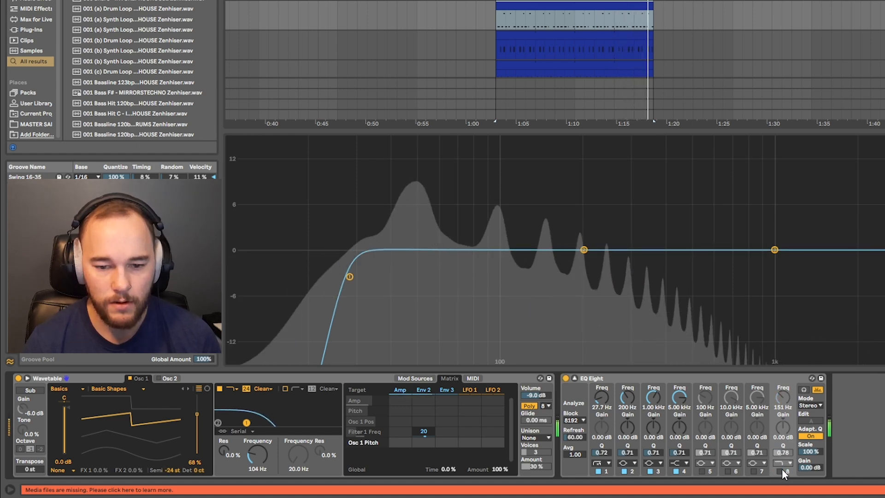
{"action": "left_click", "coordinate": [781, 470]}
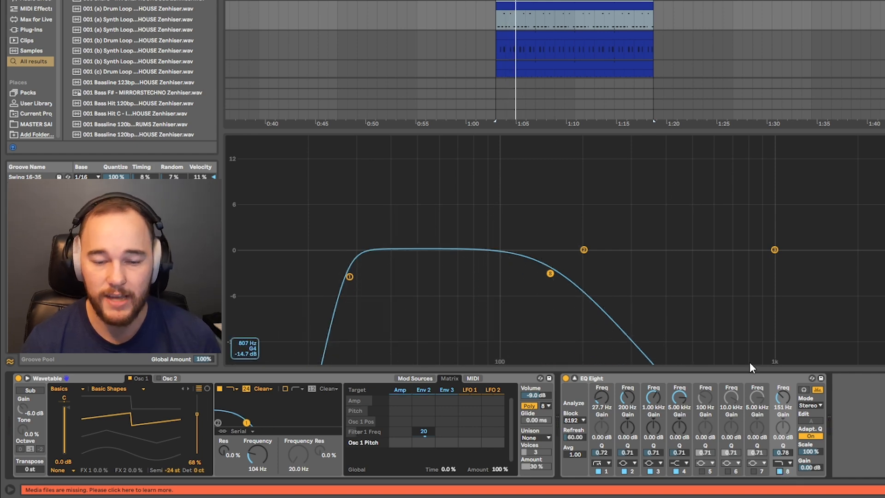
{"action": "left_click_drag", "start_coordinate": [551, 271], "coordinate": [545, 272]}
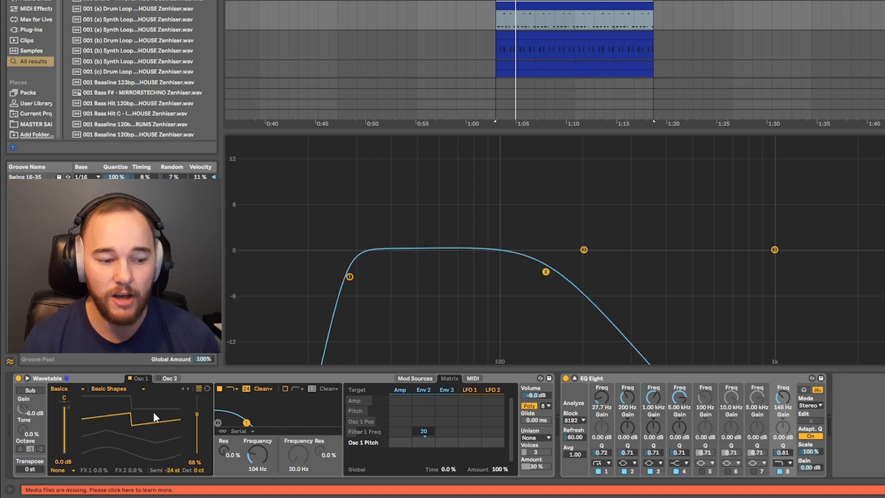
Audition Wavetable's Osc 1 at different wavetable positions during playback, and settle the position at 55%.
{"action": "key", "text": "space"}
{"action": "left_click_drag", "start_coordinate": [129, 423], "coordinate": [132, 457]}
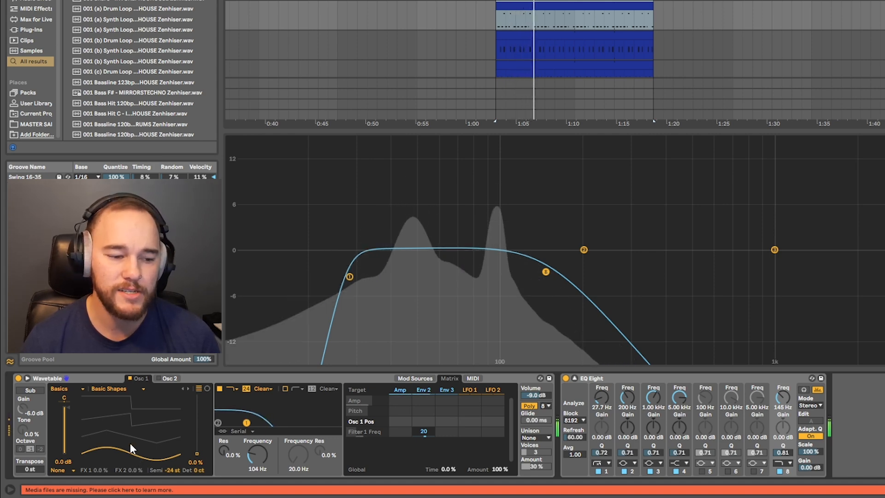
{"action": "key", "text": "space"}
{"action": "left_click_drag", "start_coordinate": [130, 443], "coordinate": [133, 424]}
{"action": "key", "text": "space"}
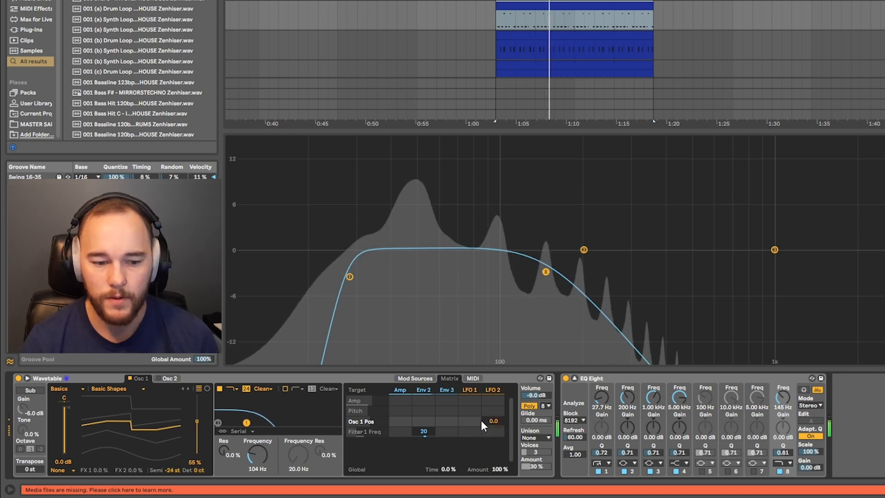
{"action": "key", "text": "space"}
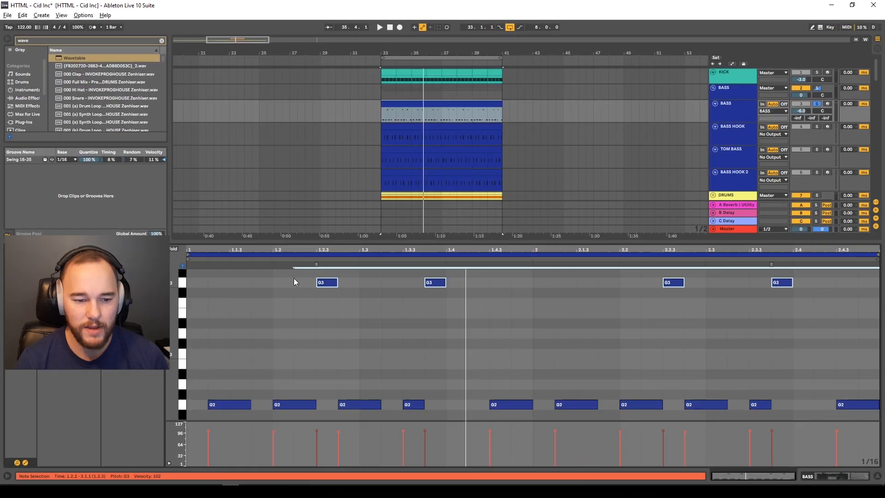
Try the bassline without its four G3 notes by deleting them from the bass clip and playing it back.
{"action": "left_click_drag", "start_coordinate": [334, 257], "coordinate": [884, 262]}
{"action": "key", "text": "Delete"}
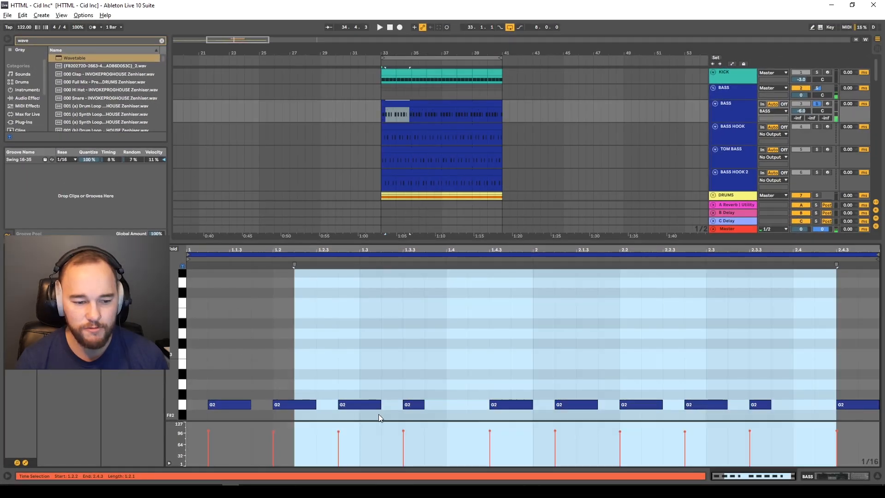
{"action": "left_click", "coordinate": [481, 377]}
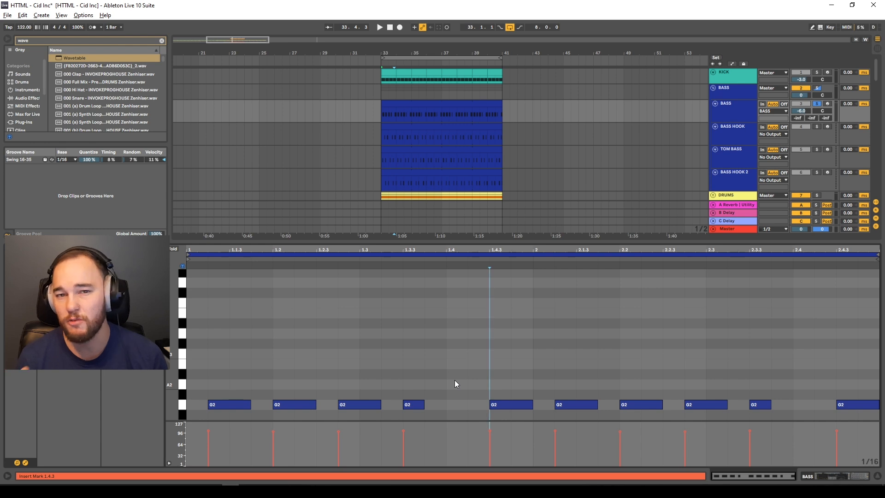
{"action": "key", "text": "space"}
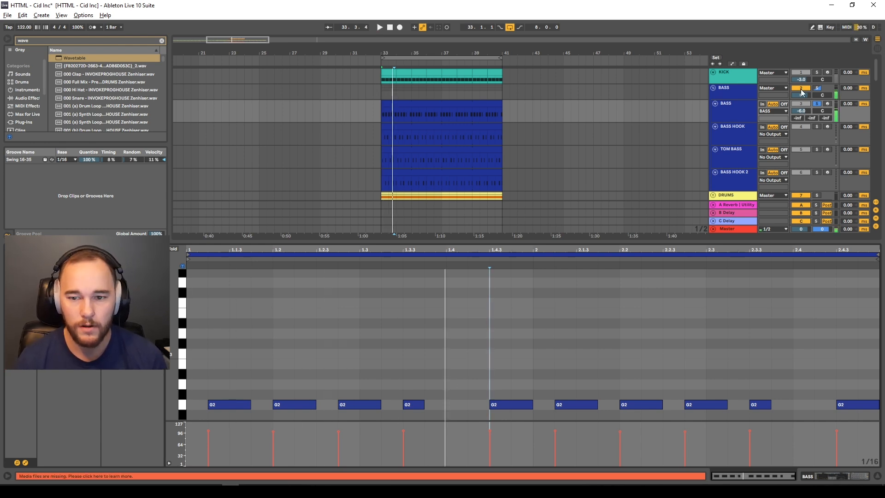
Solo the KICK track together with the bass and raise the BASS track's volume to -1.0 dB.
{"action": "left_click", "coordinate": [818, 73], "text": "ctrl"}
{"action": "key", "text": "space"}
{"action": "left_click_drag", "start_coordinate": [802, 111], "coordinate": [801, 92]}
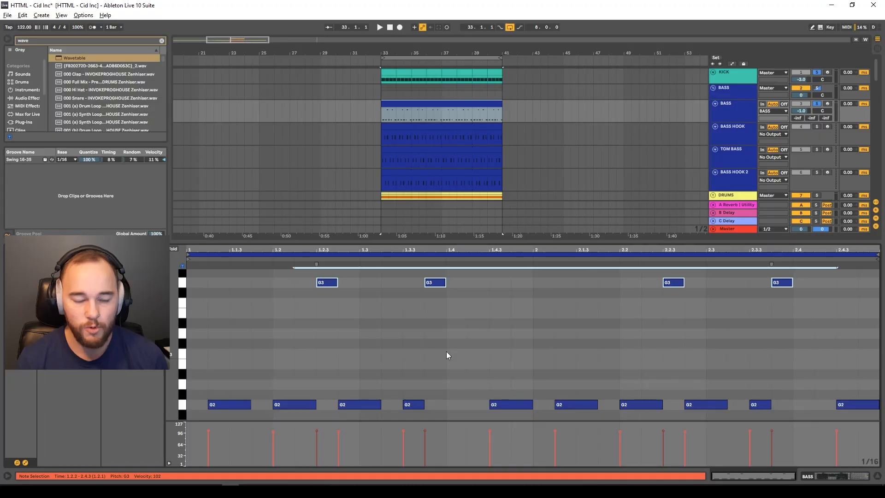
Clear the note selection and play back the bassline with the high G3 notes included.
{"action": "left_click", "coordinate": [358, 318]}
{"action": "left_click", "coordinate": [264, 297]}
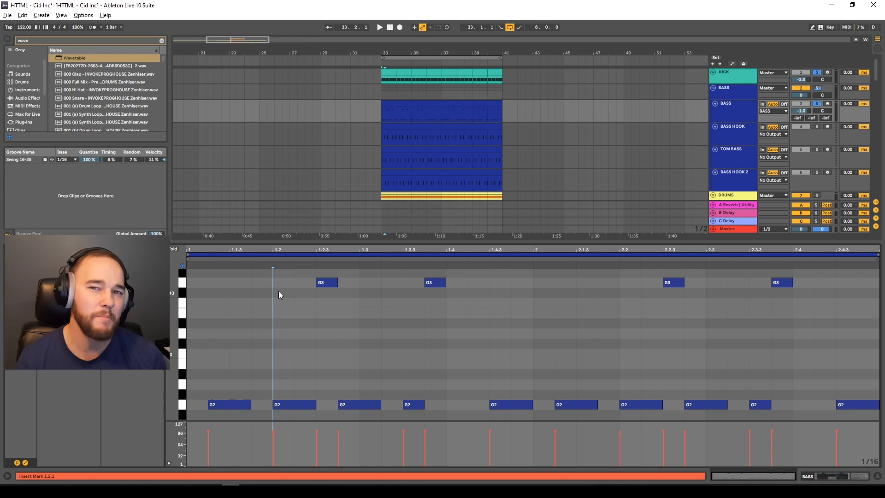
{"action": "key", "text": "space"}
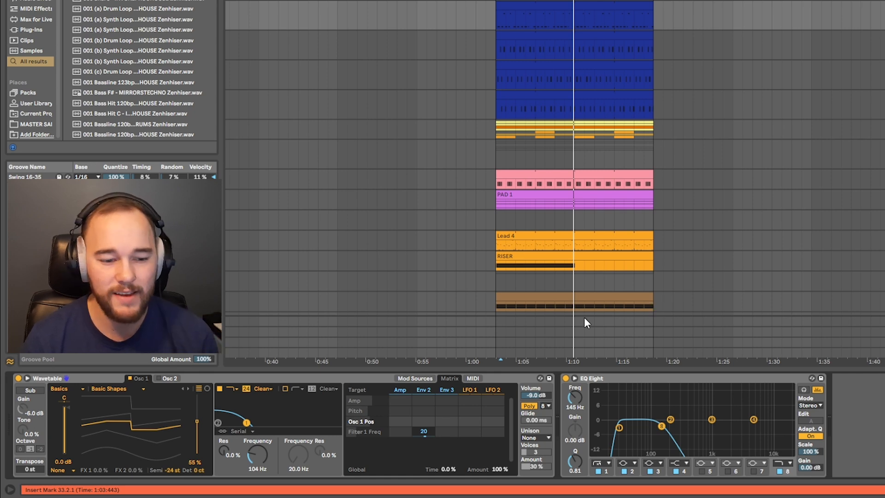
Slightly lengthen the release of Wavetable's Amp envelope, audition it, and view the Env 2 envelope.
{"action": "left_click", "coordinate": [404, 390]}
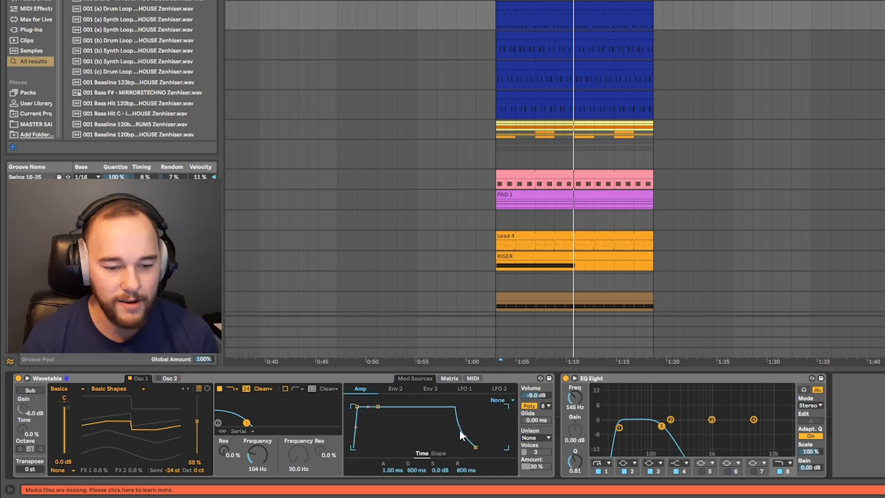
{"action": "mouse_move", "coordinate": [460, 470]}
{"action": "left_mouse_down"}
{"action": "mouse_move", "coordinate": [460, 457]}
{"action": "mouse_move", "coordinate": [462, 465]}
{"action": "left_mouse_up"}
{"action": "key", "text": "space"}
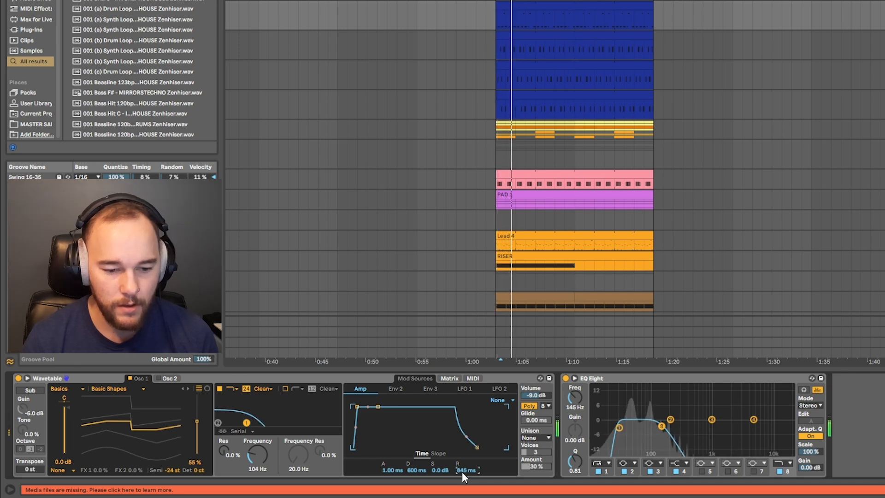
{"action": "left_click", "coordinate": [396, 389]}
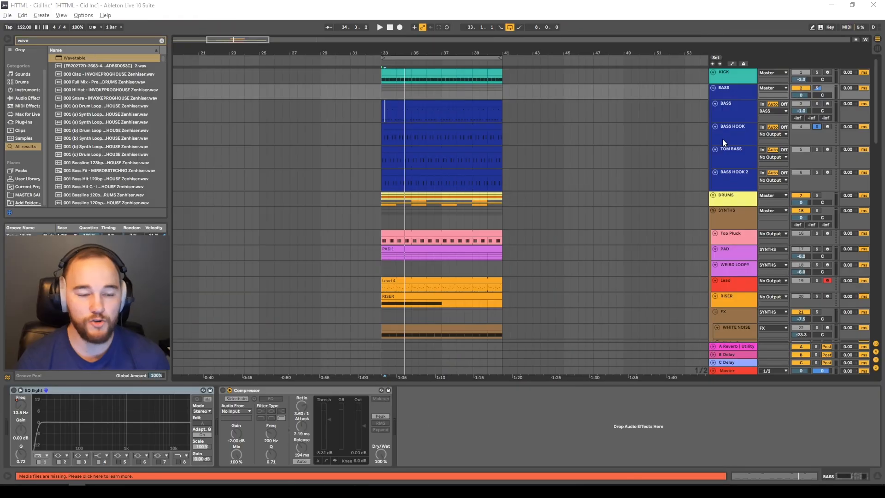
Find Serum_x64 in the browser, load it onto the BASS HOOK track, and move its window clear of the browser.
{"action": "left_click", "coordinate": [722, 139]}
{"action": "key", "text": "ctrl+f"}
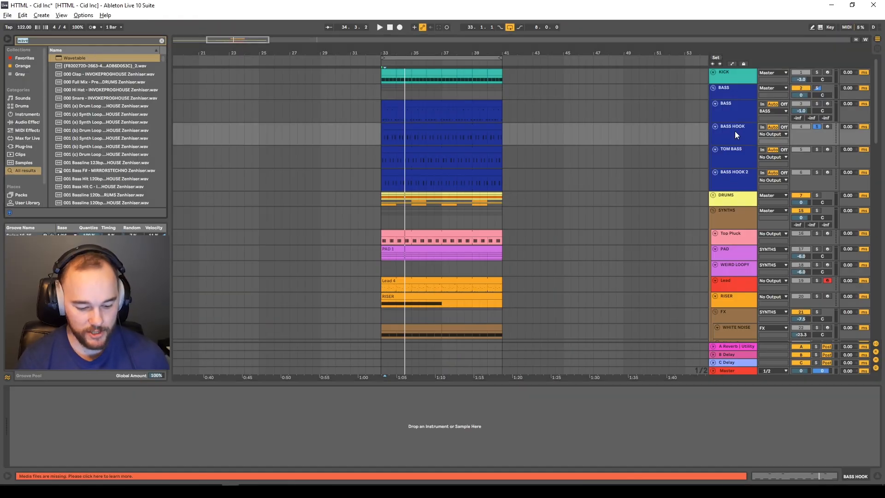
{"action": "type", "text": "serum"}
{"action": "key", "text": "Down"}
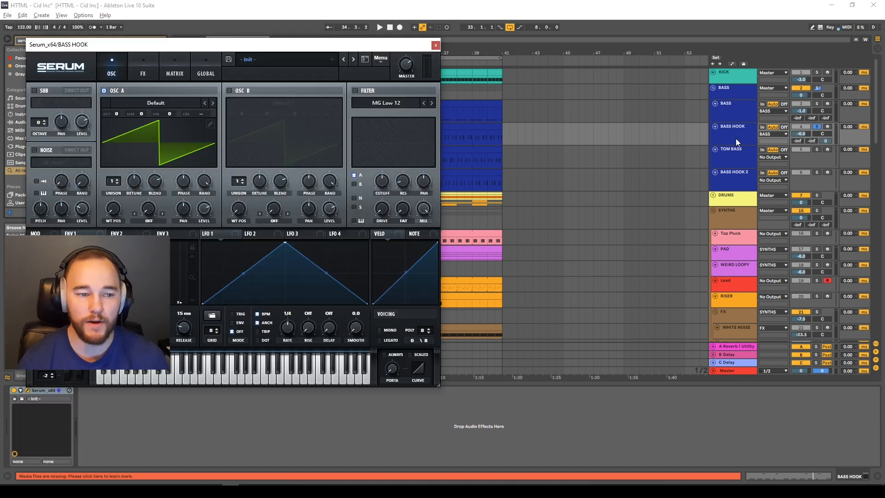
{"action": "left_click_drag", "start_coordinate": [251, 53], "coordinate": [545, 66]}
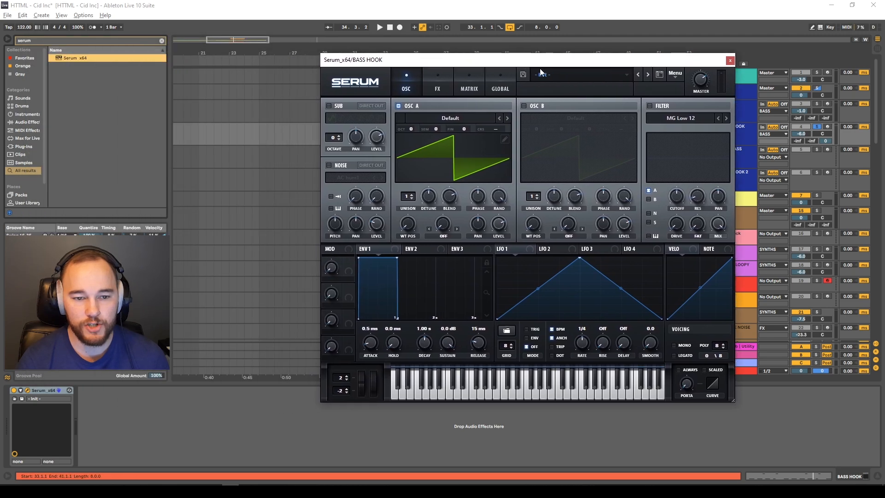
Load the WahWah wavetable into Serum's OSC A.
{"action": "left_click", "coordinate": [471, 119]}
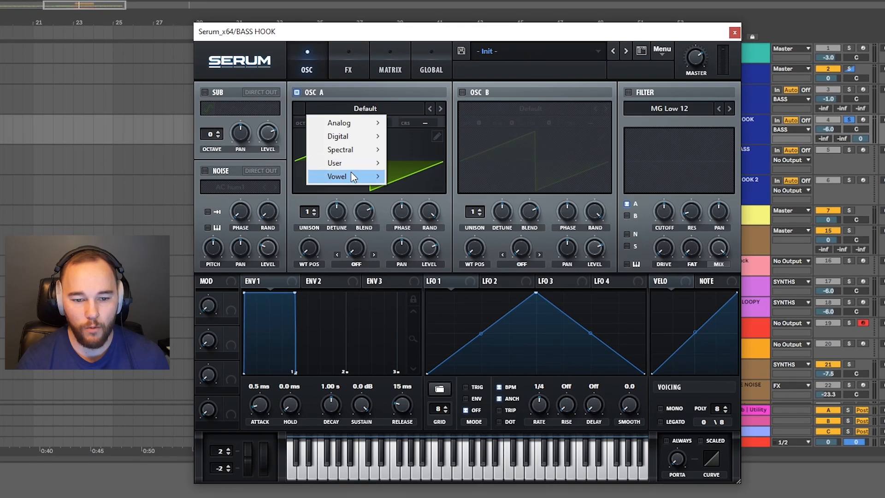
{"action": "mouse_move", "coordinate": [350, 175]}
{"action": "left_click", "coordinate": [423, 311]}
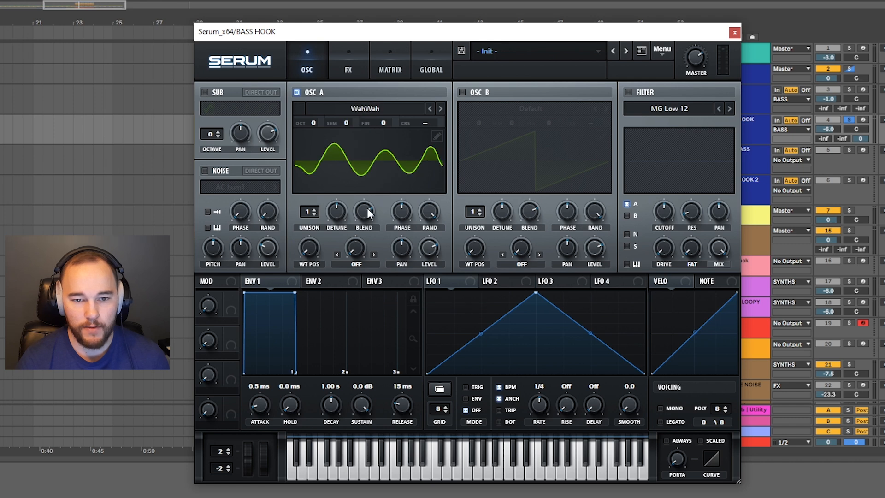
Enable OSC B with the HarmonicSeries wavetable and raise its wavetable position to the three-cycle waveform.
{"action": "left_click", "coordinate": [462, 92]}
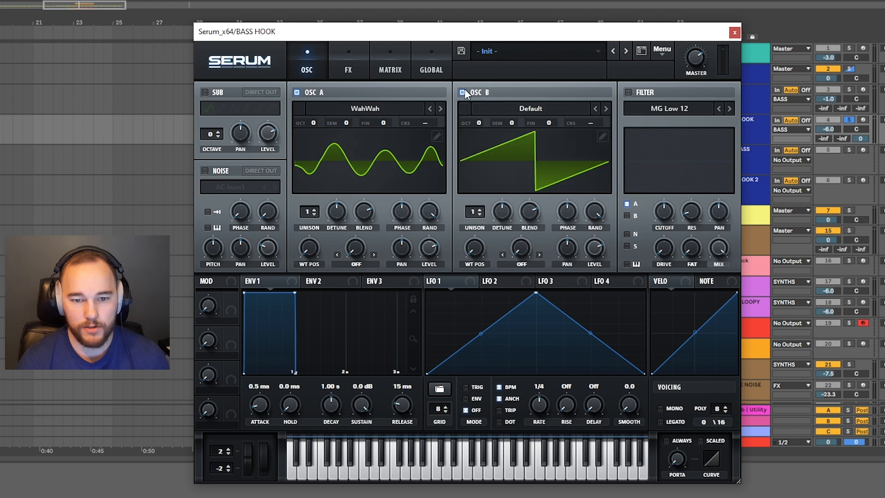
{"action": "left_click", "coordinate": [508, 110]}
{"action": "mouse_move", "coordinate": [511, 141]}
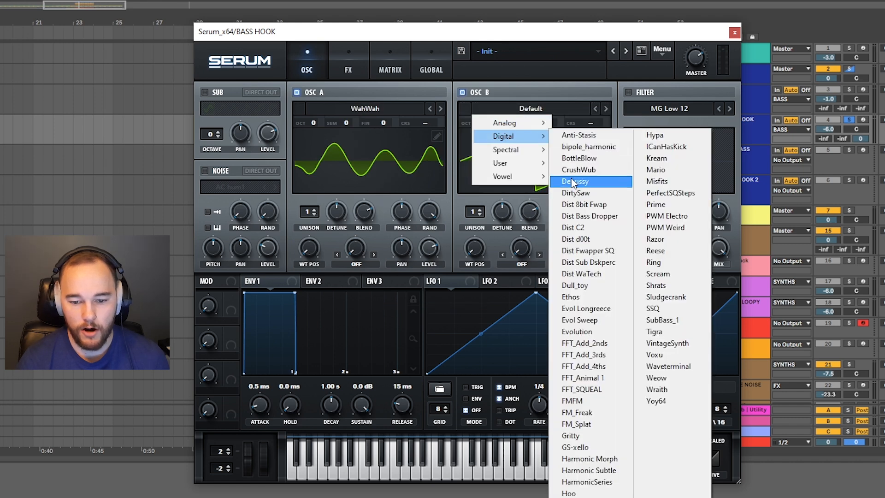
{"action": "left_click", "coordinate": [587, 482]}
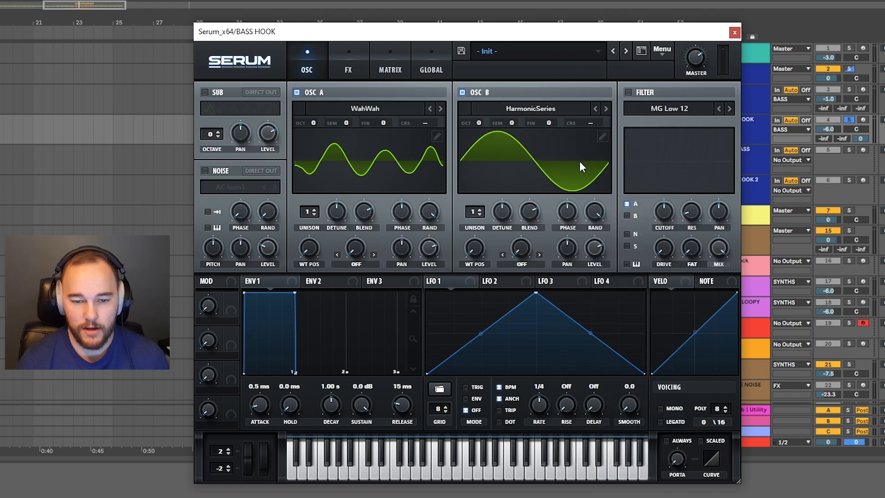
{"action": "mouse_move", "coordinate": [477, 248]}
{"action": "left_mouse_down"}
{"action": "mouse_move", "coordinate": [491, 217]}
{"action": "mouse_move", "coordinate": [474, 250]}
{"action": "mouse_move", "coordinate": [478, 241]}
{"action": "left_mouse_up"}
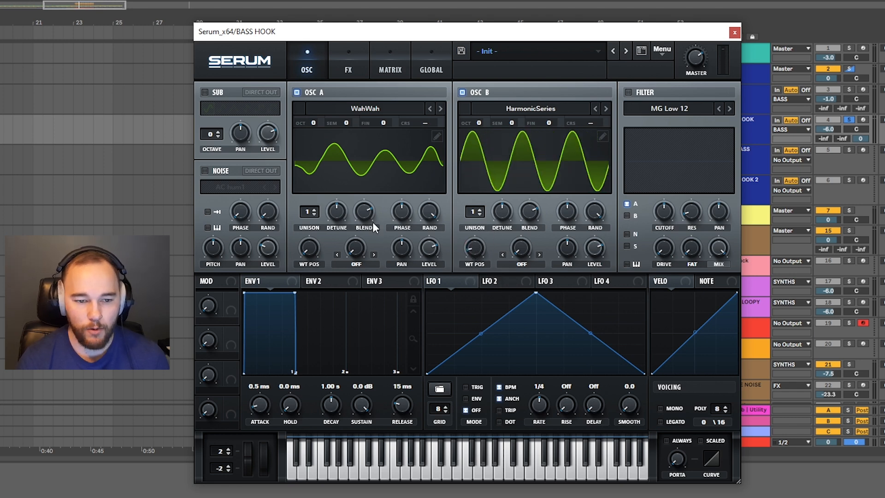
Set OSC A to octave -2 and OSC B to octave -1, and give OSC A three unison voices with low detune.
{"action": "left_click_drag", "start_coordinate": [311, 147], "coordinate": [307, 156]}
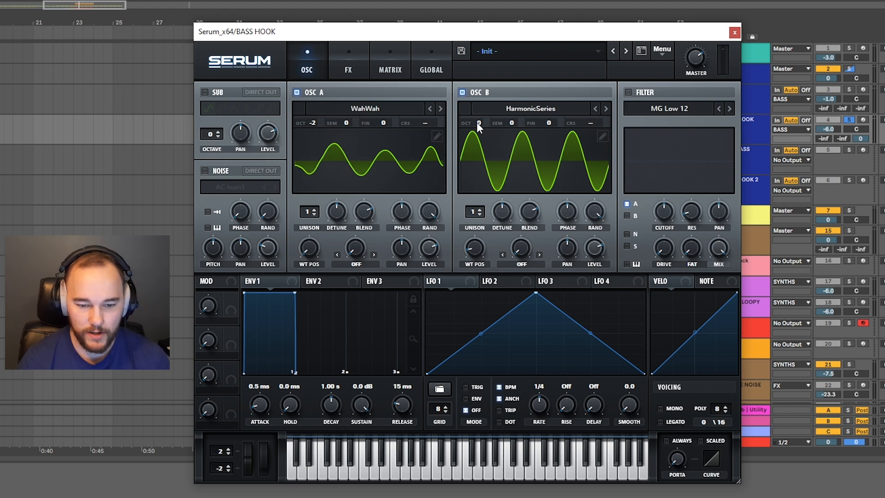
{"action": "left_click_drag", "start_coordinate": [477, 124], "coordinate": [475, 139]}
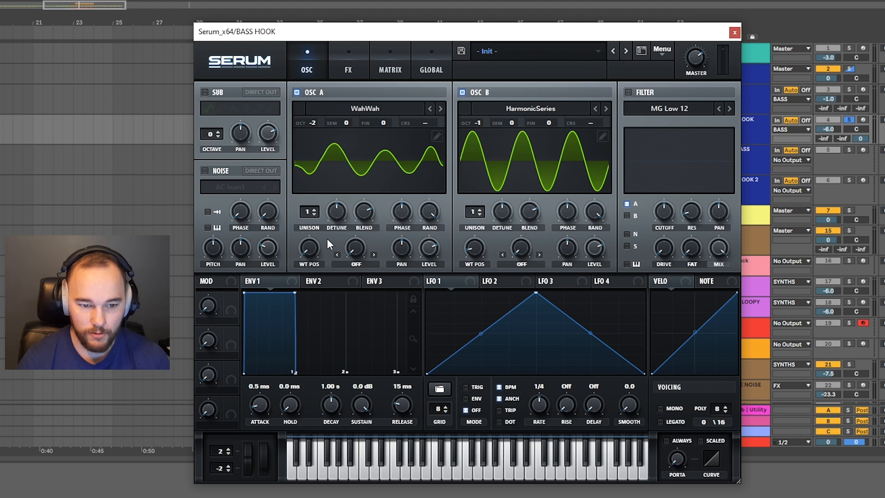
{"action": "left_click", "coordinate": [314, 210]}
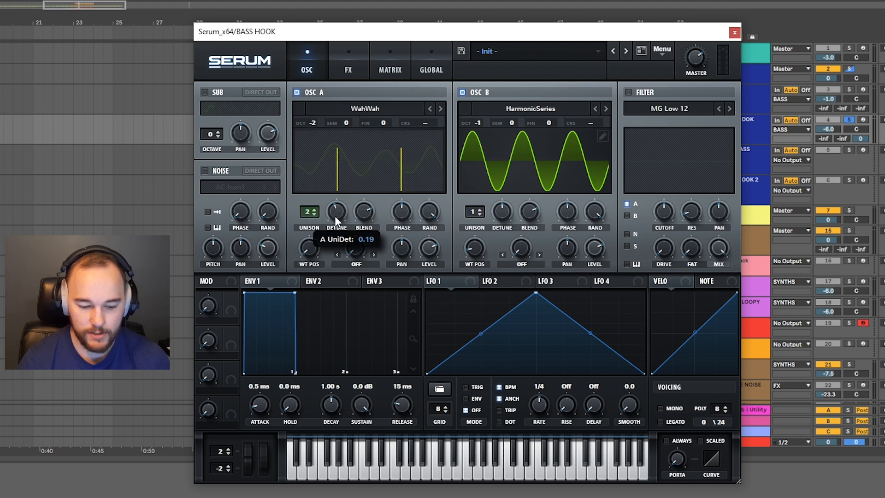
{"action": "left_click_drag", "start_coordinate": [333, 240], "coordinate": [332, 263]}
{"action": "left_click", "coordinate": [314, 210]}
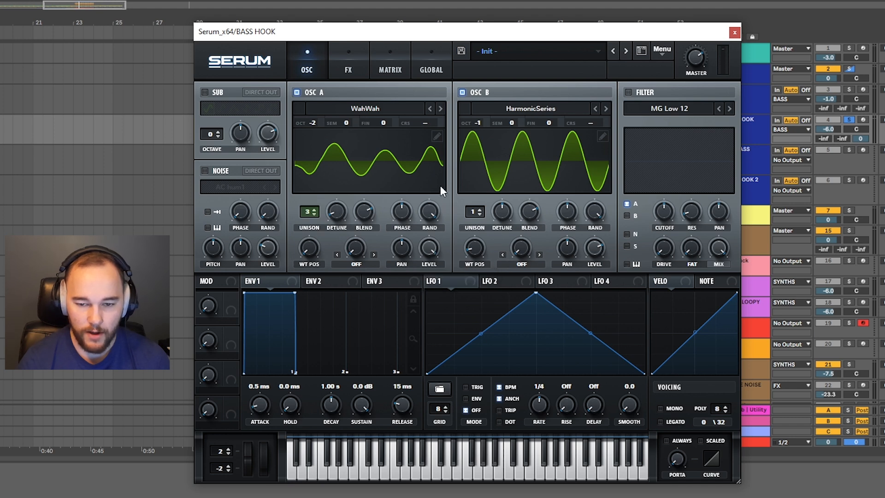
Enable an MG Low 18 filter on both OSC A and OSC B, with a low cutoff and 14% drive.
{"action": "mouse_move", "coordinate": [666, 209]}
{"action": "left_click_drag", "start_coordinate": [665, 236], "coordinate": [663, 259]}
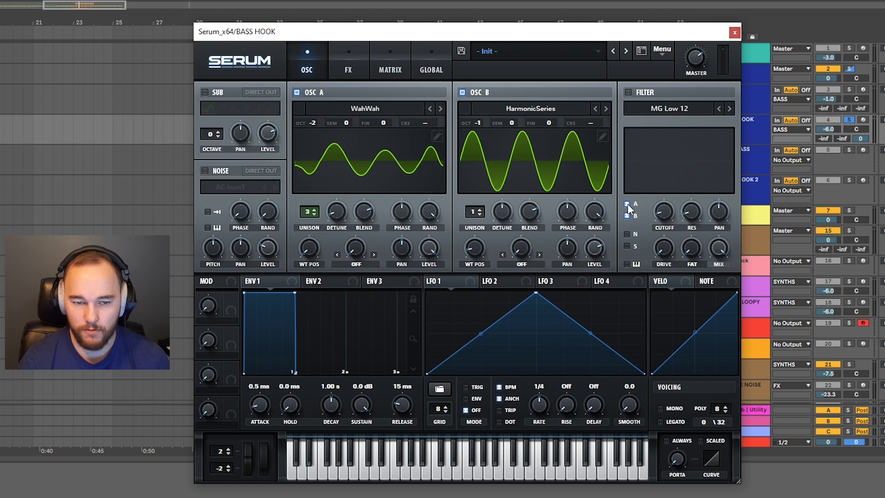
{"action": "left_click", "coordinate": [629, 92]}
{"action": "left_click", "coordinate": [730, 108]}
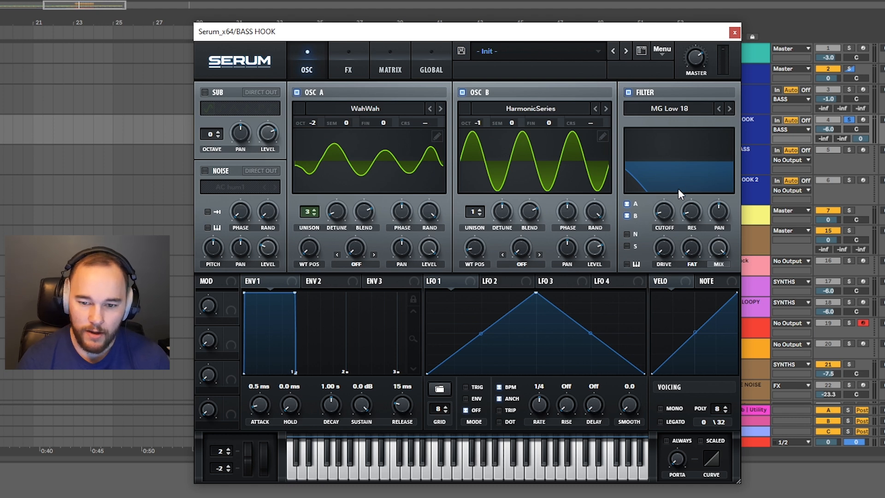
{"action": "left_click_drag", "start_coordinate": [660, 248], "coordinate": [665, 234]}
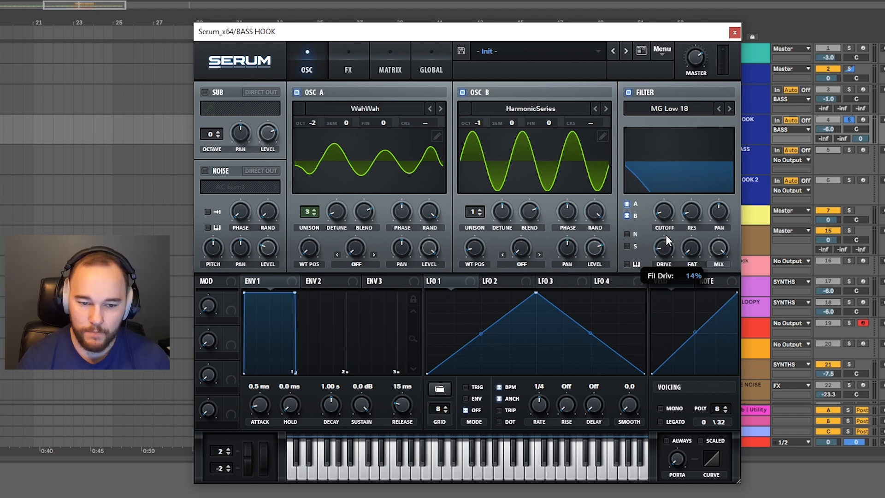
Set the release of Env 1 to 424 ms.
{"action": "mouse_move", "coordinate": [403, 400]}
{"action": "left_mouse_down"}
{"action": "mouse_move", "coordinate": [409, 389]}
{"action": "mouse_move", "coordinate": [402, 405]}
{"action": "left_mouse_up"}
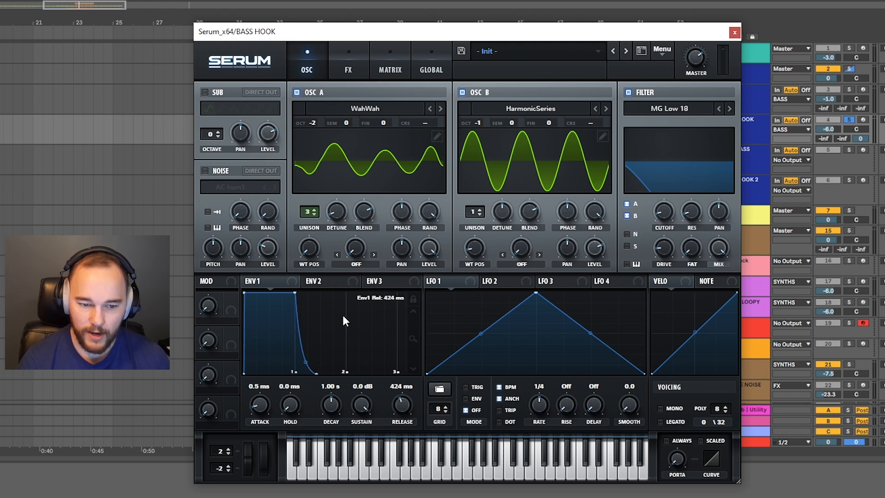
Shape Env 2 with 494 ms decay, 47.81% sustain and 362 ms release, and assign it to the filter cutoff.
{"action": "left_click", "coordinate": [320, 281]}
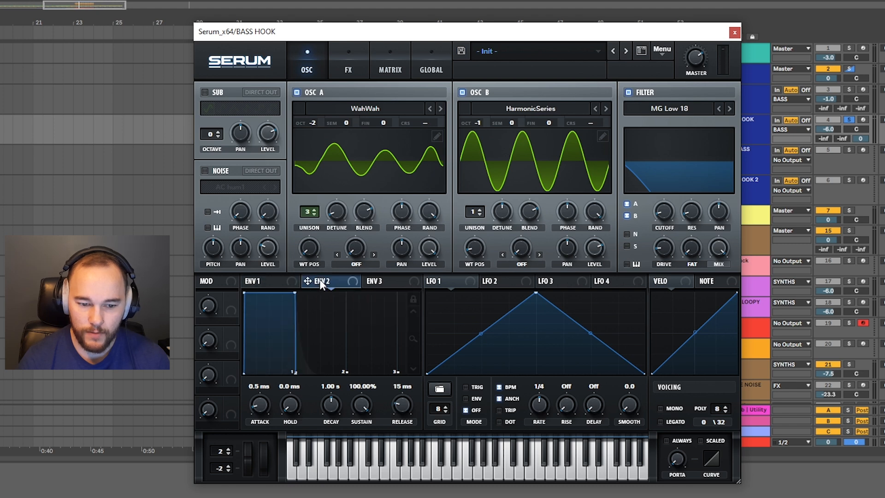
{"action": "left_click_drag", "start_coordinate": [404, 406], "coordinate": [355, 469]}
{"action": "left_click_drag", "start_coordinate": [323, 408], "coordinate": [329, 406]}
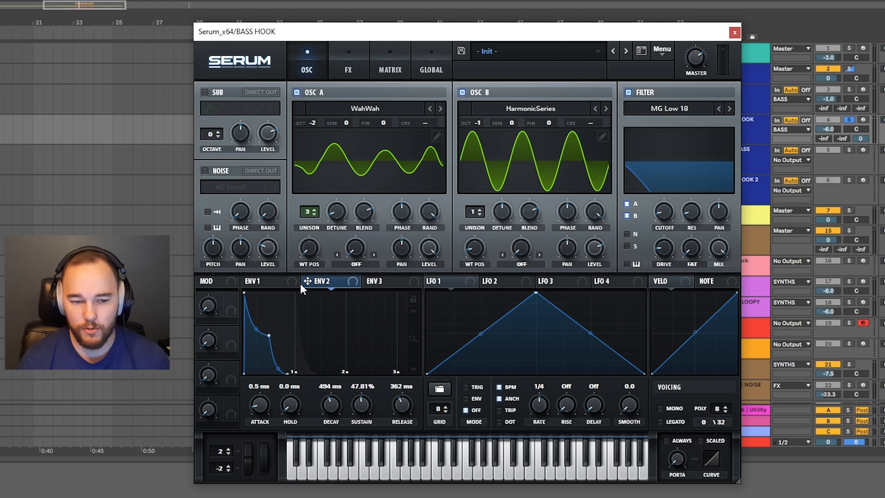
{"action": "left_click_drag", "start_coordinate": [309, 280], "coordinate": [670, 213]}
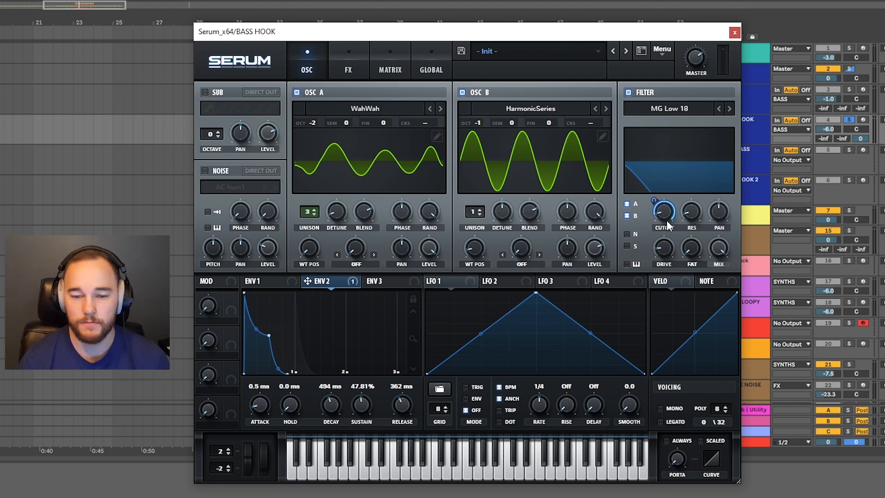
Reduce the Env 2 modulation depth on the filter cutoff, and play the loop with the Serum window closed.
{"action": "left_click_drag", "start_coordinate": [657, 202], "coordinate": [659, 236]}
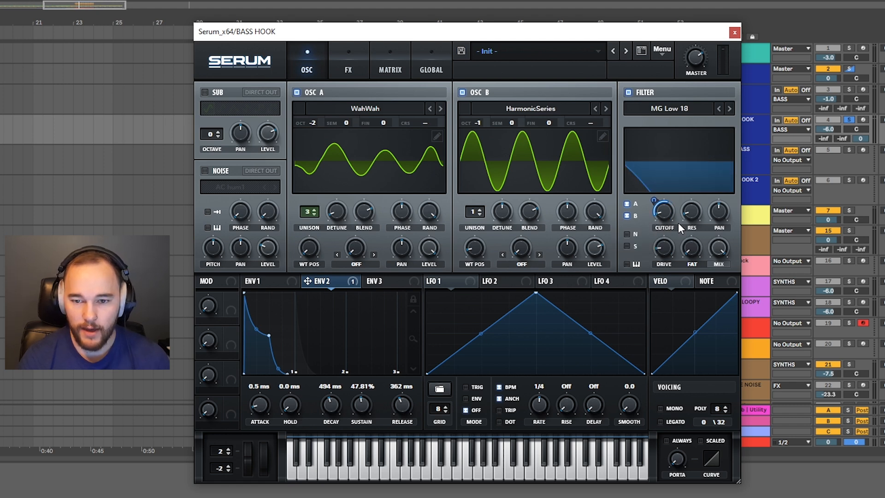
{"action": "left_click_drag", "start_coordinate": [701, 37], "coordinate": [617, 42]}
{"action": "left_click", "coordinate": [762, 123]}
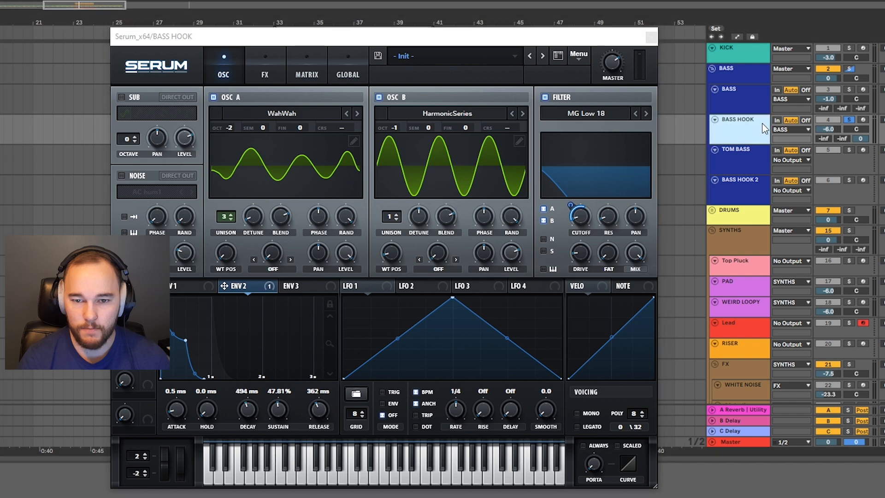
{"action": "left_click", "coordinate": [651, 37]}
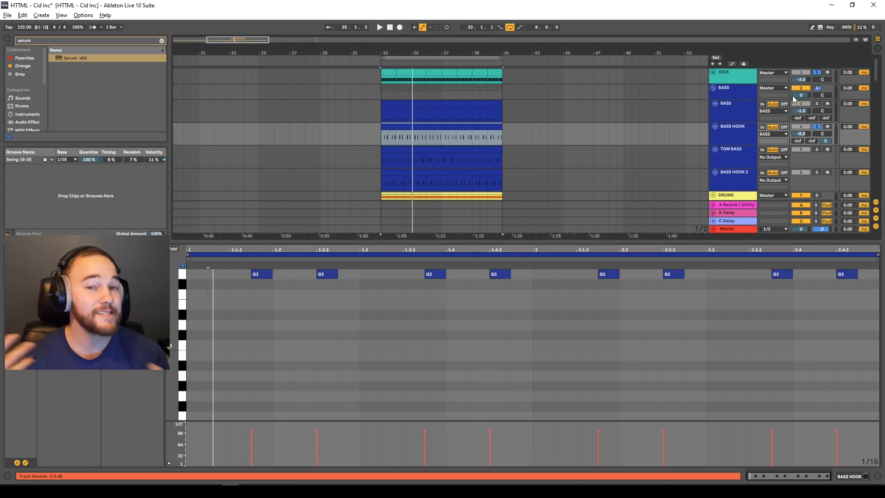
{"action": "key", "text": "space"}
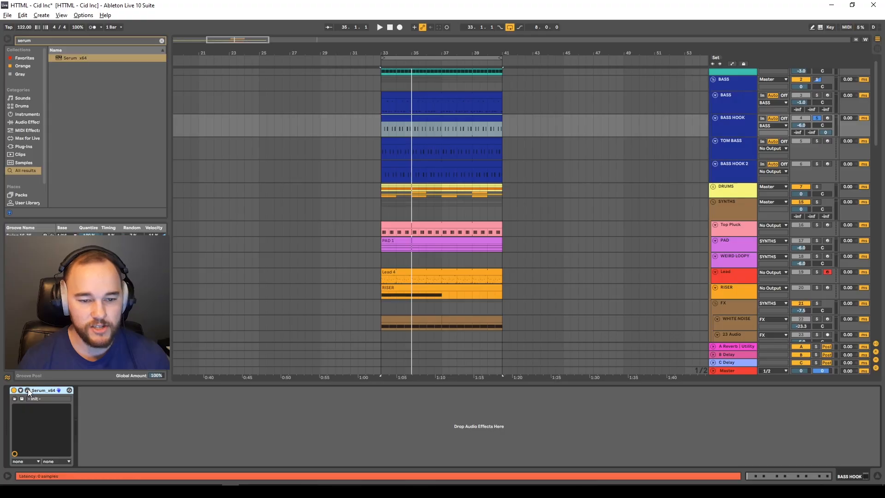
Reopen BASS HOOK's Serum, move OSC B's wavetable position to the single-cycle sine shape, and set OSC A's warp mode to FM (from B).
{"action": "left_click", "coordinate": [27, 389]}
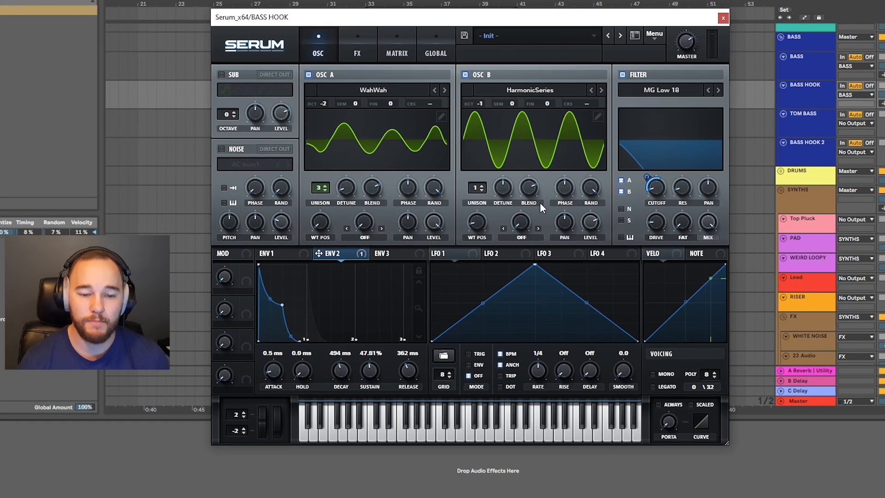
{"action": "left_click_drag", "start_coordinate": [466, 215], "coordinate": [459, 120]}
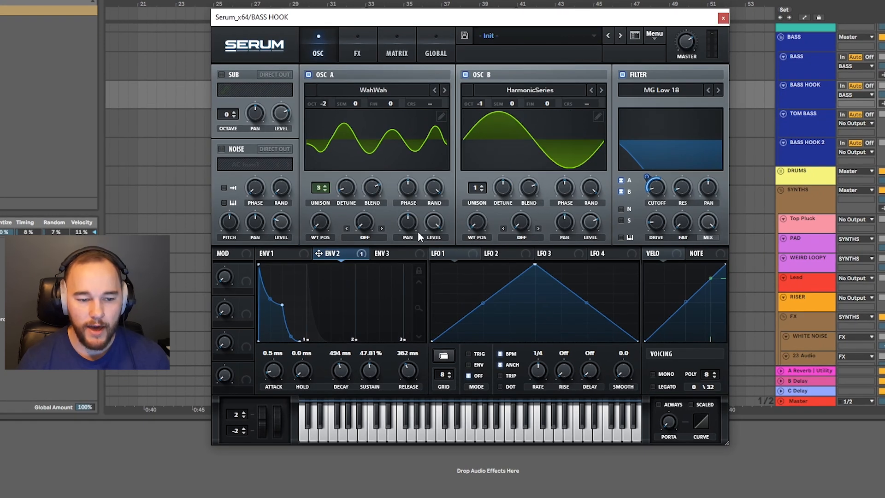
{"action": "left_click", "coordinate": [361, 236]}
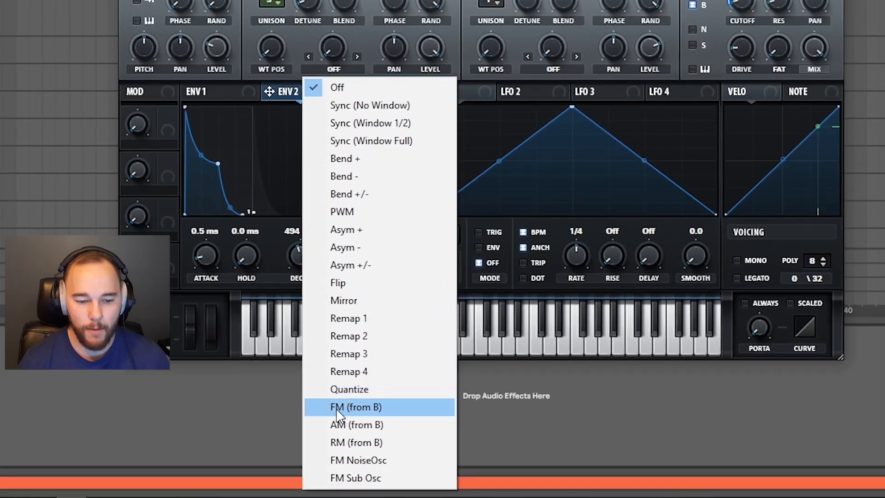
{"action": "left_click", "coordinate": [347, 410]}
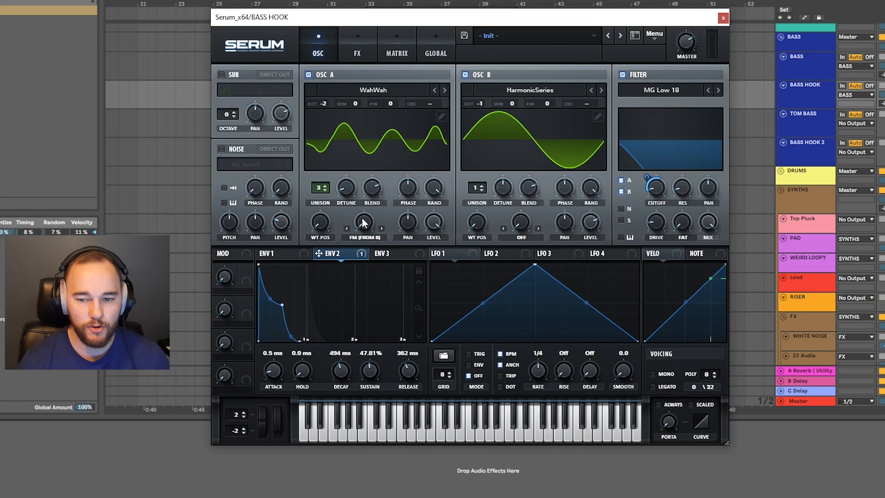
Dial in a moderate FM warp amount on OSC A and slightly raise the filter cutoff, closing Serum when done.
{"action": "left_click_drag", "start_coordinate": [363, 222], "coordinate": [363, 203]}
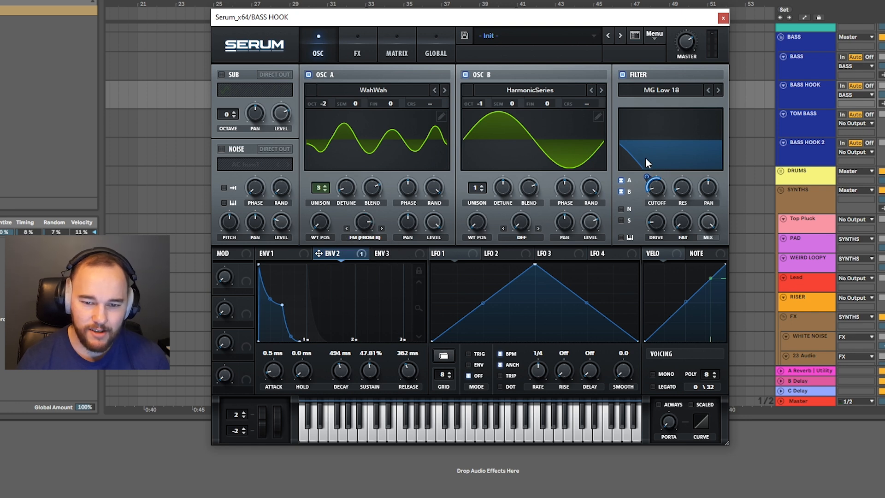
{"action": "left_click_drag", "start_coordinate": [658, 189], "coordinate": [650, 168]}
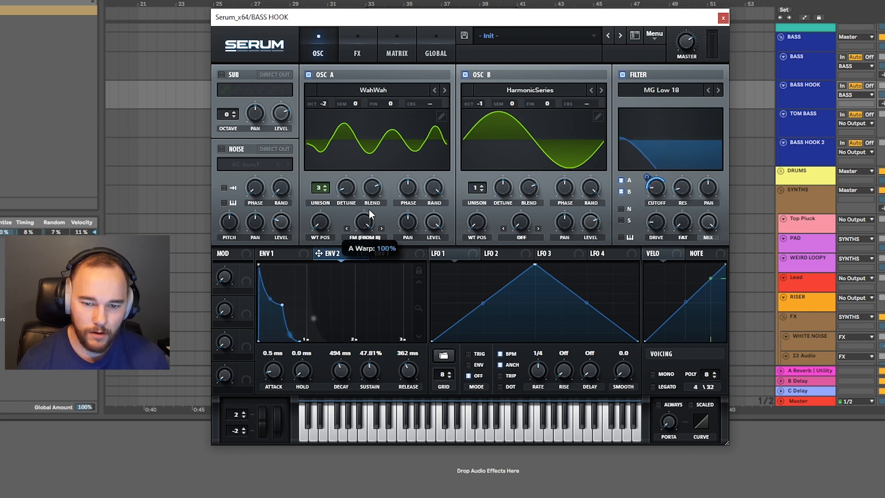
{"action": "left_click_drag", "start_coordinate": [369, 207], "coordinate": [364, 270]}
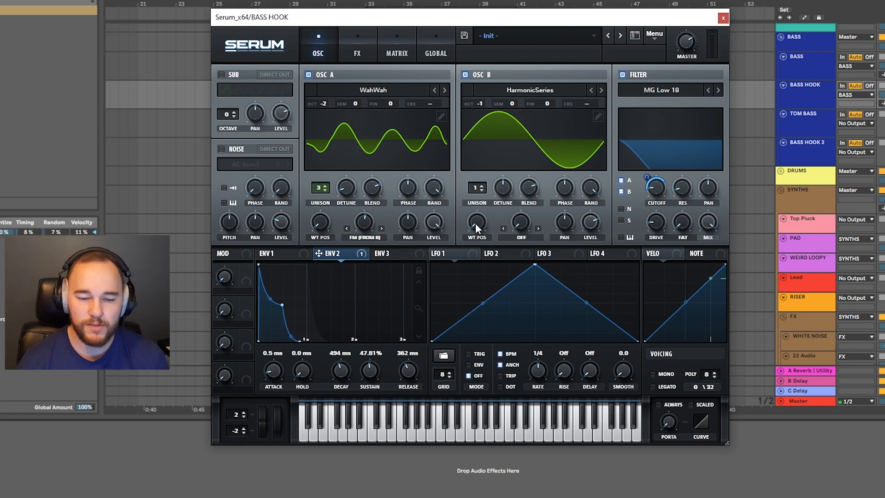
{"action": "mouse_move", "coordinate": [480, 224]}
{"action": "left_mouse_down"}
{"action": "mouse_move", "coordinate": [484, 203]}
{"action": "mouse_move", "coordinate": [474, 226]}
{"action": "left_mouse_up"}
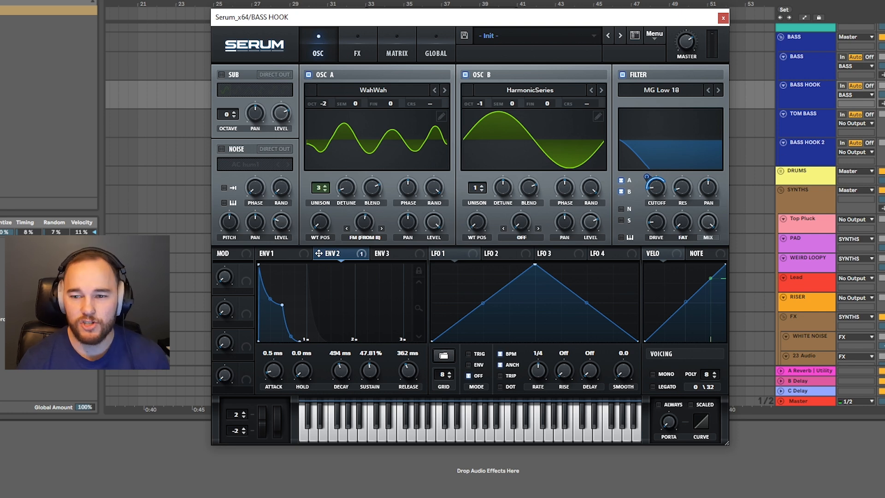
{"action": "scroll", "coordinate": [805, 193], "scroll_direction": "up", "scroll_amount": 1}
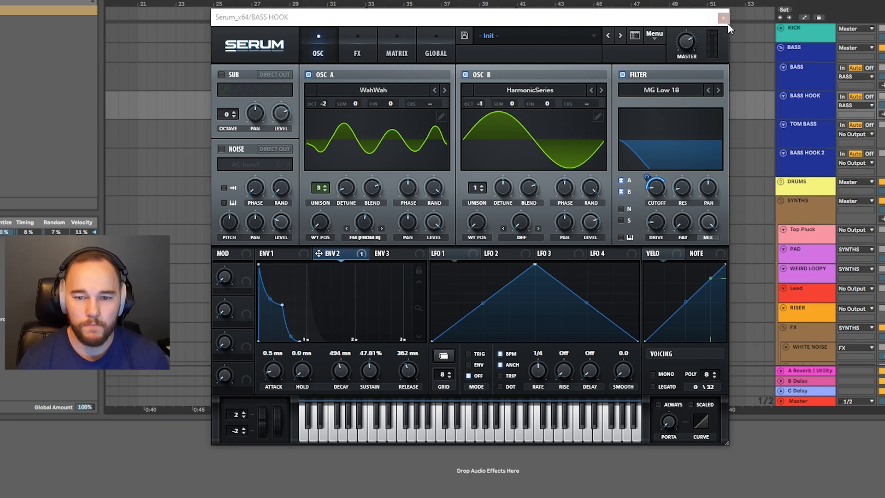
{"action": "left_click", "coordinate": [722, 17]}
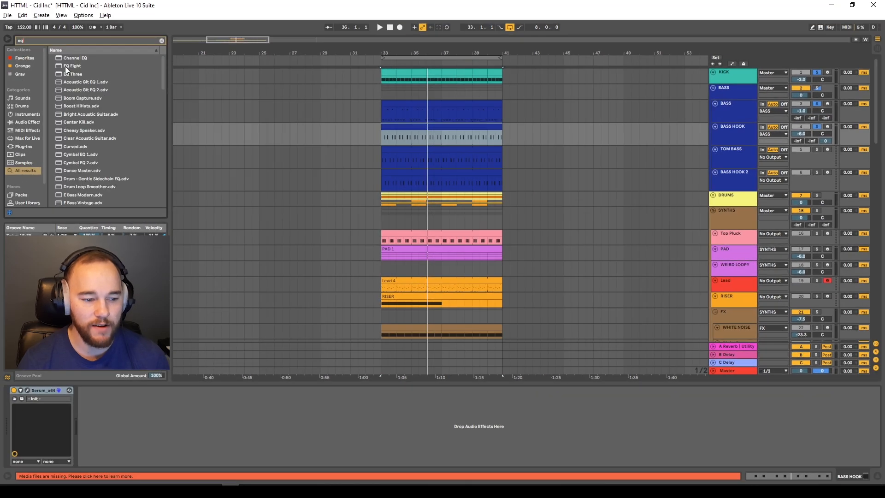
Add EQ Eight after Serum on BASS HOOK and make band 1 a steep low cut a little above 100 Hz.
{"action": "left_click_drag", "start_coordinate": [65, 66], "coordinate": [143, 419]}
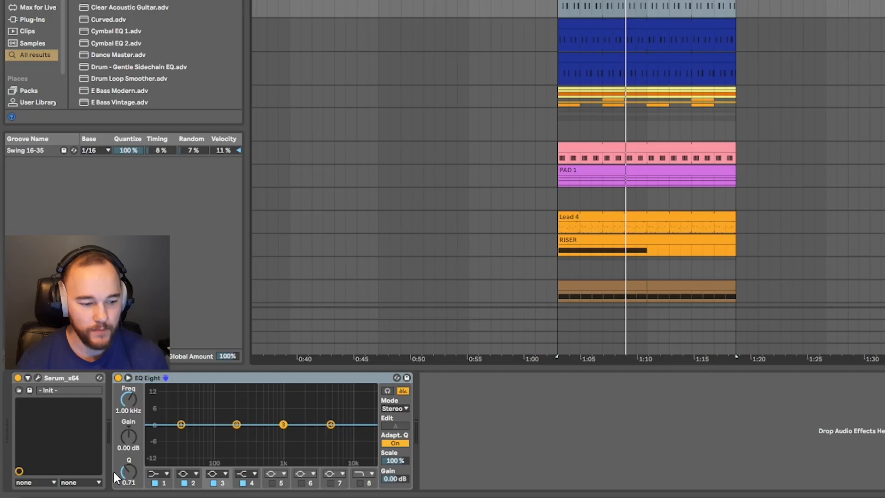
{"action": "left_click", "coordinate": [154, 478]}
{"action": "left_click", "coordinate": [164, 400]}
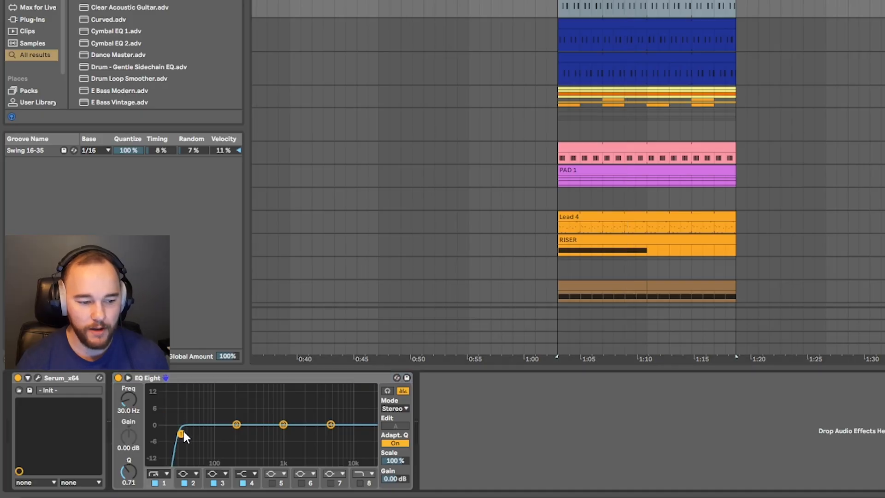
{"action": "key", "text": "space"}
{"action": "left_click_drag", "start_coordinate": [199, 434], "coordinate": [234, 430]}
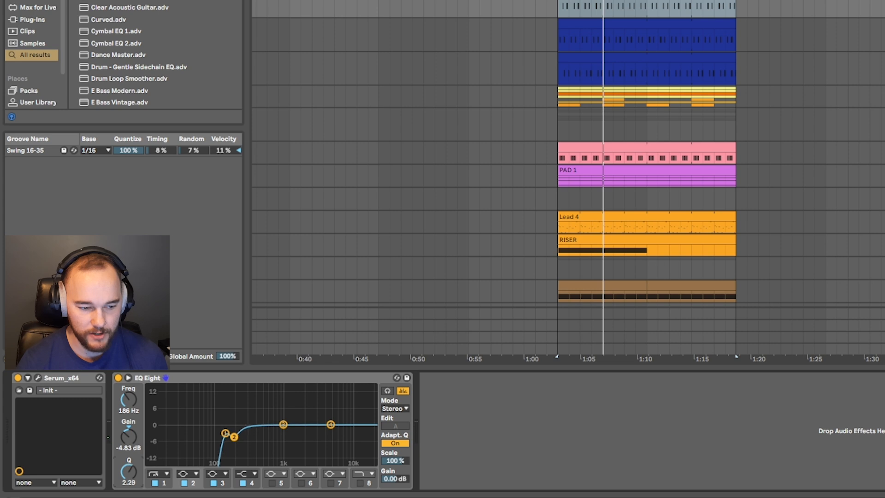
Cut EQ Eight's band 2 by 7.31 dB at 182 Hz with a Q of 2.59.
{"action": "key", "text": "space"}
{"action": "left_click_drag", "start_coordinate": [234, 437], "coordinate": [234, 443]}
{"action": "key", "text": "space"}
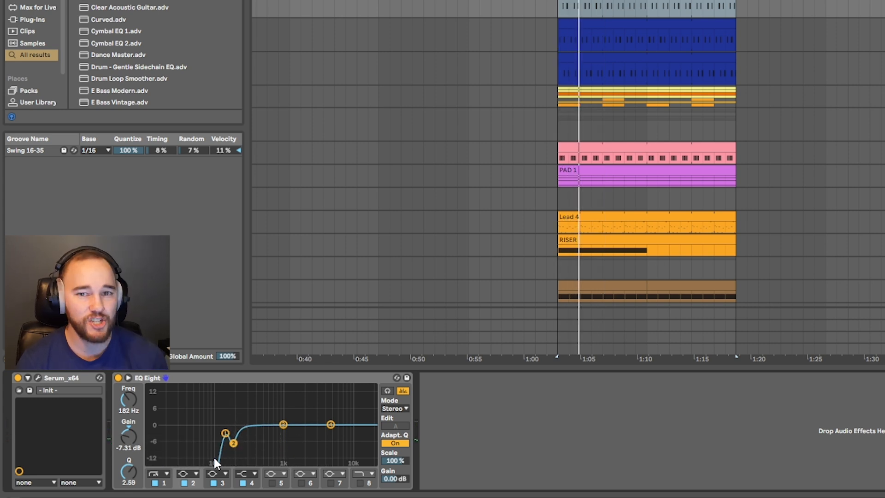
Add a Delay after EQ Eight with 20% feedback and 27% dry/wet, unlinking the channels with left at 3 and right at 5 sixteenths.
{"action": "key", "text": "ctrl+f"}
{"action": "type", "text": "delay"}
{"action": "key", "text": "Return"}
{"action": "left_click_drag", "start_coordinate": [467, 477], "coordinate": [467, 480]}
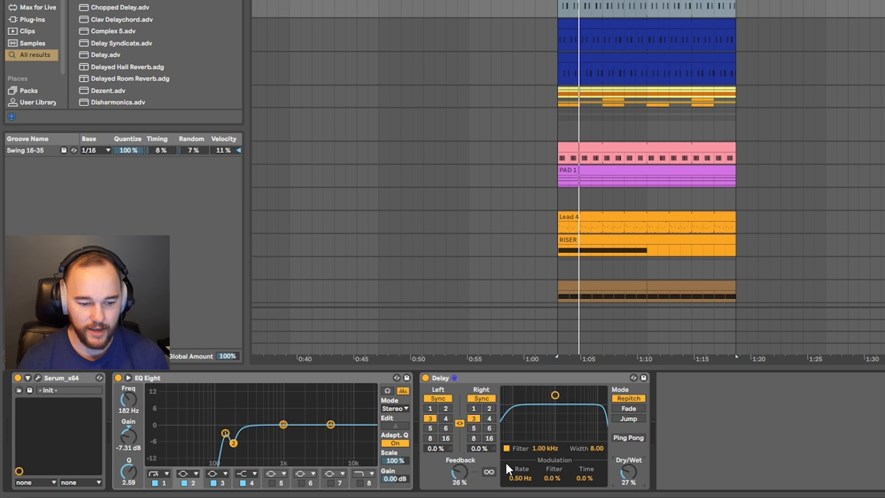
{"action": "key", "text": "space"}
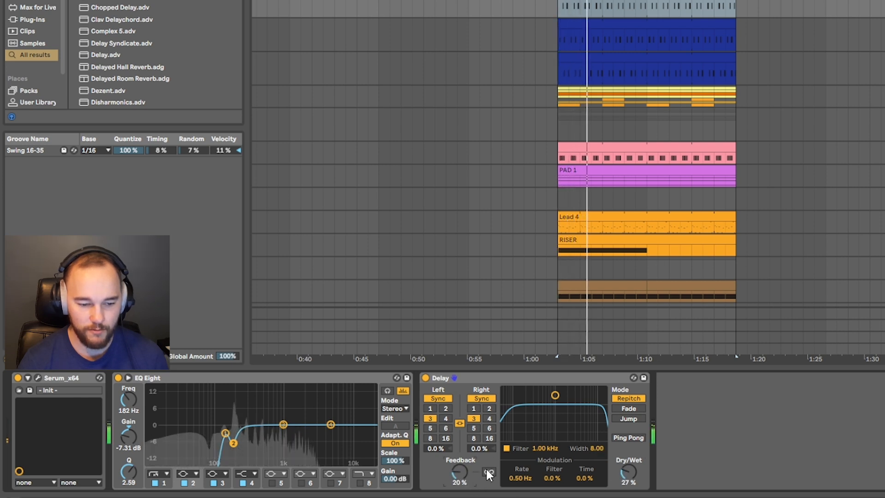
{"action": "left_click", "coordinate": [460, 422]}
{"action": "left_click", "coordinate": [473, 427]}
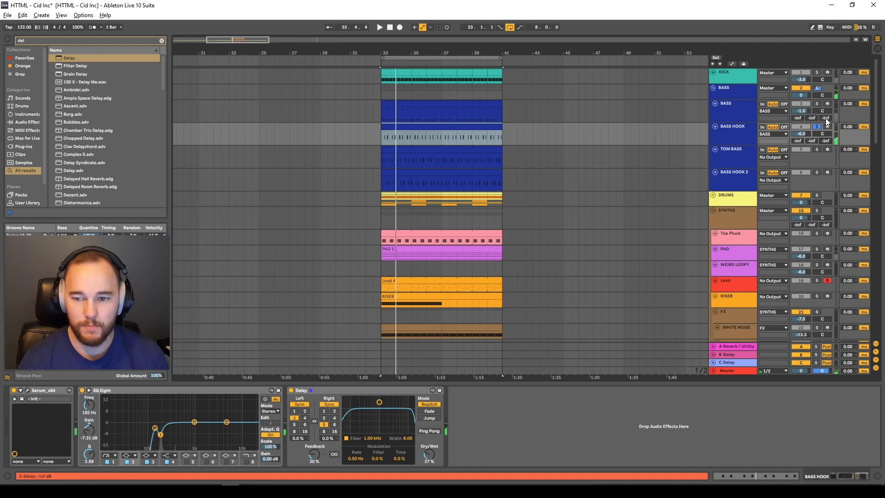
Audition BASS HOOK together with the soloed KICK and BASS tracks.
{"action": "key", "text": "space"}
{"action": "left_click", "coordinate": [817, 71]}
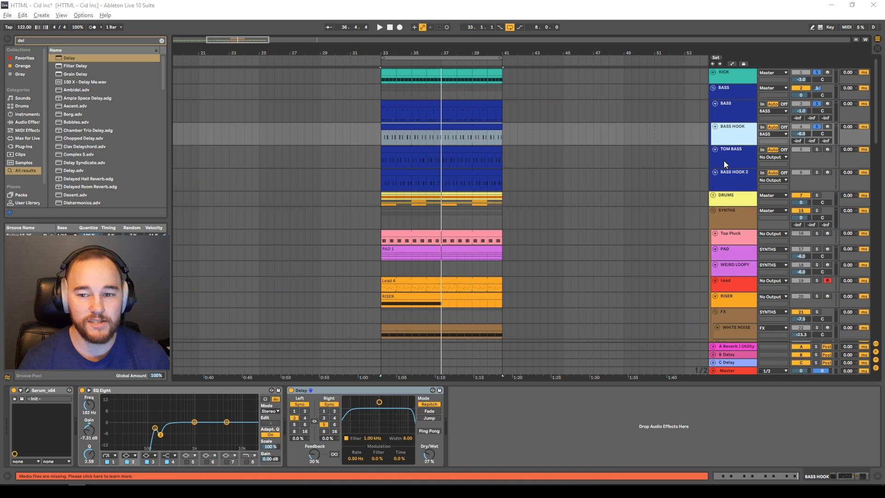
Copy the Serum, EQ Eight and Delay chain from BASS HOOK to the TOM BASS track and set that track's volume to -6 dB.
{"action": "left_click", "coordinate": [717, 165]}
{"action": "left_click", "coordinate": [737, 134]}
{"action": "left_click", "coordinate": [48, 389]}
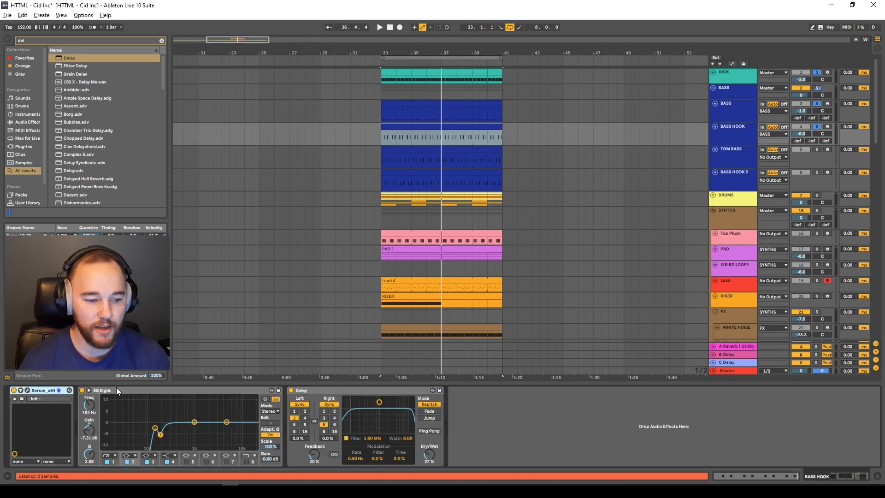
{"action": "left_click", "coordinate": [116, 389], "text": "shift"}
{"action": "left_click", "coordinate": [302, 390], "text": "shift"}
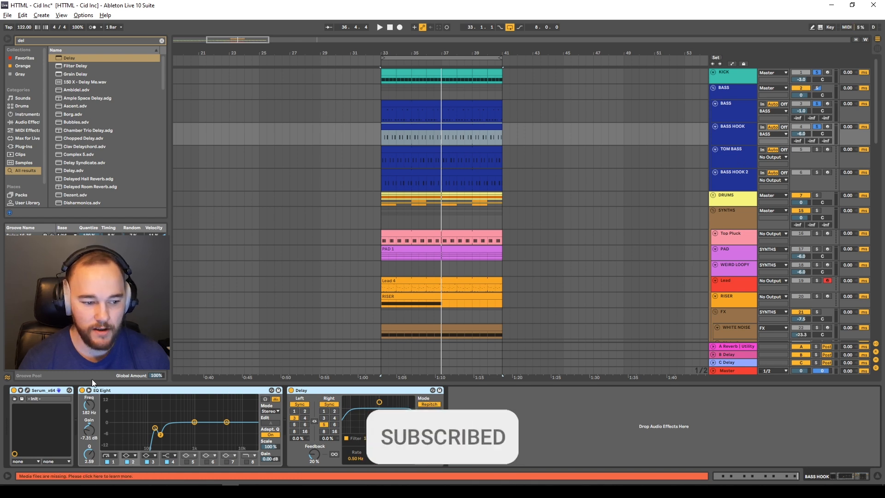
{"action": "left_click_drag", "start_coordinate": [492, 245], "coordinate": [628, 204]}
{"action": "left_click_drag", "start_coordinate": [738, 167], "coordinate": [737, 161]}
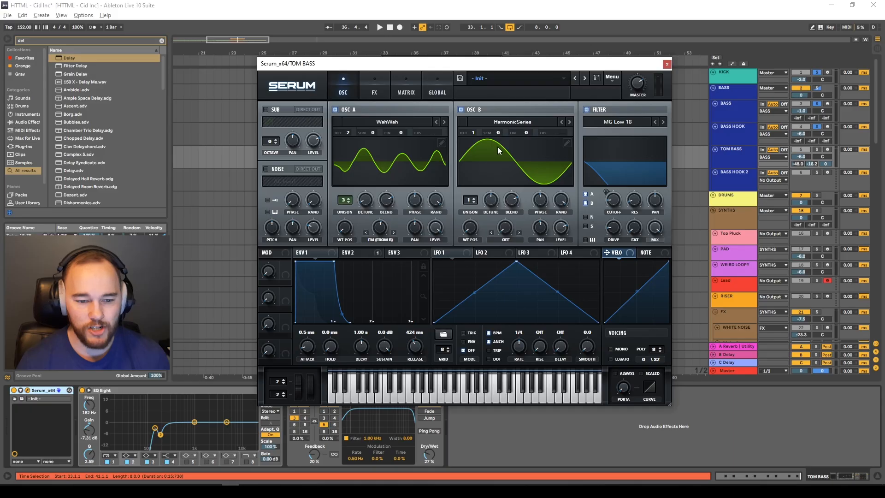
Play the loop and fine-tune the filter cutoff in TOM BASS's Serum patch.
{"action": "key", "text": "space"}
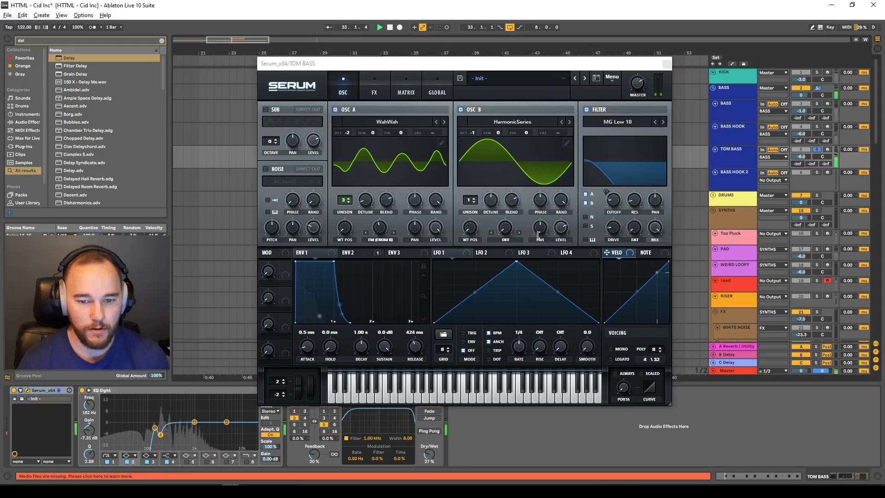
{"action": "left_click_drag", "start_coordinate": [613, 200], "coordinate": [616, 203]}
{"action": "left_click", "coordinate": [615, 202]}
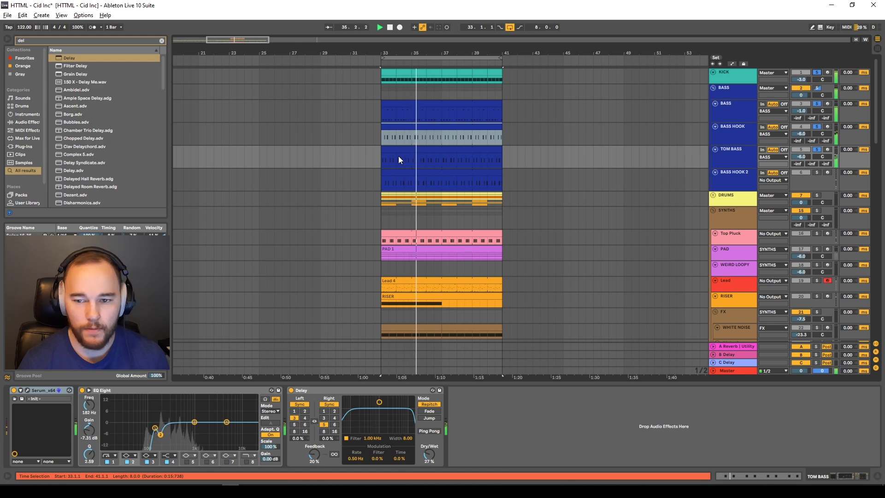
Try placing the BASS HOOK clip on the TOM BASS track half a beat earlier, starting at 32.4.3, and undo it.
{"action": "key", "text": "space"}
{"action": "scroll", "coordinate": [389, 154], "scroll_direction": "up", "scroll_amount": 6}
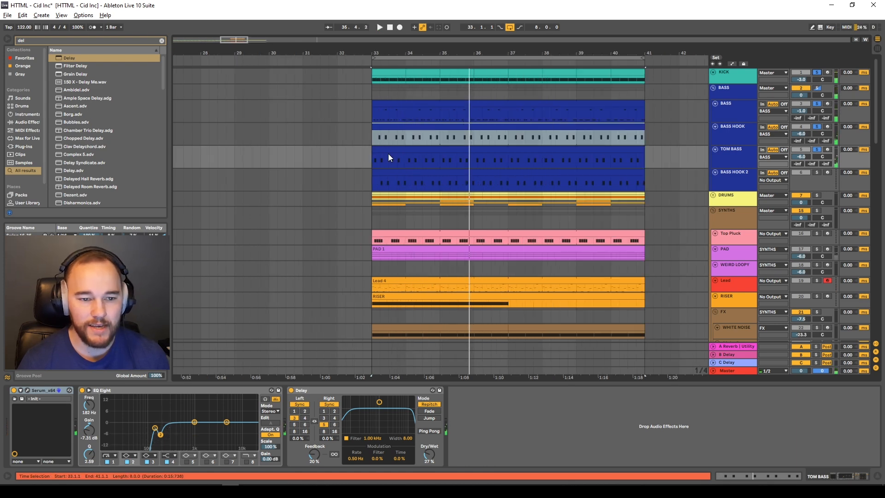
{"action": "left_click", "coordinate": [382, 154]}
{"action": "double_click", "coordinate": [385, 130]}
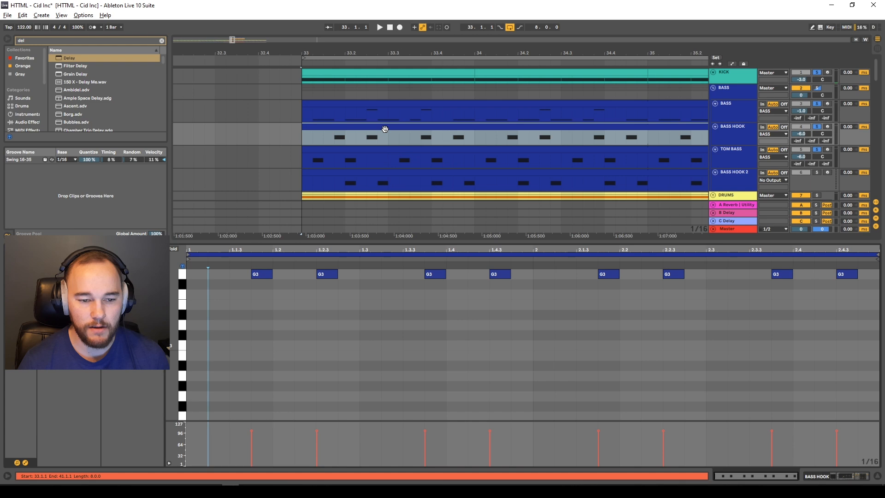
{"action": "left_click_drag", "start_coordinate": [384, 127], "coordinate": [360, 160]}
{"action": "key", "text": "ctrl+z"}
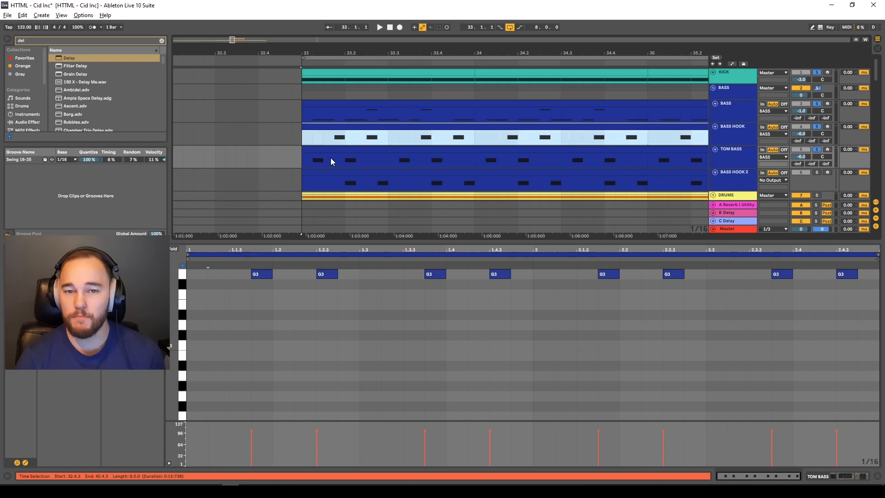
Open the TOM BASS clip to examine its note pattern and play it with the other bass parts.
{"action": "left_click", "coordinate": [328, 154]}
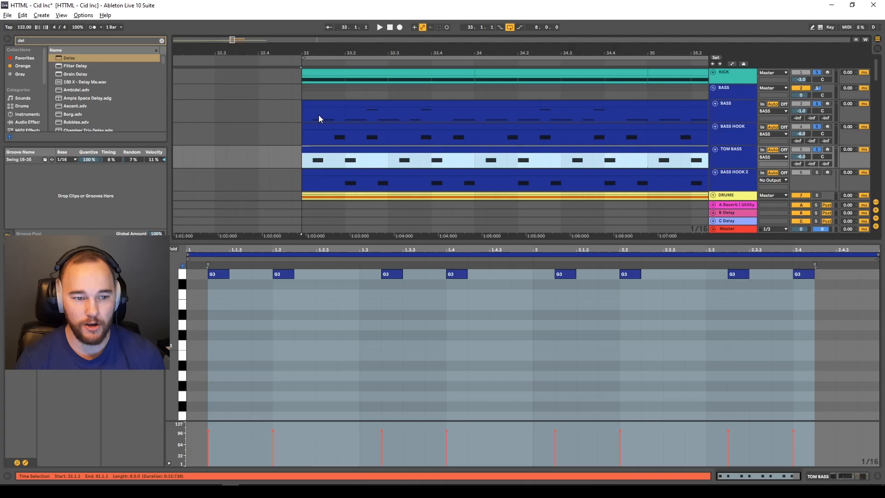
{"action": "left_click", "coordinate": [310, 155]}
{"action": "key", "text": "space"}
{"action": "scroll", "coordinate": [571, 145], "scroll_direction": "down", "scroll_amount": 3}
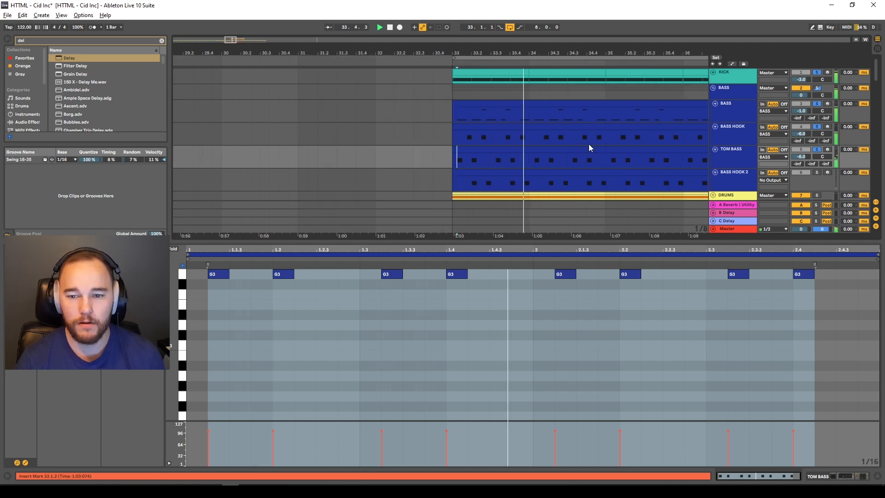
{"action": "scroll", "coordinate": [597, 147], "scroll_direction": "down", "scroll_amount": 4}
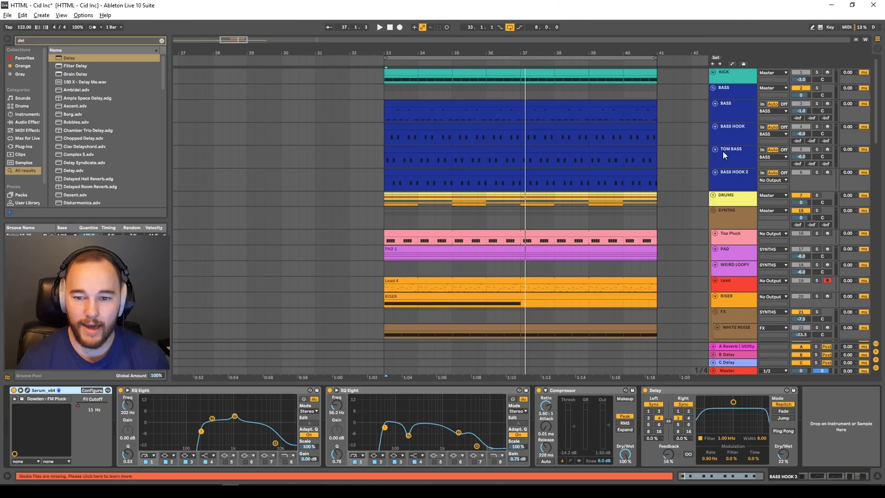
Copy the Serum, EQ Eight and Delay devices from TOM BASS to the BASS HOOK 2 track.
{"action": "left_click", "coordinate": [726, 154]}
{"action": "left_click", "coordinate": [56, 390]}
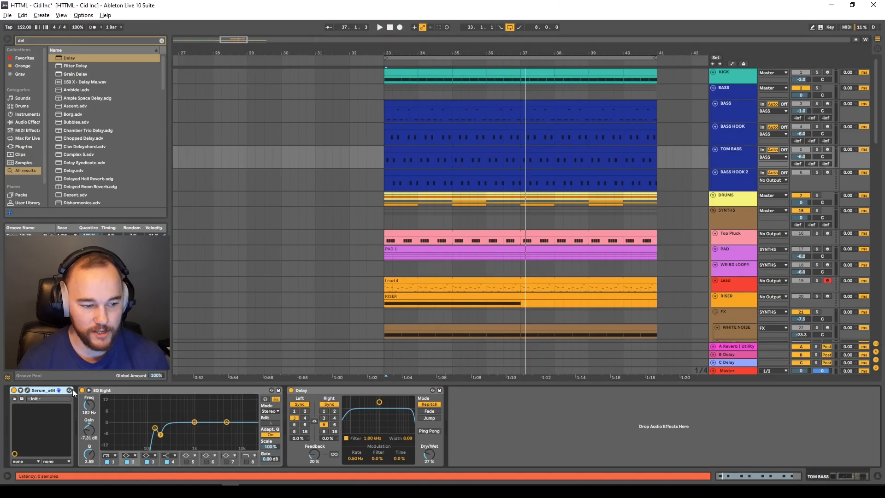
{"action": "left_click", "coordinate": [111, 390], "text": "ctrl"}
{"action": "left_click", "coordinate": [318, 391], "text": "ctrl"}
{"action": "left_click_drag", "start_coordinate": [318, 390], "coordinate": [568, 264]}
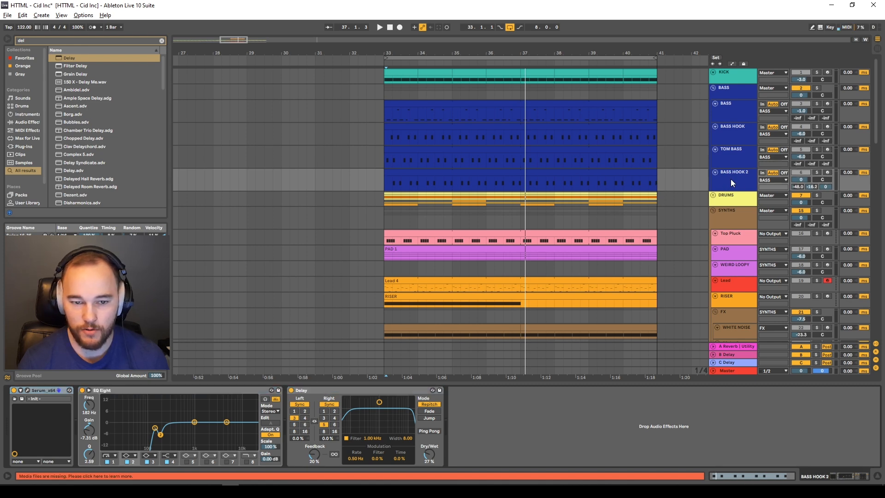
In BASS HOOK 2's Serum patch, set oscillator A's FM warp to 62% and oscillator B's wavetable position to 3.
{"action": "left_click", "coordinate": [436, 173]}
{"action": "scroll", "coordinate": [400, 185], "scroll_direction": "up", "scroll_amount": 4}
{"action": "scroll", "coordinate": [399, 188], "scroll_direction": "up", "scroll_amount": 3}
{"action": "scroll", "coordinate": [323, 185], "scroll_direction": "down", "scroll_amount": 3}
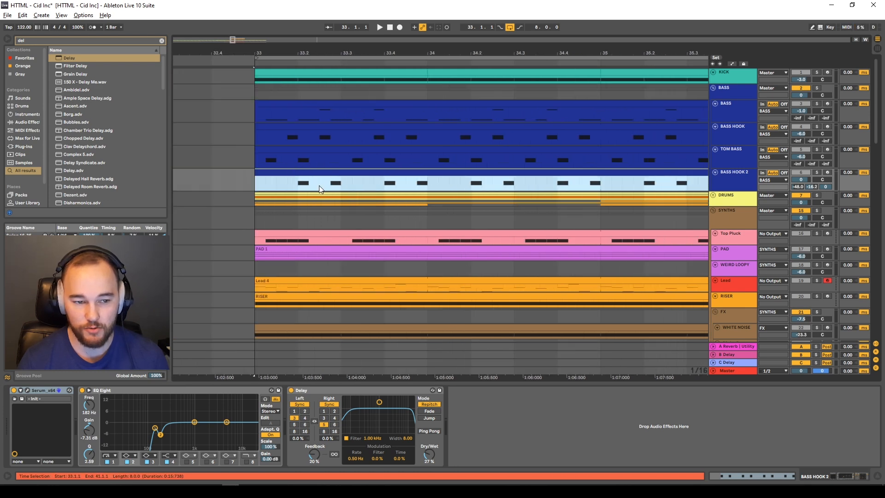
{"action": "scroll", "coordinate": [322, 186], "scroll_direction": "down", "scroll_amount": 2}
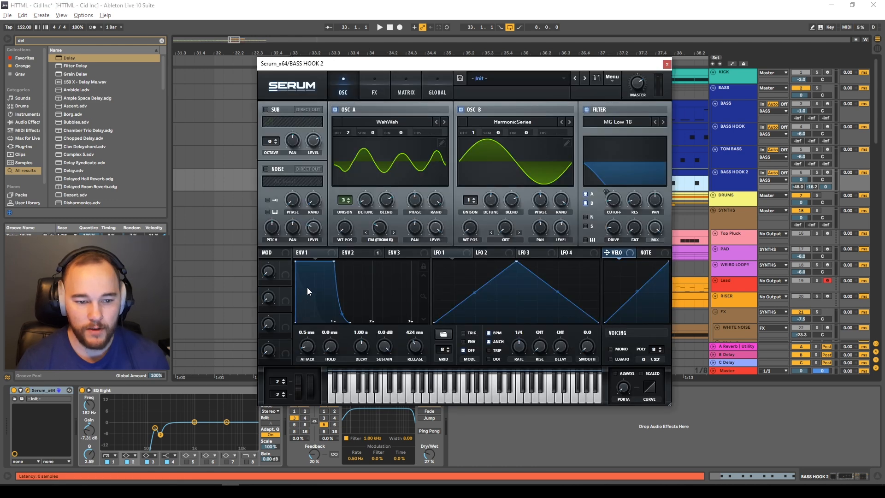
{"action": "left_click_drag", "start_coordinate": [389, 222], "coordinate": [395, 201]}
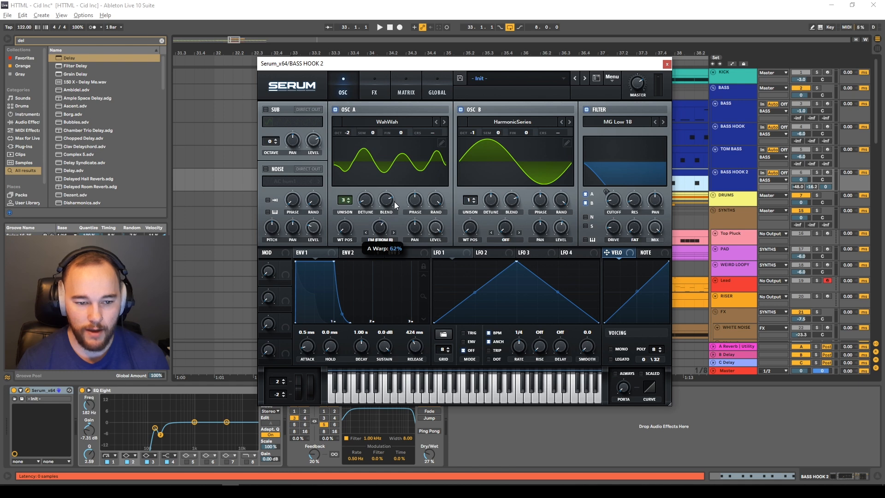
{"action": "left_click_drag", "start_coordinate": [474, 227], "coordinate": [475, 215]}
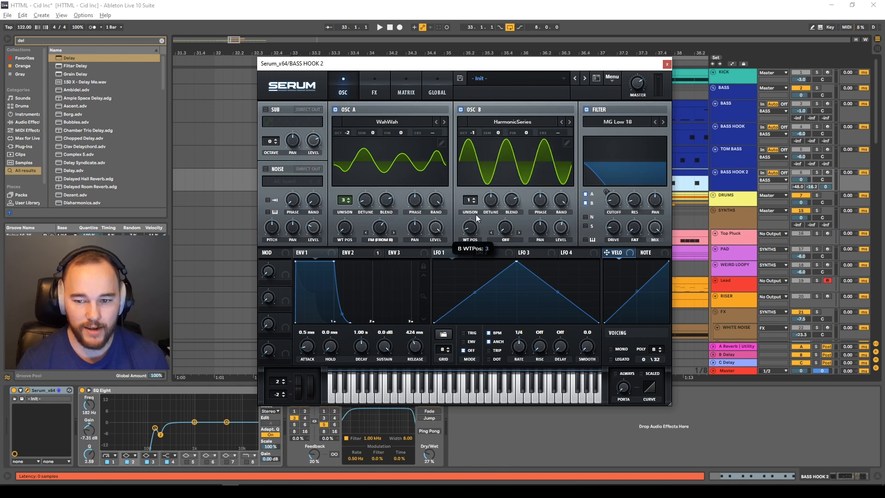
Solo BASS HOOK 2 and play it, close its Serum window, and audition the part together with the KICK.
{"action": "left_click", "coordinate": [817, 173]}
{"action": "key", "text": "space"}
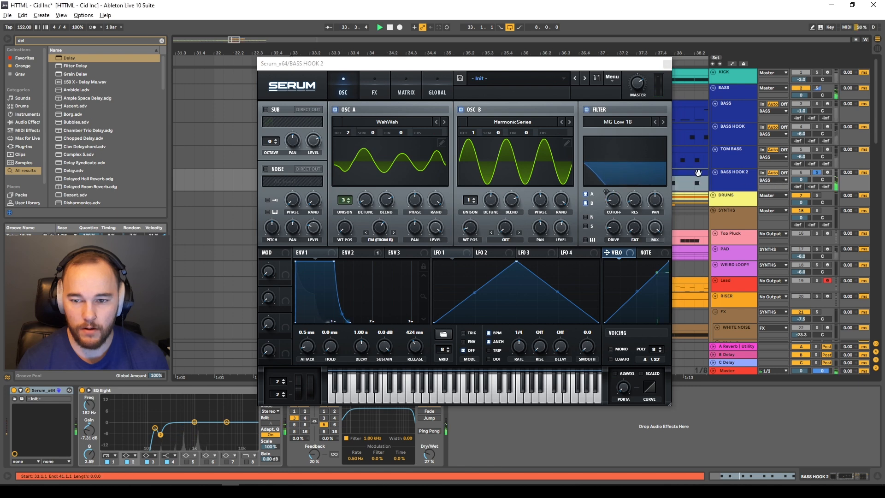
{"action": "left_click", "coordinate": [667, 64]}
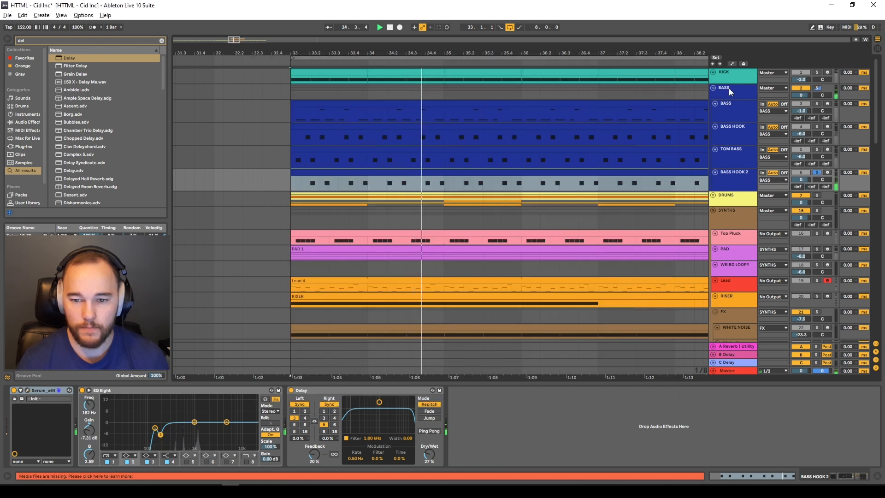
{"action": "left_click", "coordinate": [817, 71]}
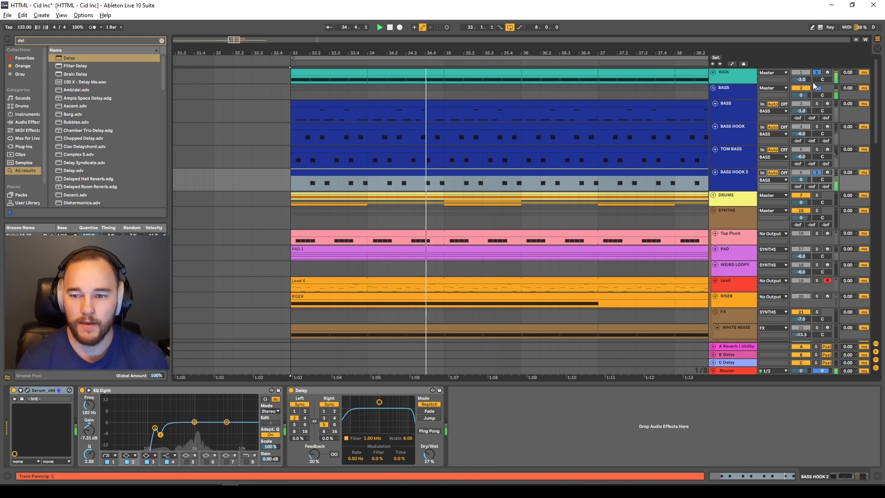
{"action": "left_click", "coordinate": [818, 87]}
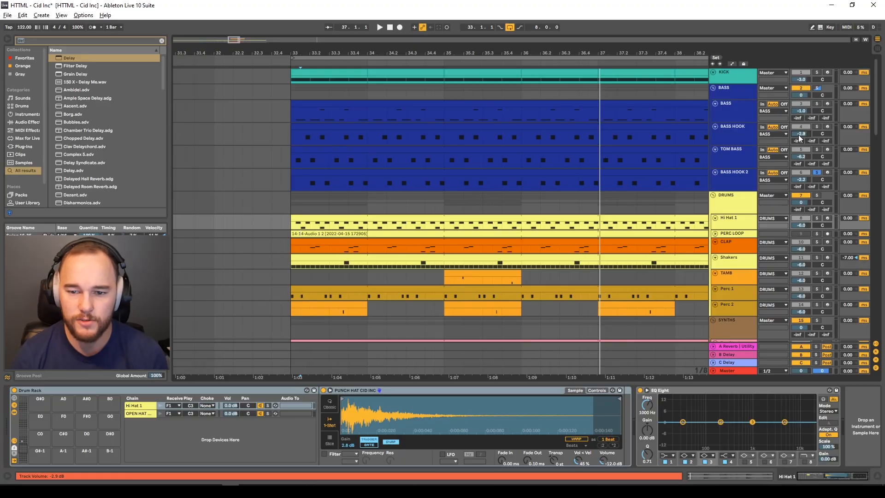
Reopen BASS HOOK 2's Serum patch and play the soloed part.
{"action": "left_click", "coordinate": [735, 172]}
{"action": "left_click", "coordinate": [28, 390]}
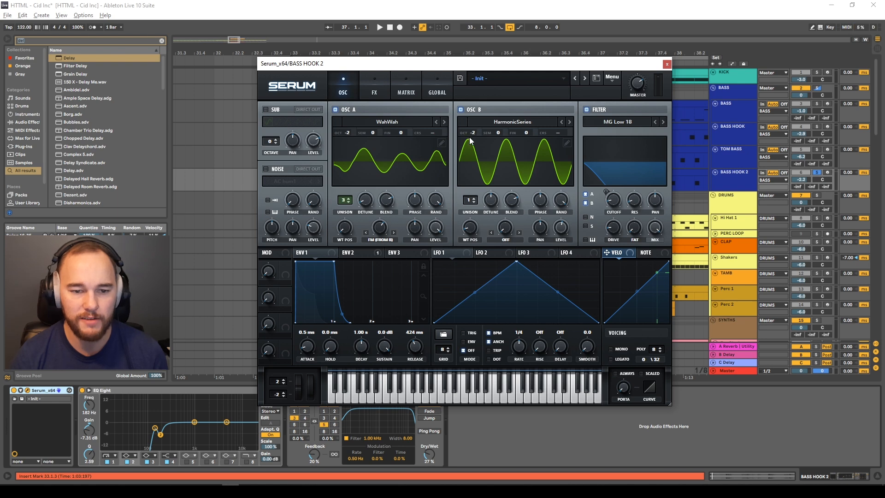
{"action": "key", "text": "space"}
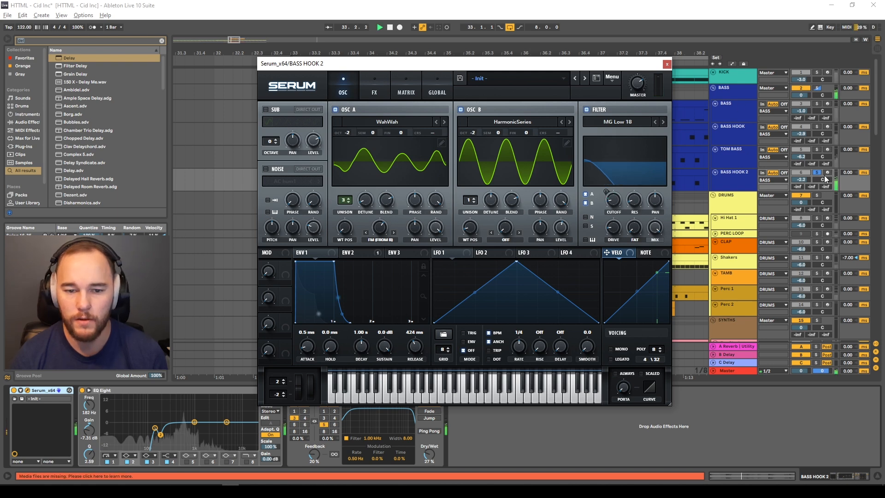
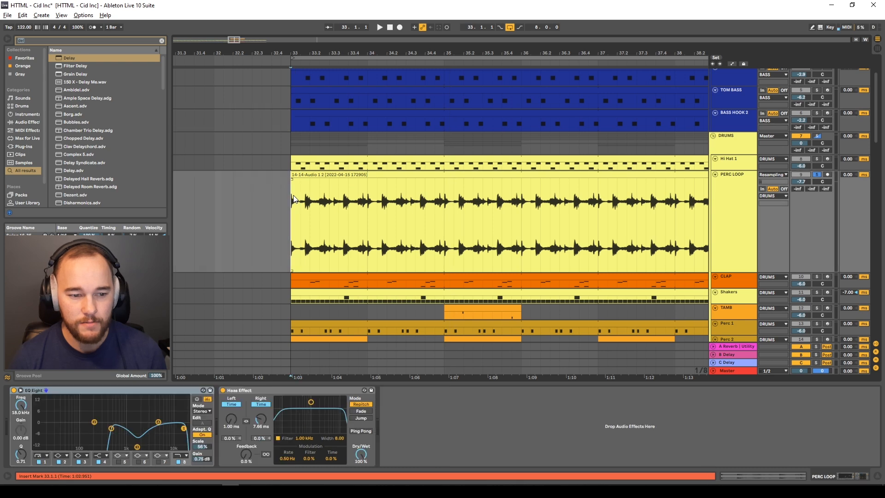
Play the soloed PERC LOOP, and solo the KICK track to hear both together.
{"action": "key", "text": "space"}
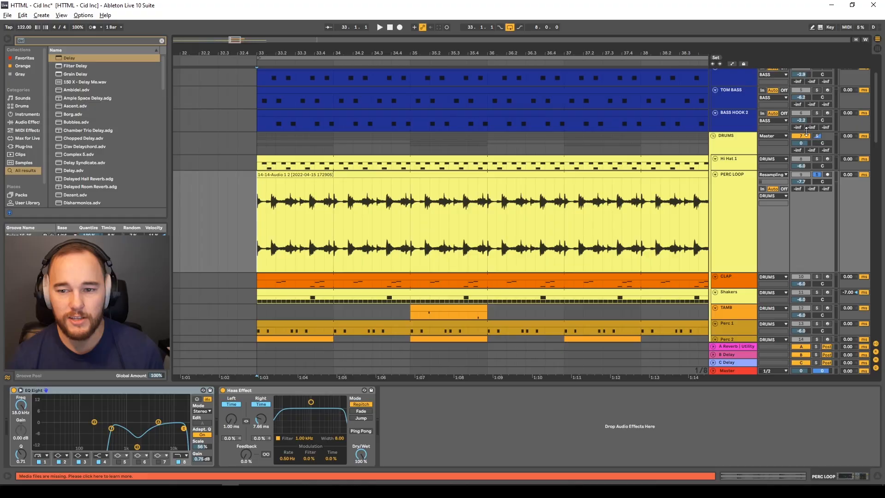
{"action": "scroll", "coordinate": [800, 129], "scroll_direction": "up", "scroll_amount": 3}
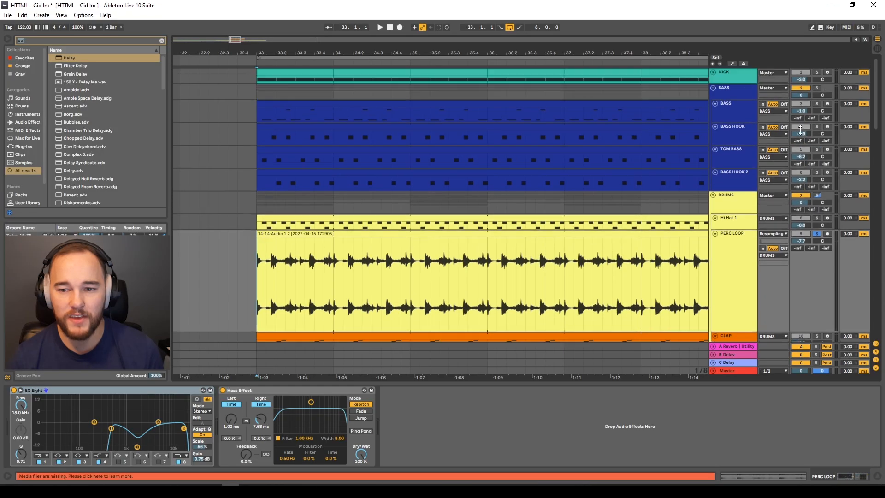
{"action": "left_click", "coordinate": [817, 72]}
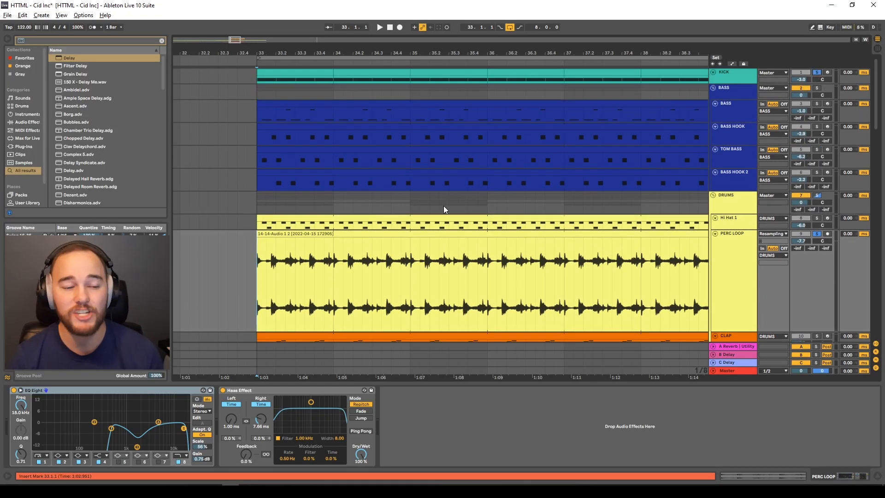
{"action": "scroll", "coordinate": [320, 220], "scroll_direction": "down", "scroll_amount": 4}
{"action": "scroll", "coordinate": [314, 216], "scroll_direction": "up", "scroll_amount": 2}
{"action": "key", "text": "space"}
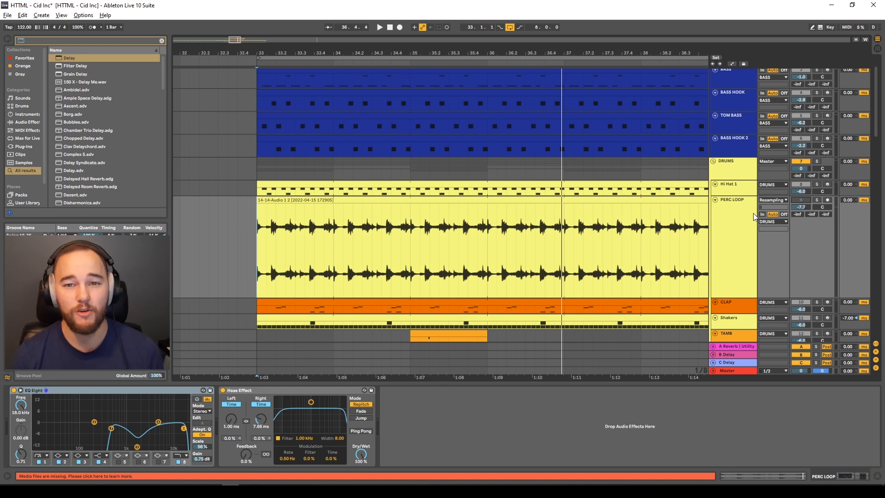
Collapse the PERC LOOP track and solo the Hi Hat 1 track.
{"action": "left_click", "coordinate": [716, 198]}
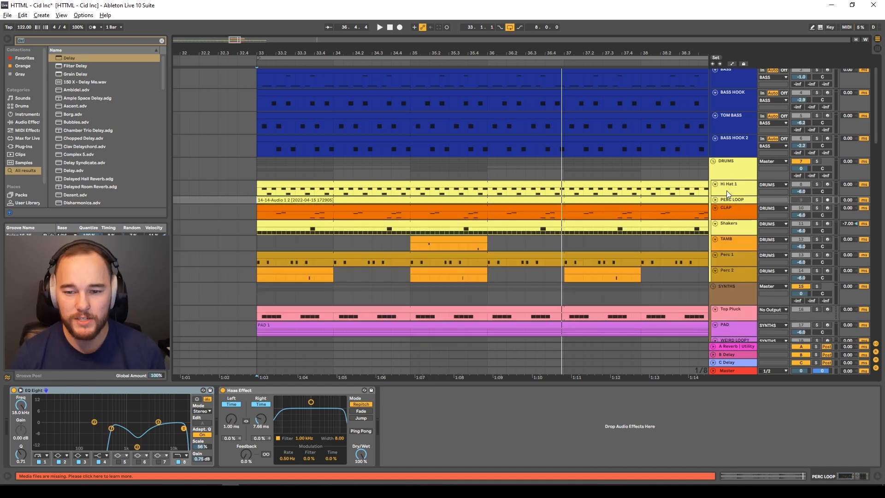
{"action": "left_click", "coordinate": [736, 195]}
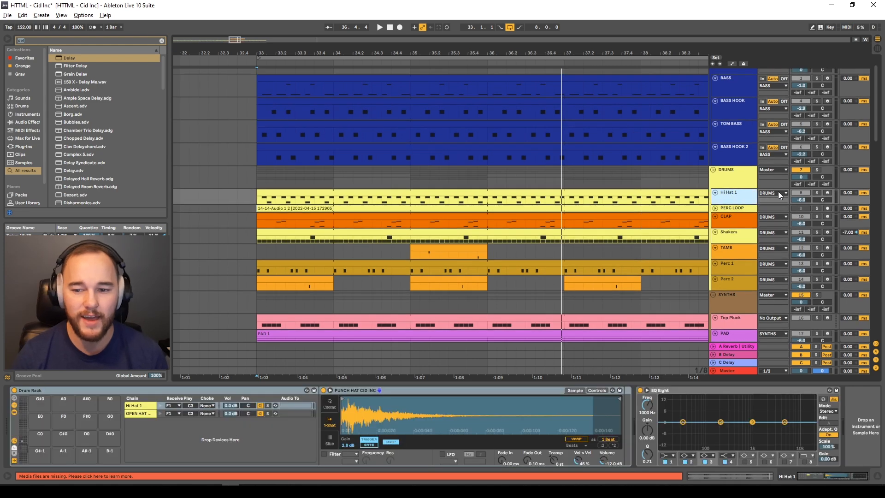
{"action": "left_click", "coordinate": [817, 194]}
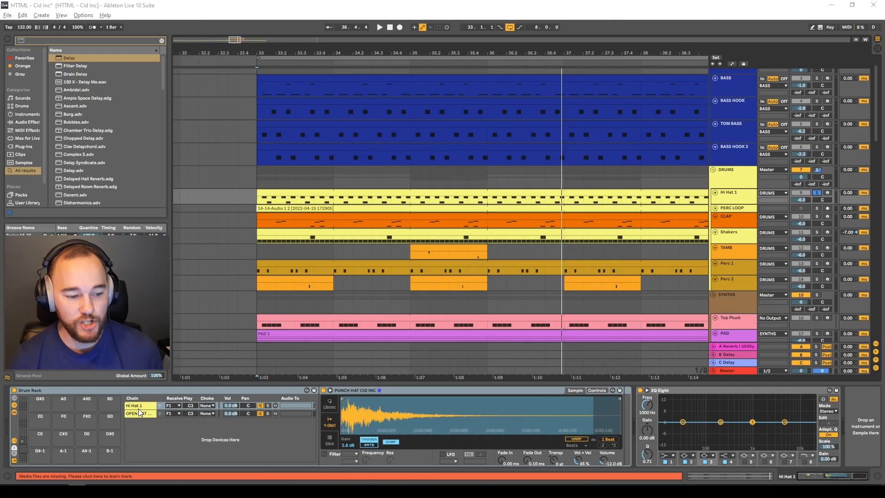
Shape the OPEN HAT chain with a 32.8 ms fade-in, an 86.9 ms fade-out, an earlier sample end and -14.6 dB chain volume.
{"action": "left_click", "coordinate": [159, 411]}
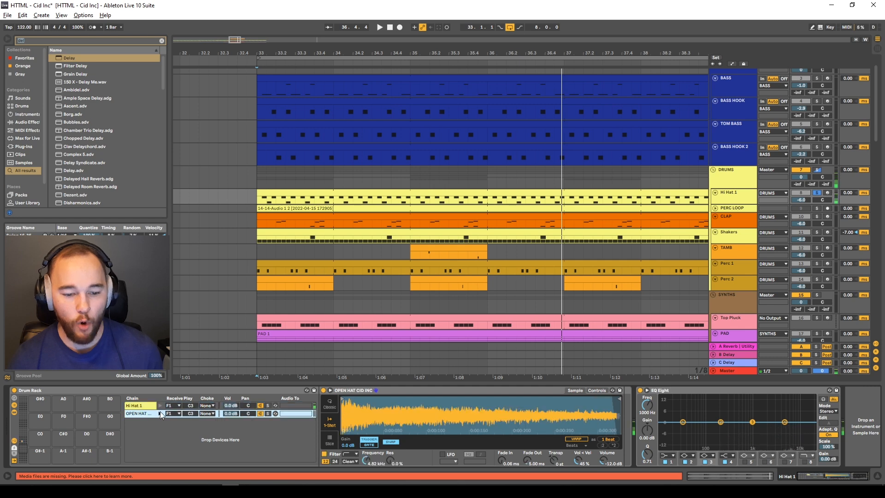
{"action": "left_click", "coordinate": [160, 413]}
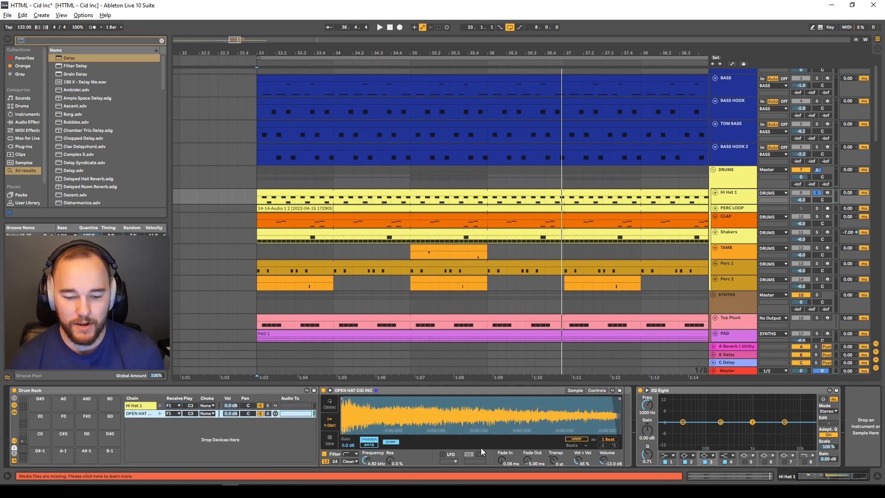
{"action": "left_click_drag", "start_coordinate": [501, 460], "coordinate": [502, 459]}
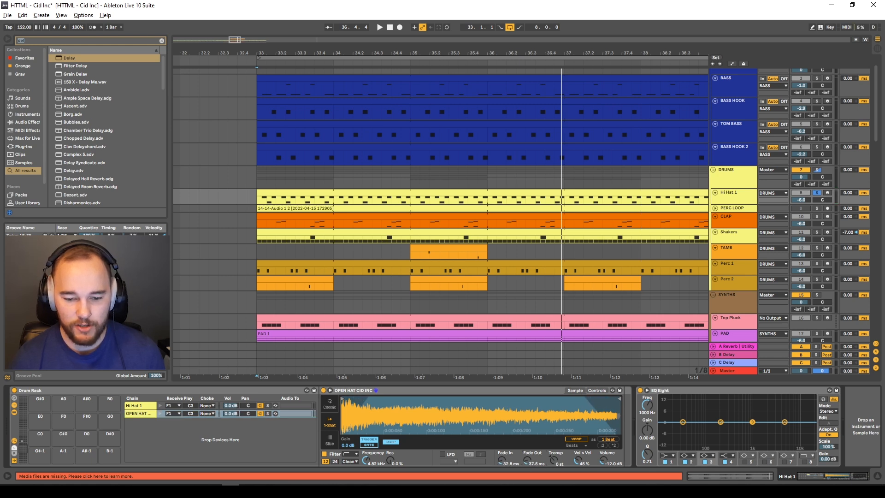
{"action": "left_click_drag", "start_coordinate": [527, 460], "coordinate": [528, 454]}
{"action": "left_click_drag", "start_coordinate": [619, 399], "coordinate": [528, 399]}
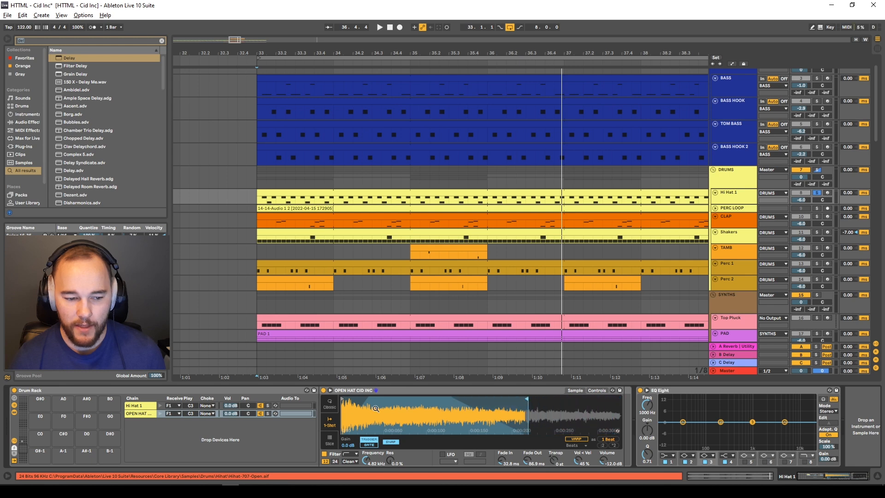
{"action": "left_click_drag", "start_coordinate": [229, 414], "coordinate": [229, 429]}
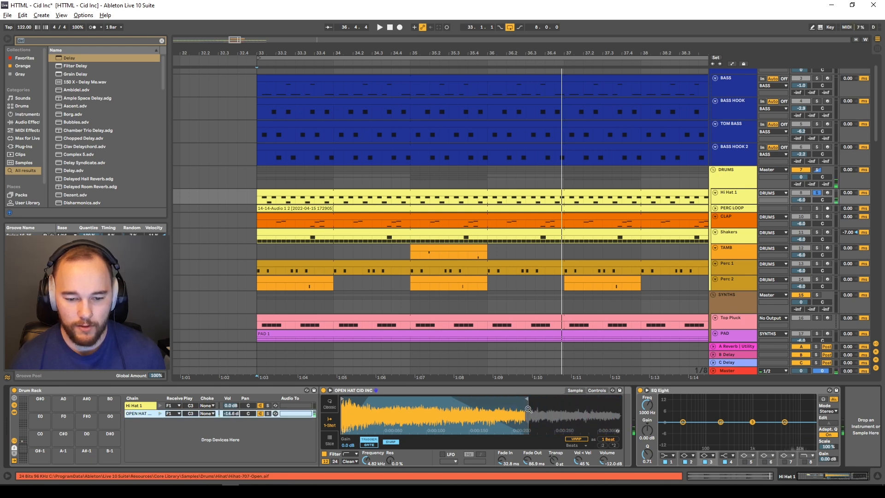
{"action": "left_click_drag", "start_coordinate": [527, 398], "coordinate": [566, 398]}
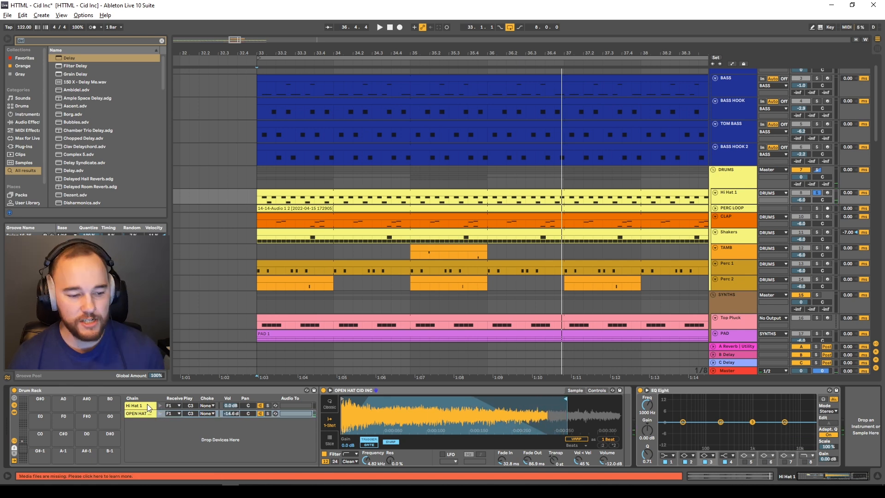
{"action": "left_click", "coordinate": [160, 405]}
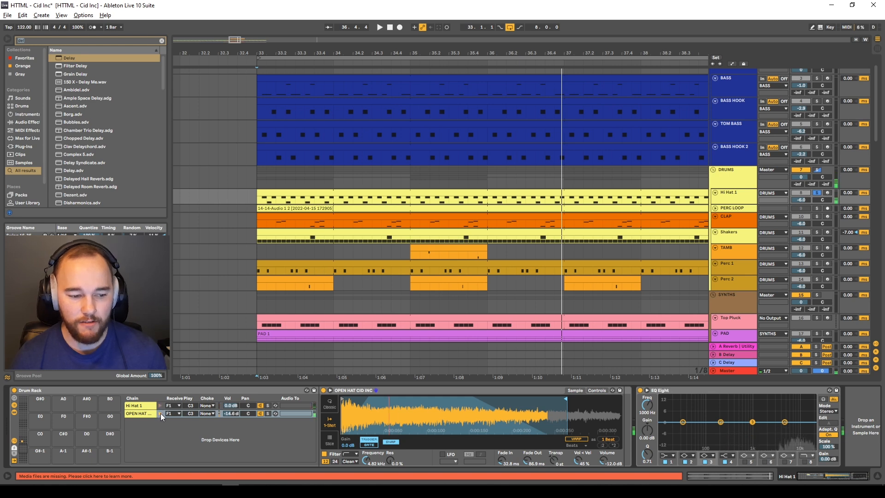
Make the first EQ Eight band on Hi Hat 1 a steep low cut at 774 Hz while playing the track.
{"action": "key", "text": "space"}
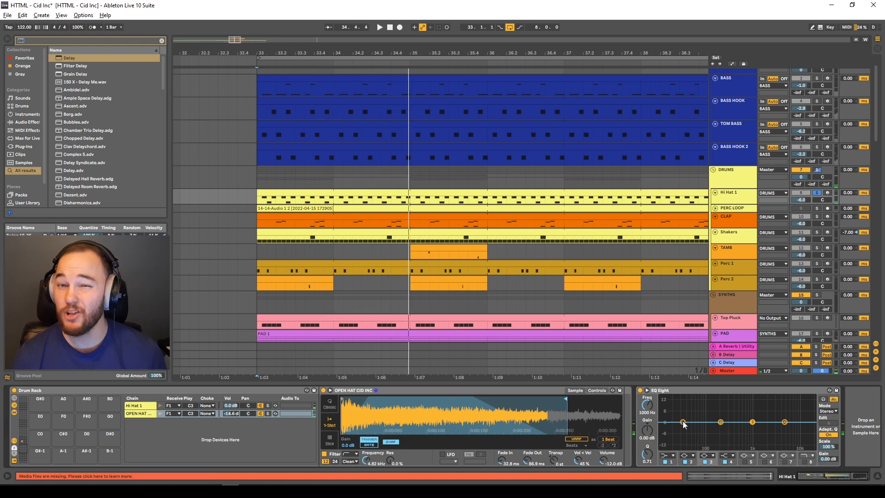
{"action": "left_click", "coordinate": [665, 457]}
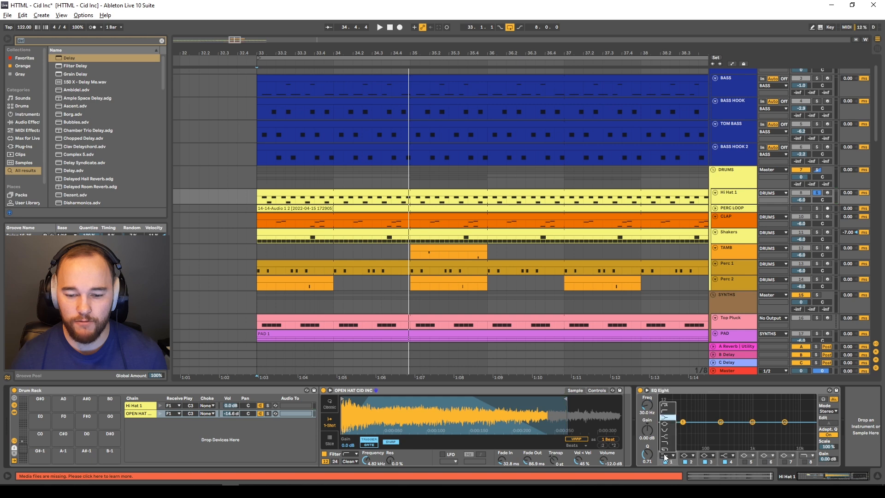
{"action": "left_click", "coordinate": [665, 406]}
{"action": "key", "text": "space"}
{"action": "left_click_drag", "start_coordinate": [683, 426], "coordinate": [747, 428]}
{"action": "key", "text": "space"}
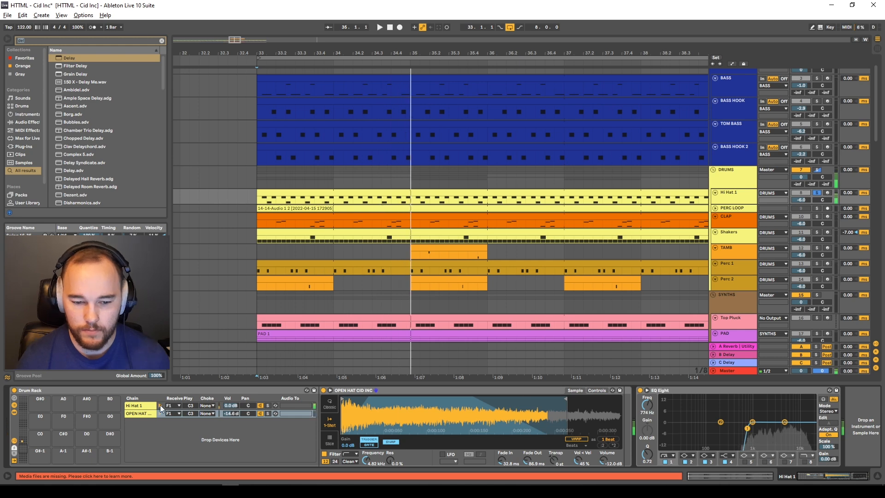
Transpose the OPEN HAT sample up 2 semitones and play the hi-hat pattern.
{"action": "left_click", "coordinate": [158, 414]}
{"action": "double_click", "coordinate": [156, 413]}
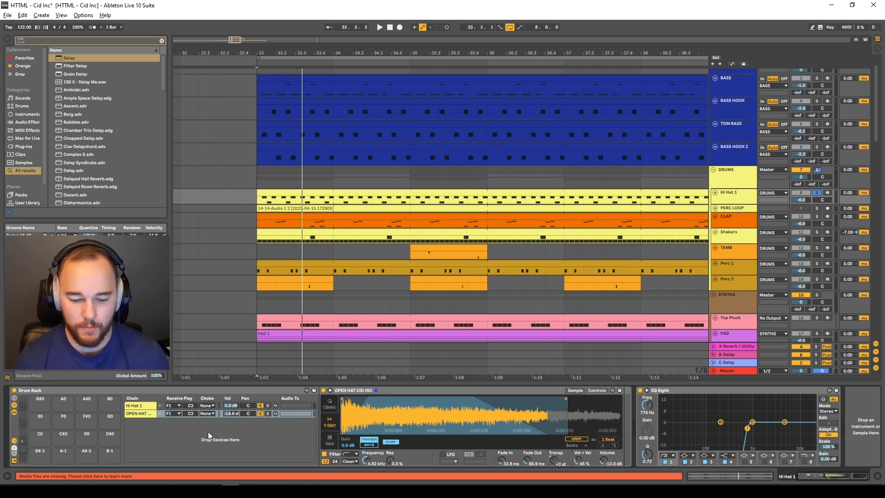
{"action": "key", "text": "space"}
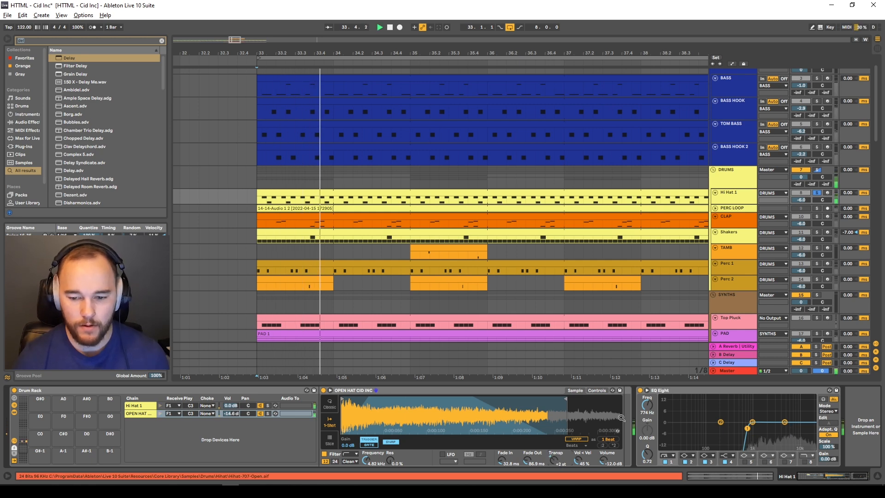
{"action": "key", "text": "space"}
Find the Compressor device in the browser and add it after the EQ Eight on the Hi Hat 1 track.
{"action": "key", "text": "ctrl+f"}
{"action": "type", "text": "co"}
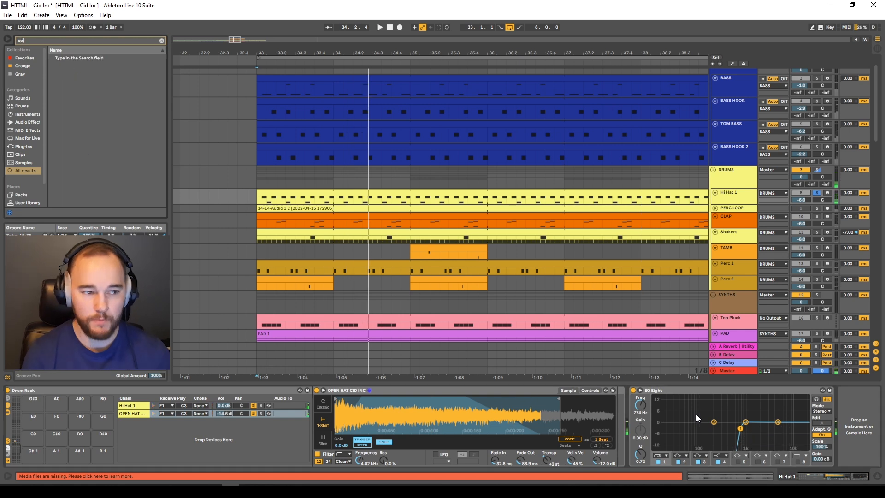
{"action": "type", "text": "mp"}
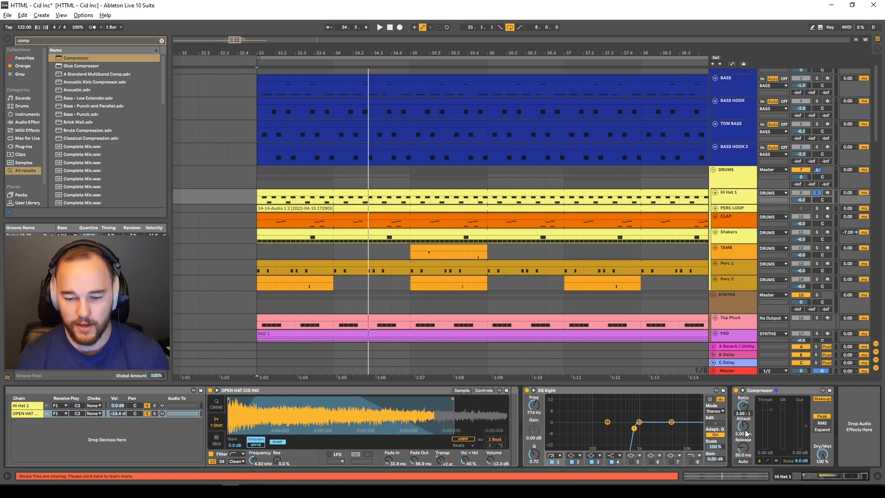
Set the Hi Hat 1 Compressor's attack to 0.02 ms, threshold to -10.9 dB and output gain to 2.5 dB during playback.
{"action": "key", "text": "space"}
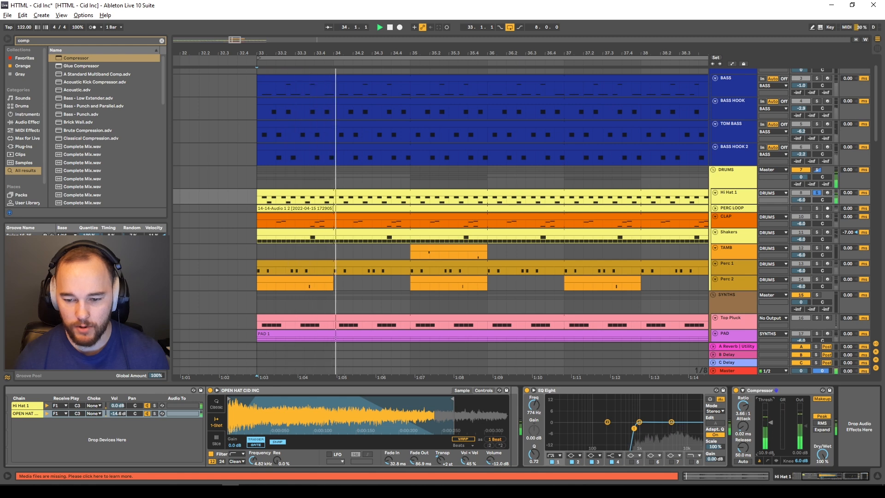
{"action": "type", "text": "2.5"}
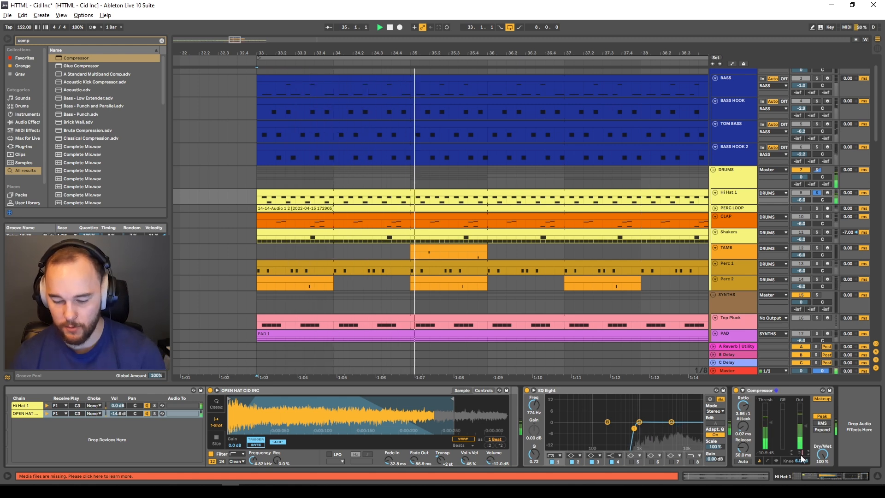
{"action": "key", "text": "Return"}
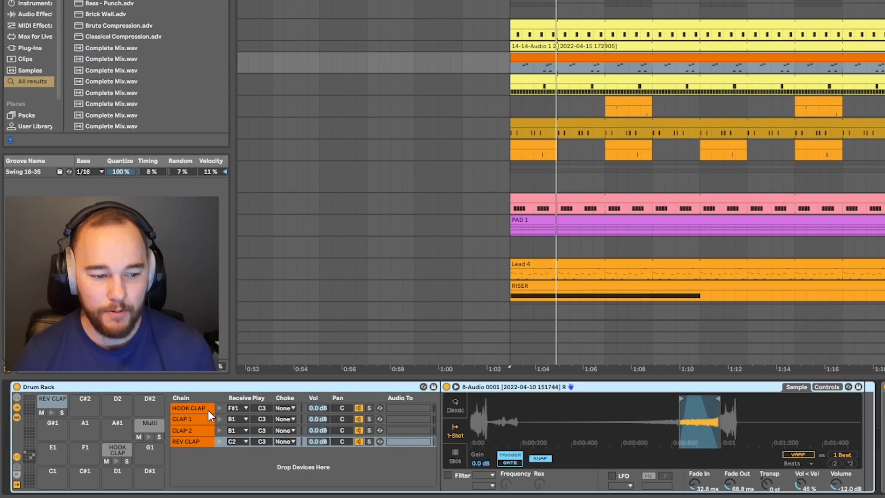
Go through the HOOK CLAP, CLAP 1, CLAP 2 and REV CLAP chains in the CLAP Drum Rack to view their samples.
{"action": "left_click", "coordinate": [209, 410]}
{"action": "left_click", "coordinate": [204, 417]}
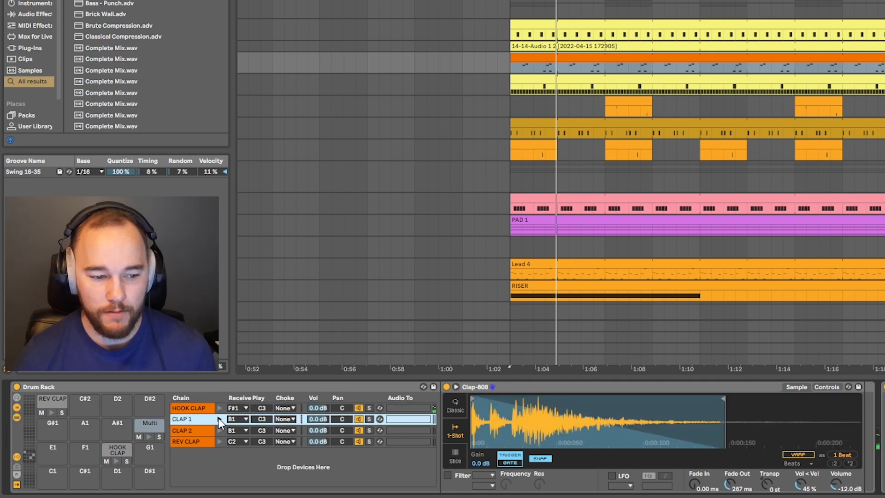
{"action": "left_click", "coordinate": [209, 430]}
{"action": "left_click", "coordinate": [210, 438]}
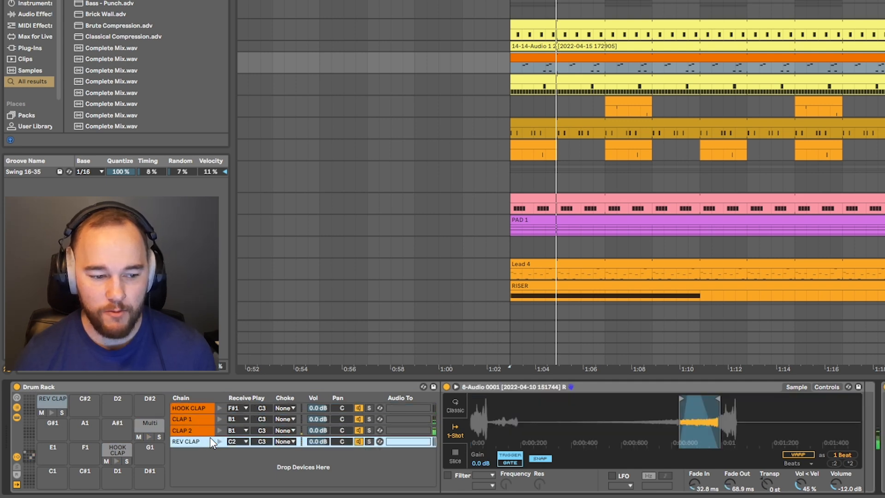
{"action": "left_click", "coordinate": [208, 408]}
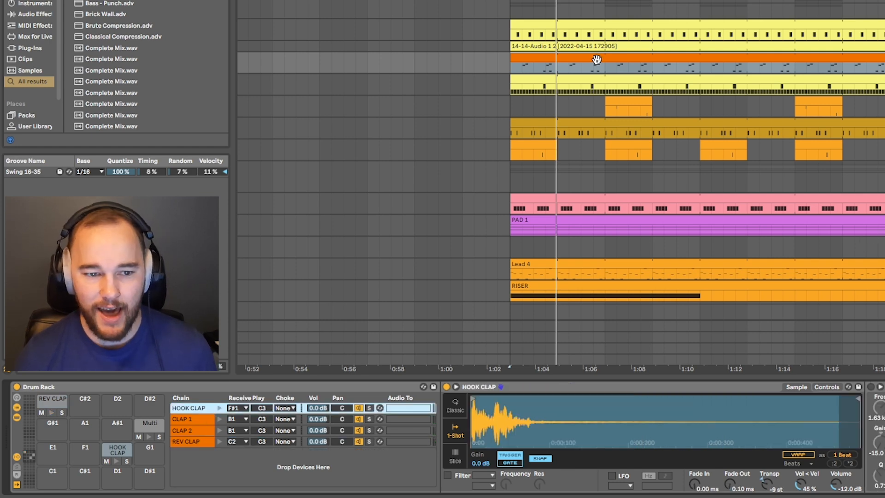
Select the CLAP track's clip, listen to the HOOK CLAP chain soloed, and clear its solo.
{"action": "left_click", "coordinate": [514, 70]}
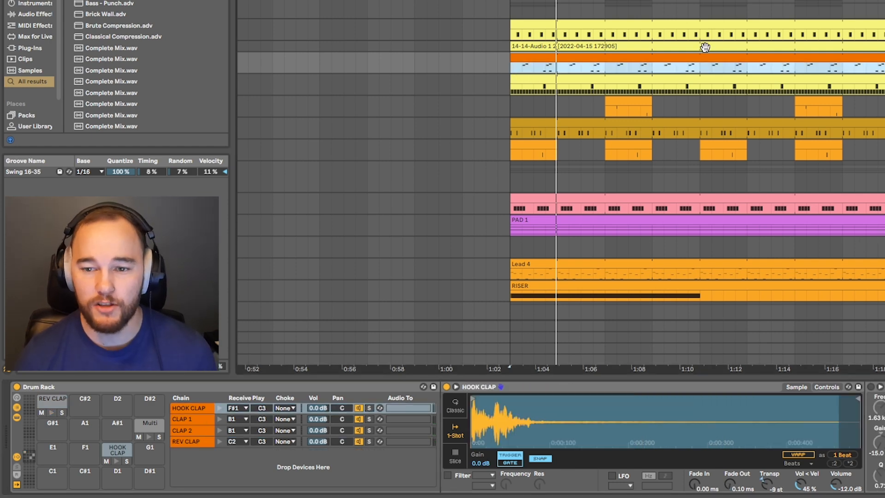
{"action": "scroll", "coordinate": [560, 185], "scroll_direction": "up", "scroll_amount": 5}
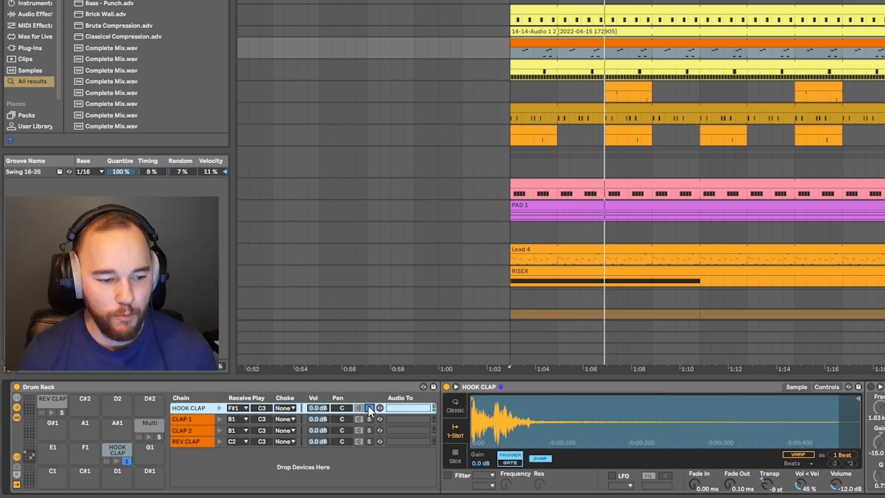
{"action": "left_click", "coordinate": [369, 407]}
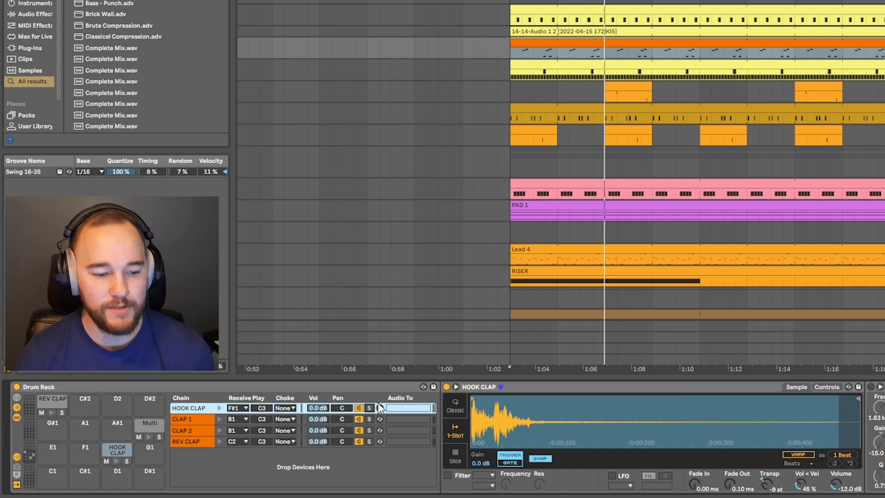
Play CLAP 1 and CLAP 2 soloed together, listen to each alone, and clear the solos.
{"action": "left_click", "coordinate": [369, 418]}
{"action": "left_click", "coordinate": [369, 430]}
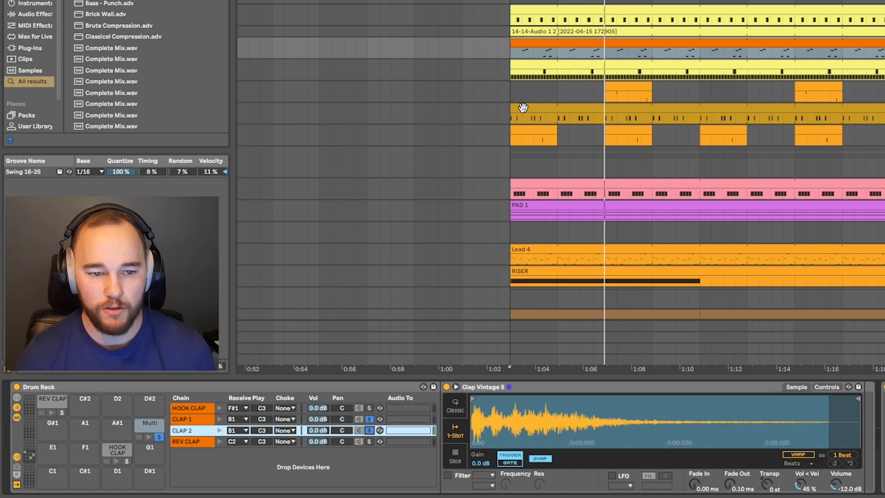
{"action": "key", "text": "space"}
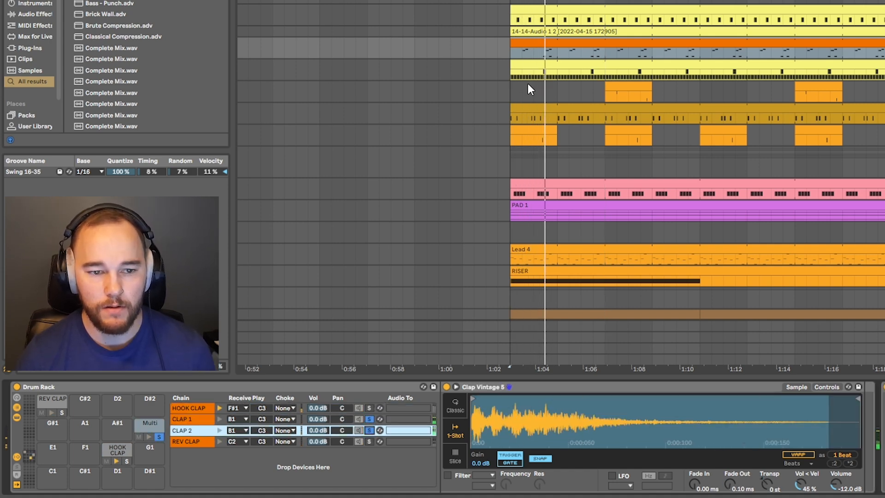
{"action": "left_click", "coordinate": [369, 419]}
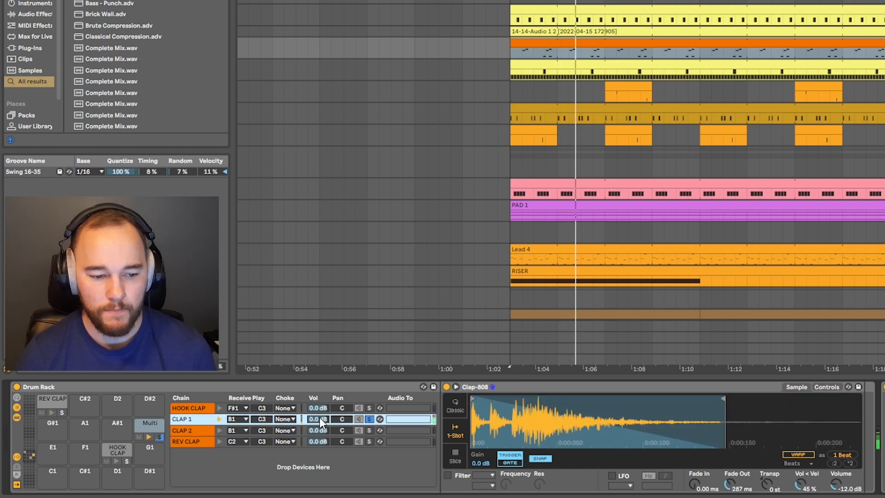
{"action": "left_click", "coordinate": [370, 430]}
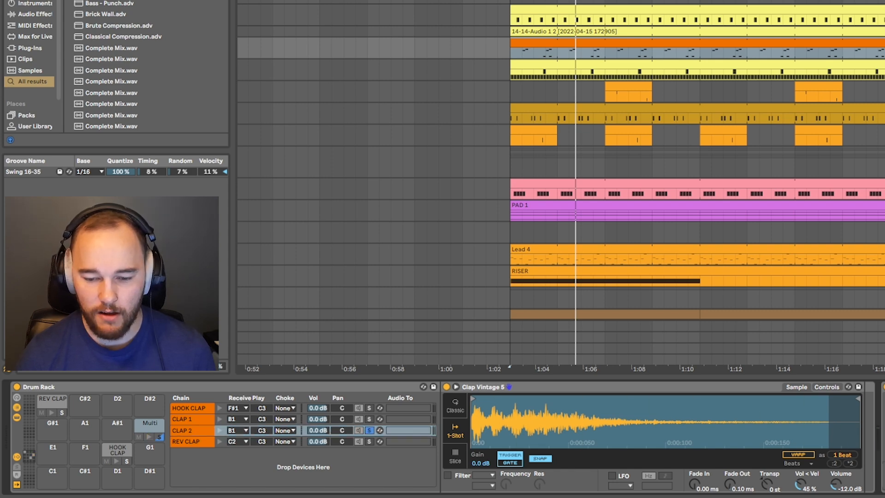
{"action": "key", "text": "space"}
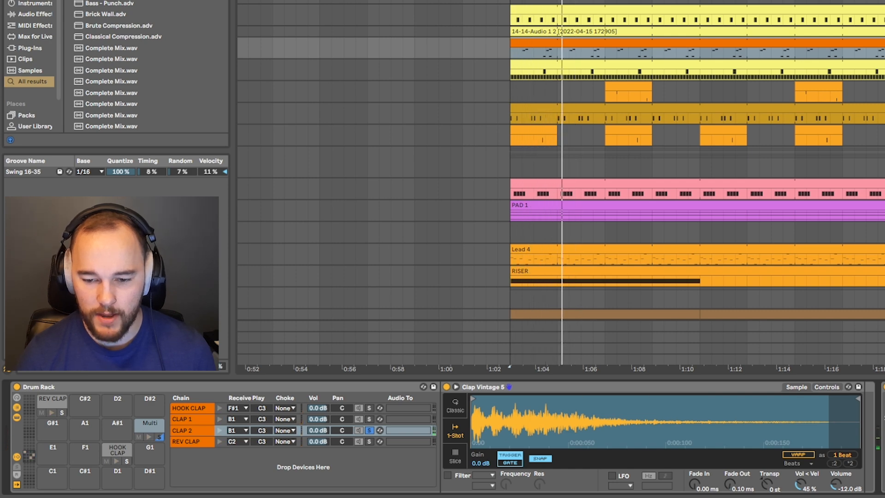
{"action": "left_click", "coordinate": [370, 430]}
Mute and unmute REV CLAP during playback to compare the pattern without it, and preview the reversed sample alone.
{"action": "left_click", "coordinate": [358, 441]}
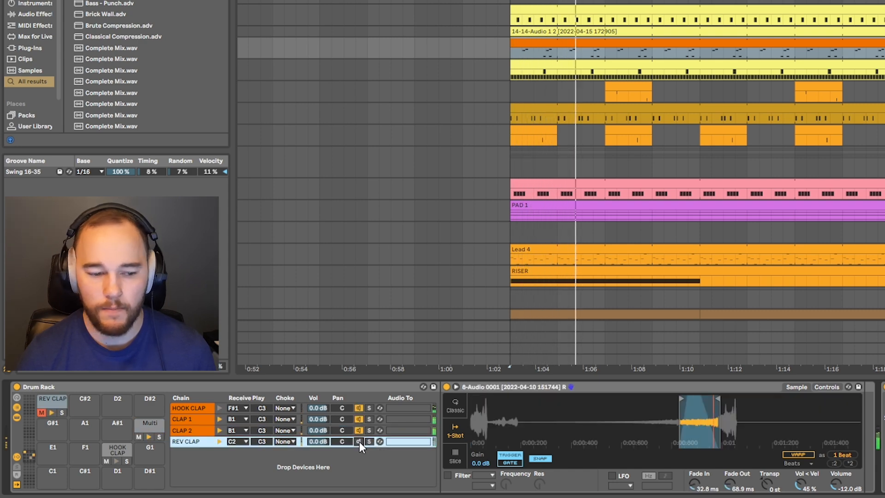
{"action": "left_click", "coordinate": [359, 441]}
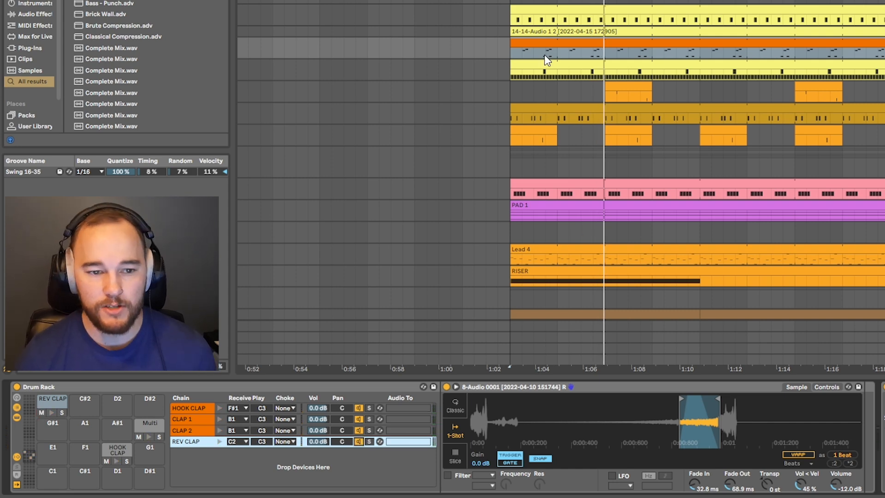
{"action": "double_click", "coordinate": [545, 42]}
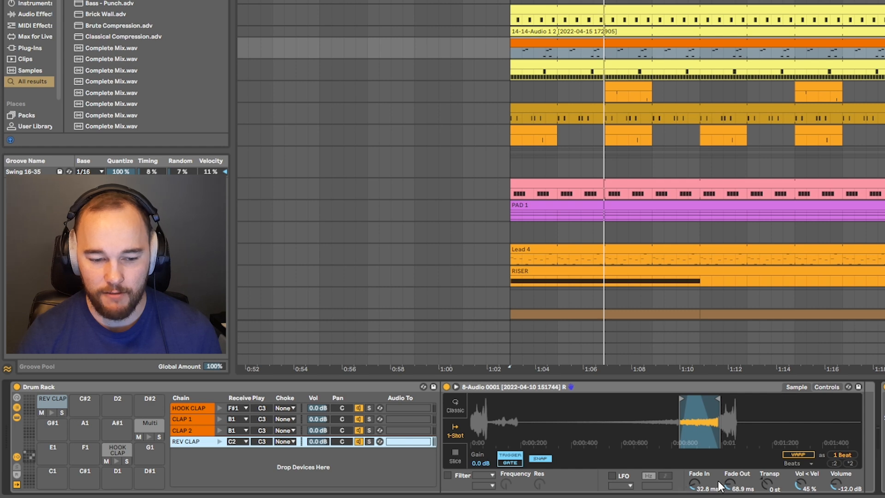
{"action": "left_click", "coordinate": [220, 441]}
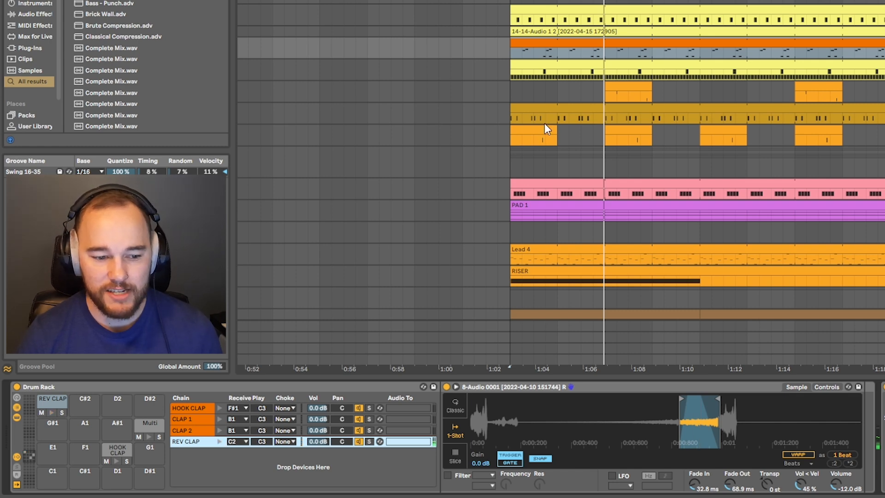
Solo CLAP 2 and REV CLAP together during playback to hear how they combine, and clear the solos.
{"action": "left_click", "coordinate": [369, 429]}
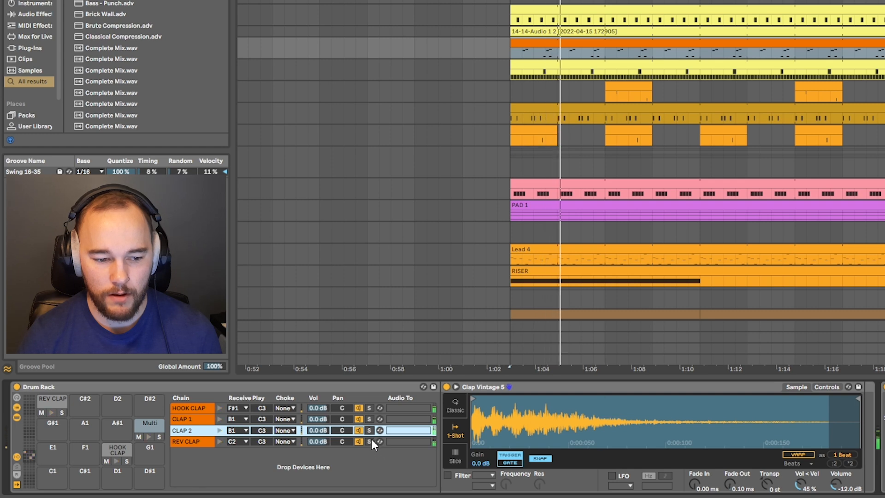
{"action": "left_click", "coordinate": [369, 441]}
{"action": "left_click", "coordinate": [372, 431]}
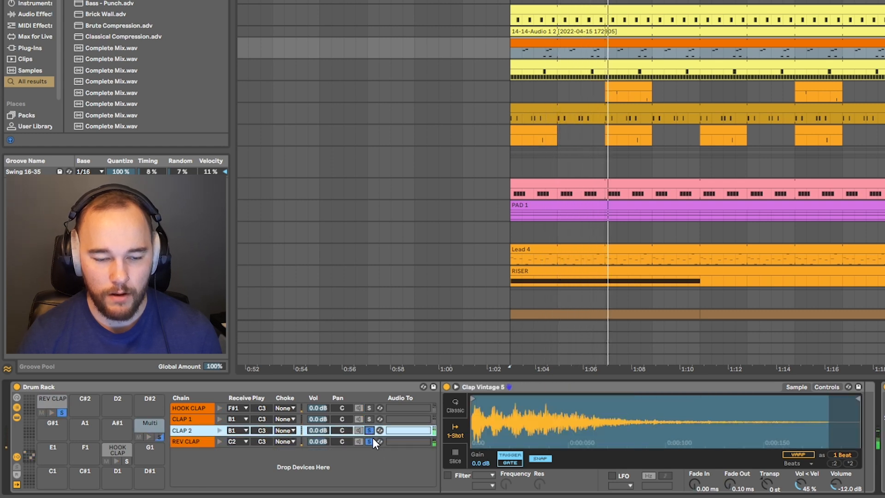
{"action": "left_click", "coordinate": [372, 438]}
{"action": "left_click", "coordinate": [369, 441]}
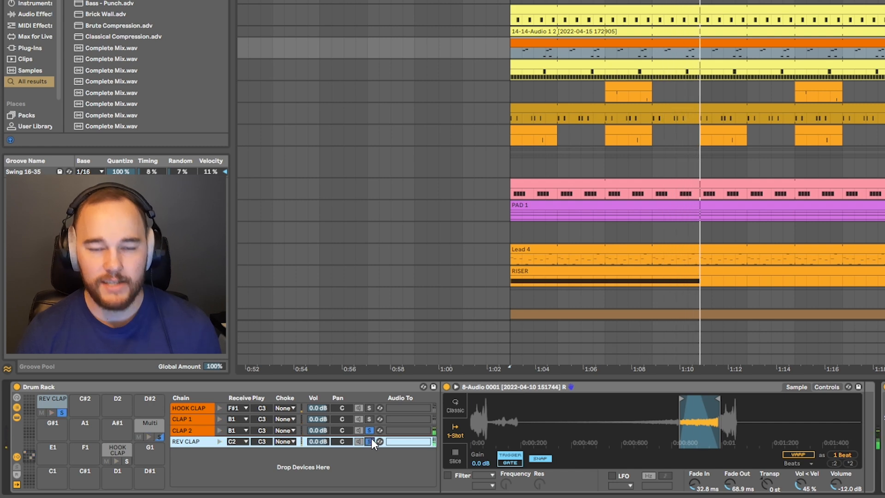
{"action": "left_click", "coordinate": [370, 440]}
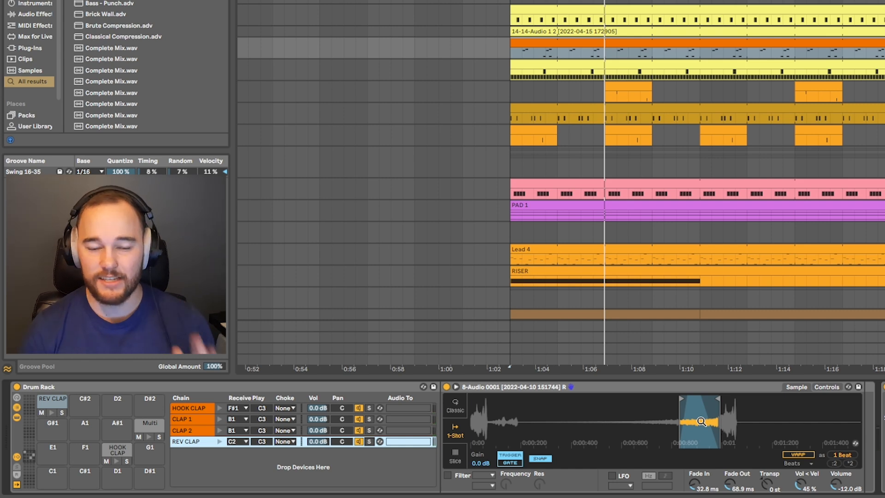
Play the clap pattern with all four layers active and stop playback.
{"action": "key", "text": "space"}
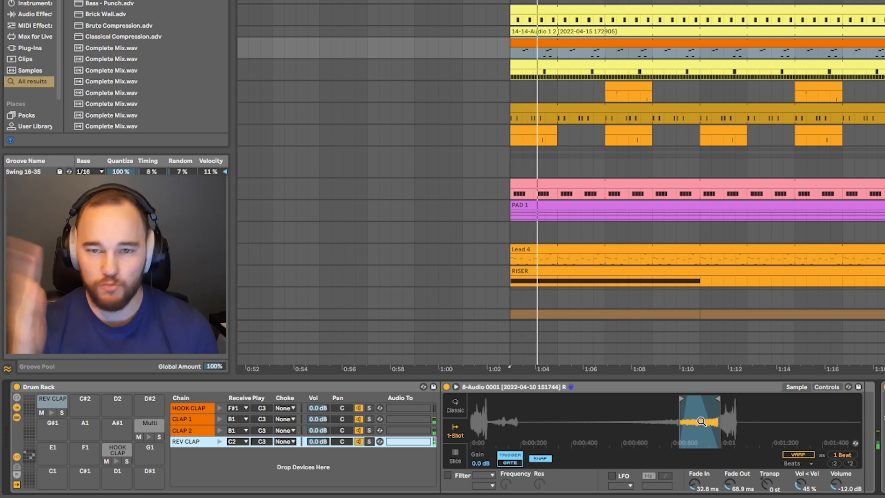
{"action": "key", "text": "space"}
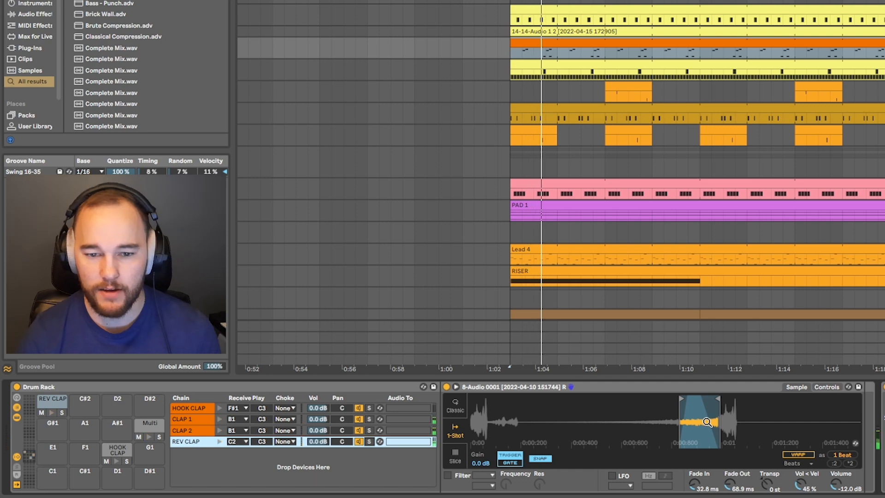
{"action": "key", "text": "space"}
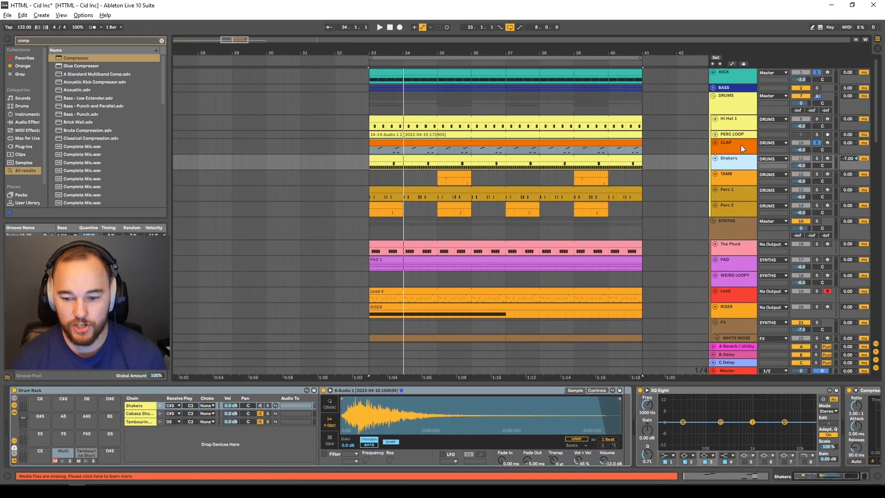
Find the Saturator in the browser and add it directly after the EQ Eight on the CLAP track.
{"action": "left_click", "coordinate": [769, 136]}
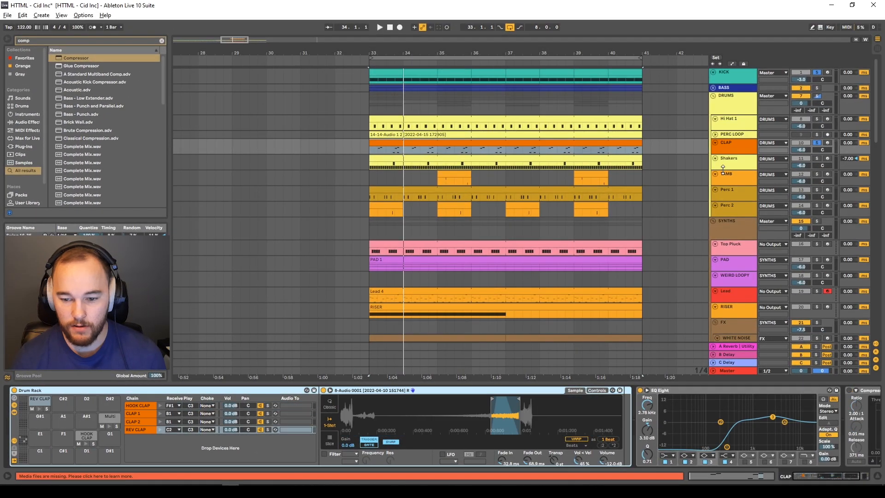
{"action": "type", "text": "sat"}
{"action": "left_click", "coordinate": [812, 478]}
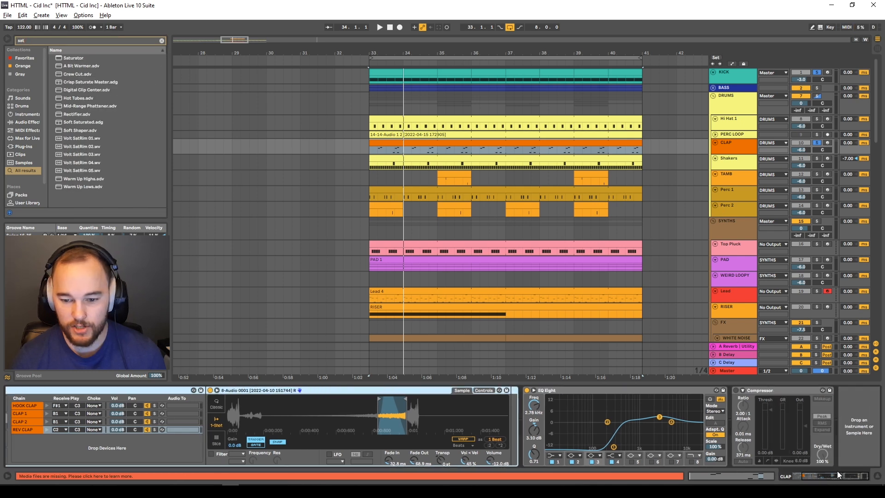
{"action": "left_click_drag", "start_coordinate": [73, 58], "coordinate": [742, 409]}
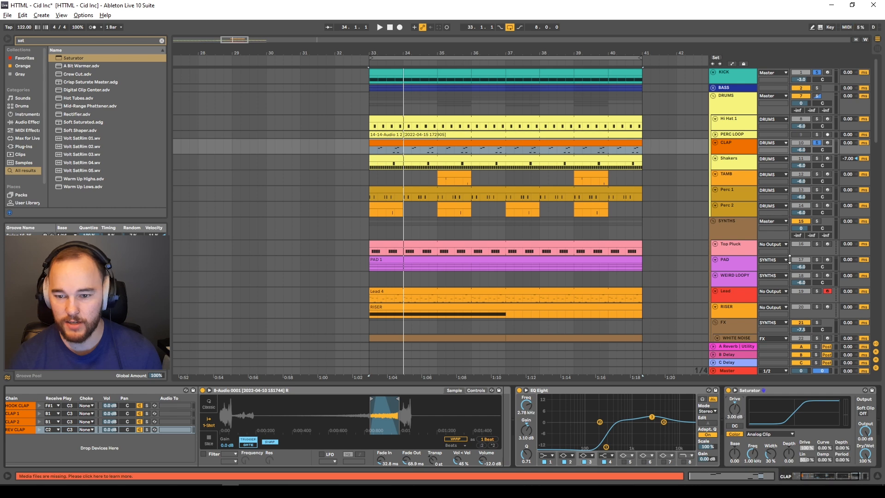
Play the claps and switch the Saturator off and back on to compare its effect.
{"action": "key", "text": "space"}
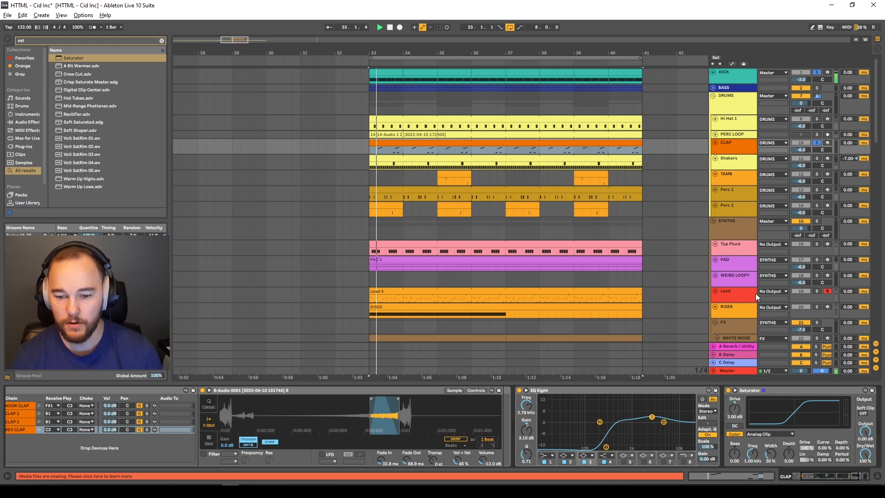
{"action": "left_click", "coordinate": [728, 390]}
{"action": "left_click", "coordinate": [729, 390]}
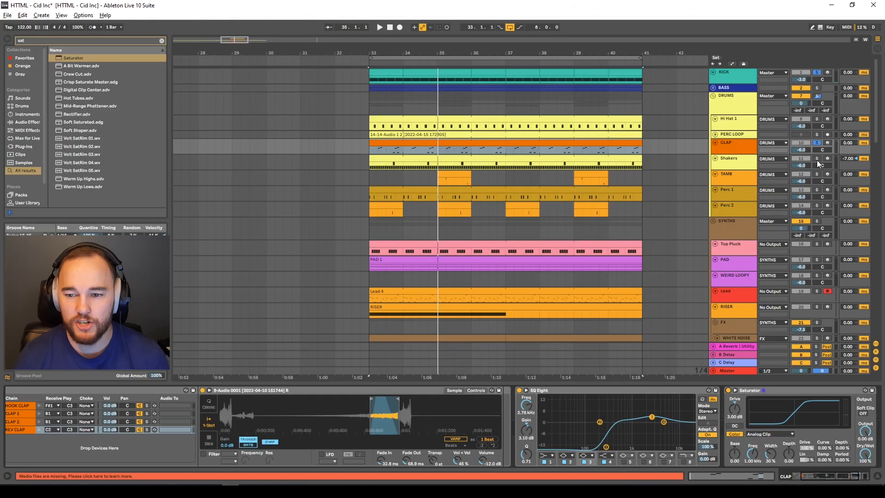
Solo the Shakers track, find the Haas Effect preset in the browser and add it after the track's EQ Eight.
{"action": "left_click", "coordinate": [817, 158]}
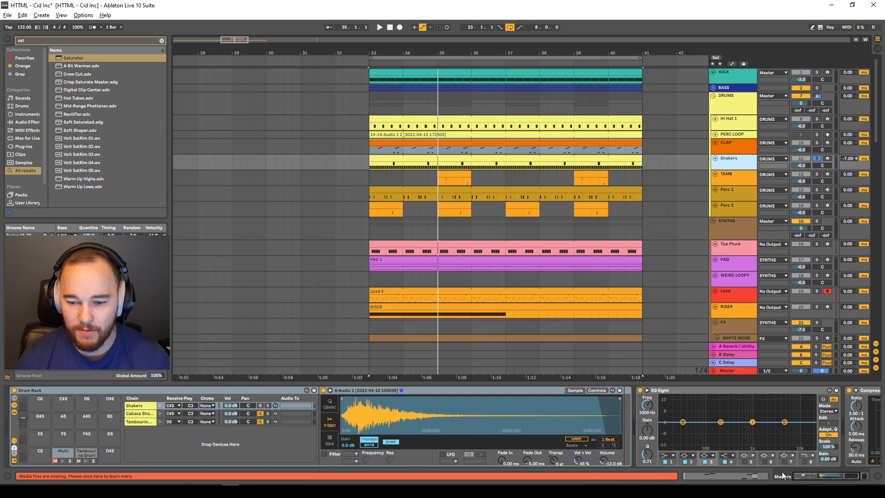
{"action": "left_click_drag", "start_coordinate": [801, 475], "coordinate": [773, 471]}
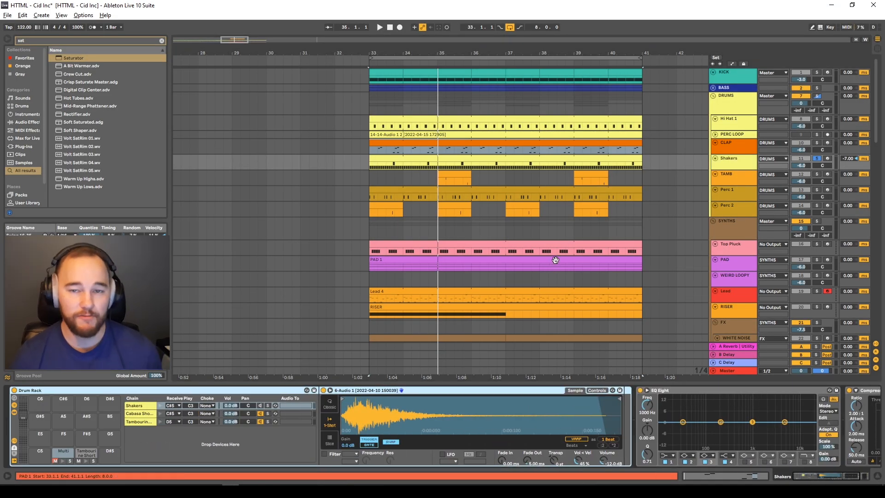
{"action": "key", "text": "ctrl+f"}
{"action": "type", "text": "haas"}
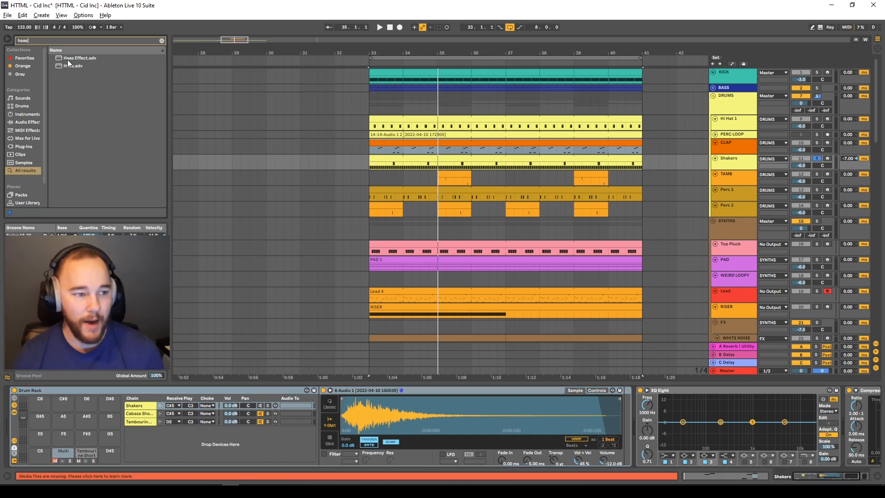
{"action": "left_click", "coordinate": [66, 67]}
{"action": "left_click_drag", "start_coordinate": [628, 418], "coordinate": [789, 411]}
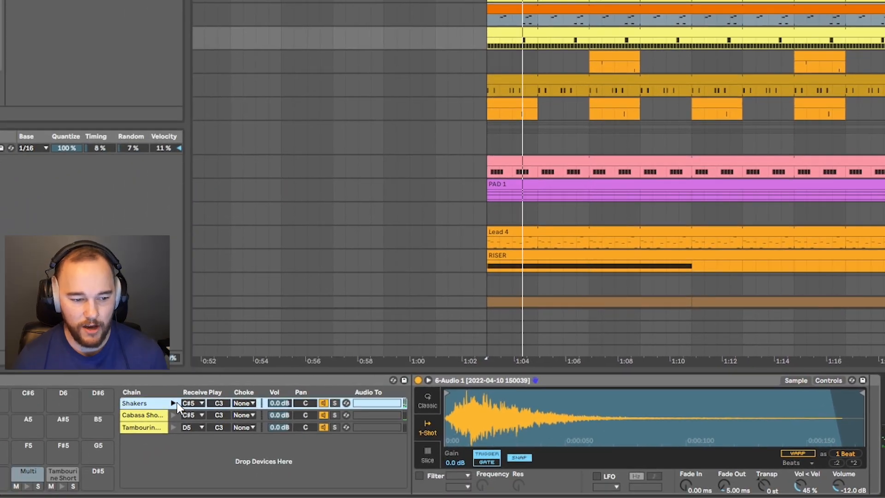
Audition the Cabasa Short Mid and Tambourine Short layers in the Shakers rack, play the pattern and view the track's effects.
{"action": "left_click", "coordinate": [161, 415]}
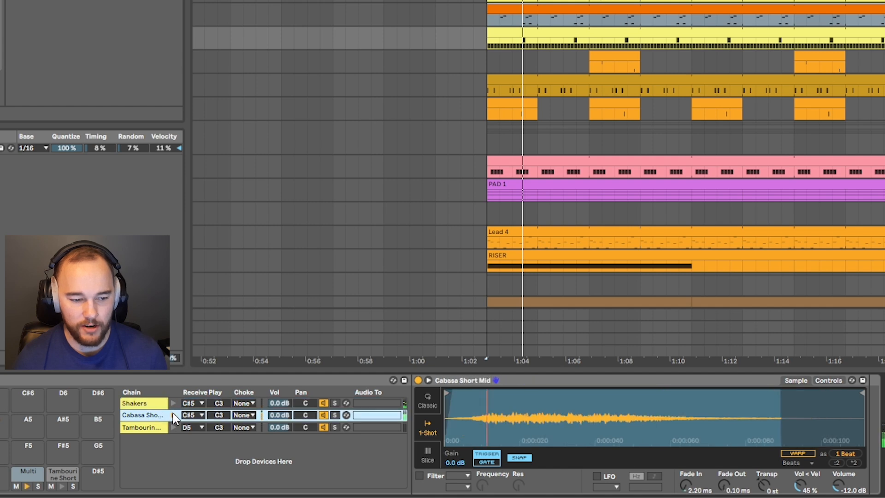
{"action": "left_click", "coordinate": [171, 427]}
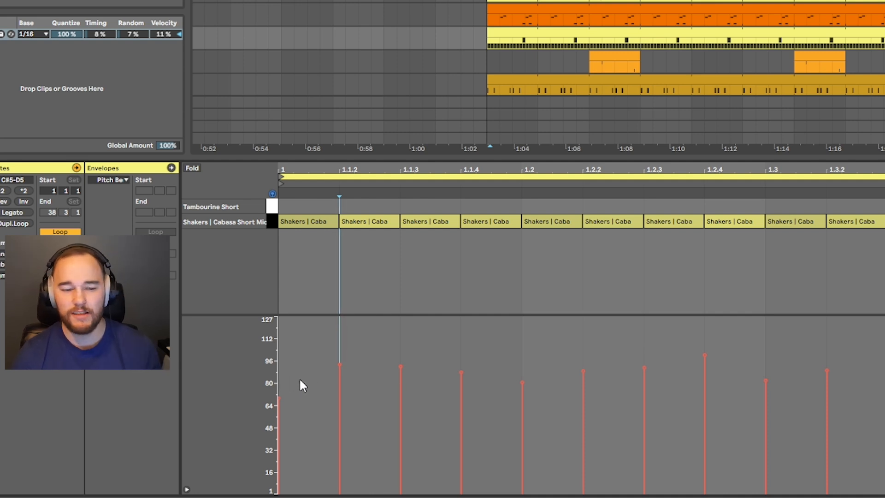
{"action": "key", "text": "space"}
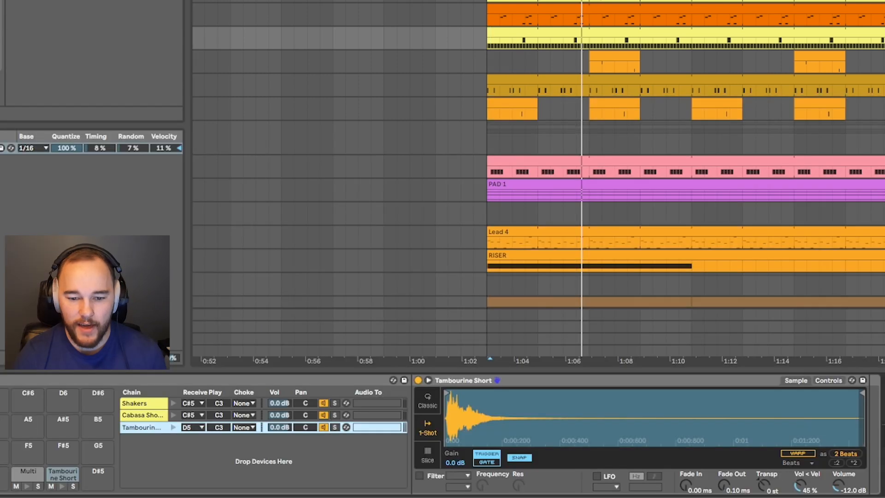
{"action": "scroll", "coordinate": [829, 424], "scroll_direction": "right", "scroll_amount": 10}
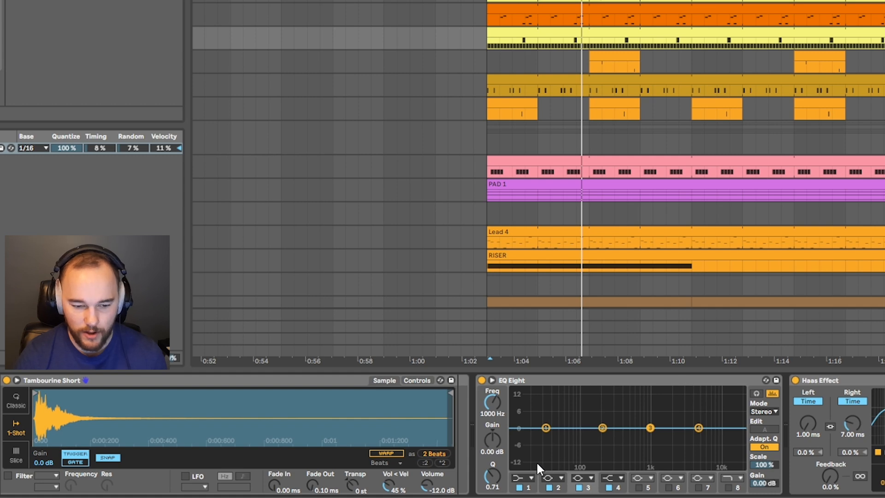
Set band 1 of the Shakers track's EQ Eight to a low cut at about 1.09 kHz while the pattern plays.
{"action": "left_click", "coordinate": [524, 478]}
{"action": "left_click", "coordinate": [521, 411]}
{"action": "key", "text": "space"}
{"action": "left_click_drag", "start_coordinate": [548, 436], "coordinate": [653, 436]}
{"action": "key", "text": "space"}
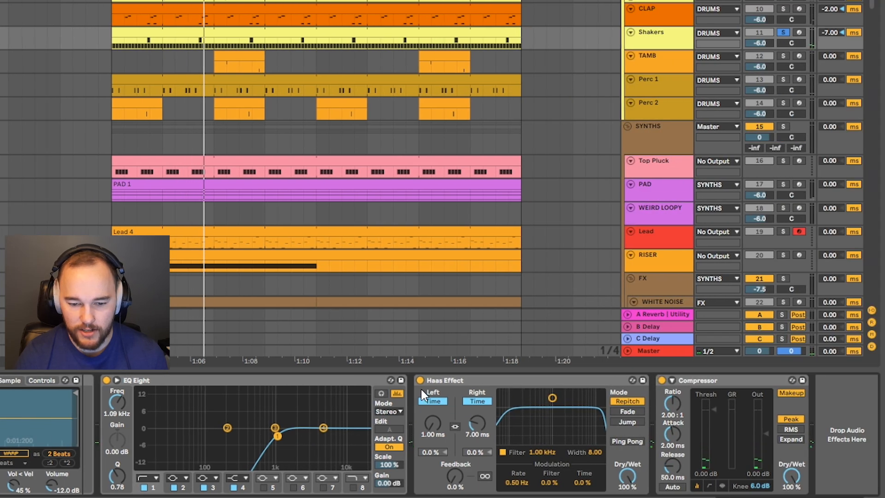
Play the shakers with the Haas Effect switched off and back on to compare its effect.
{"action": "left_click", "coordinate": [420, 379]}
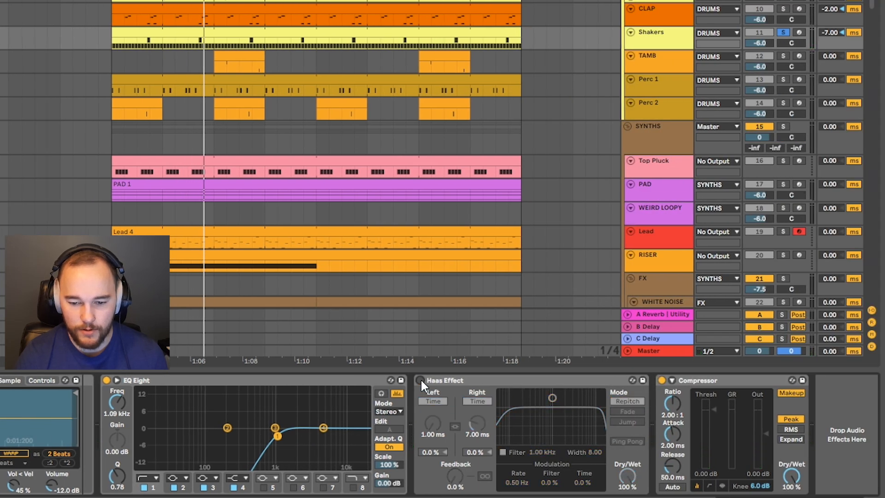
{"action": "key", "text": "space"}
{"action": "left_click", "coordinate": [420, 380]}
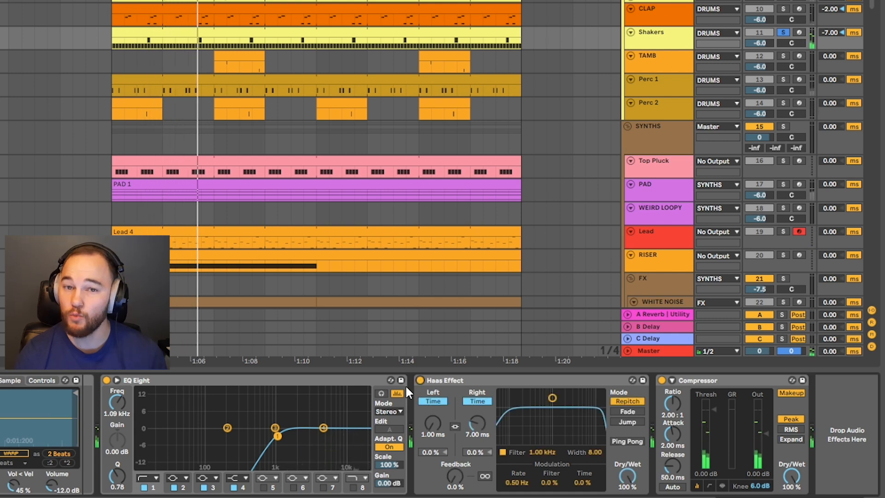
Enable the sidechain on the Shakers track's Compressor and choose KICK as its audio source.
{"action": "left_click", "coordinate": [673, 382]}
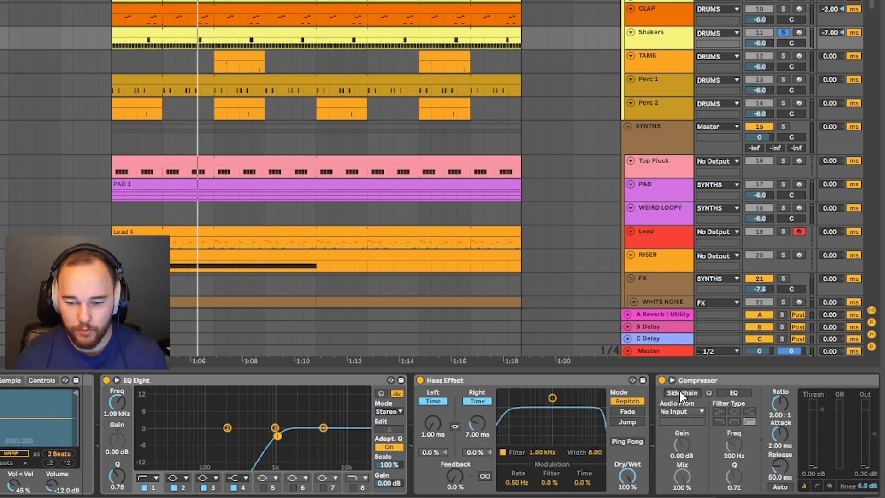
{"action": "left_click", "coordinate": [679, 409]}
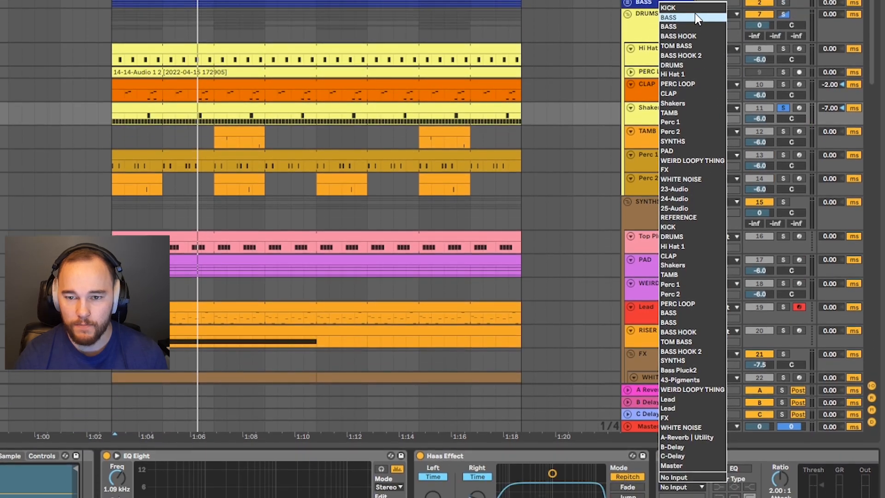
{"action": "left_click", "coordinate": [694, 7]}
{"action": "scroll", "coordinate": [775, 470], "scroll_direction": "right", "scroll_amount": 2}
{"action": "scroll", "coordinate": [776, 452], "scroll_direction": "right", "scroll_amount": 1}
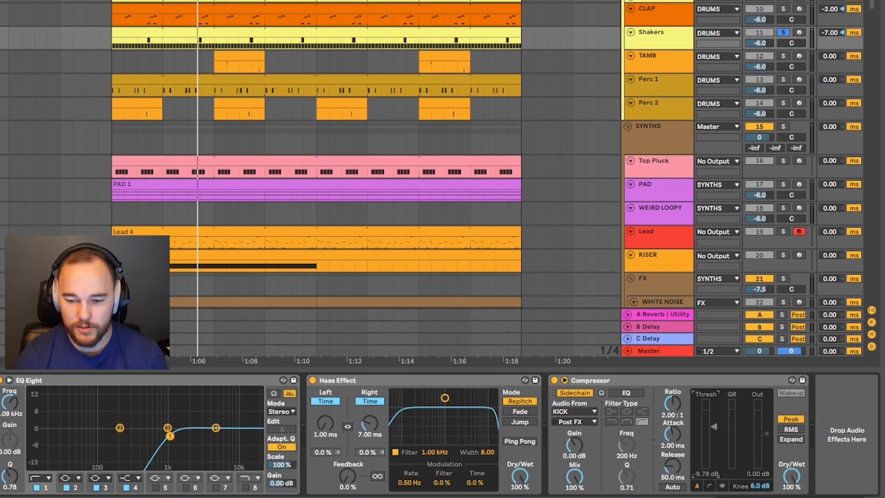
Play the shakers and lower the Compressor threshold to -41.4 dB for strong ducking, then settle it at -17.1 dB.
{"action": "key", "text": "space"}
{"action": "left_click_drag", "start_coordinate": [706, 427], "coordinate": [713, 457]}
{"action": "key", "text": "space"}
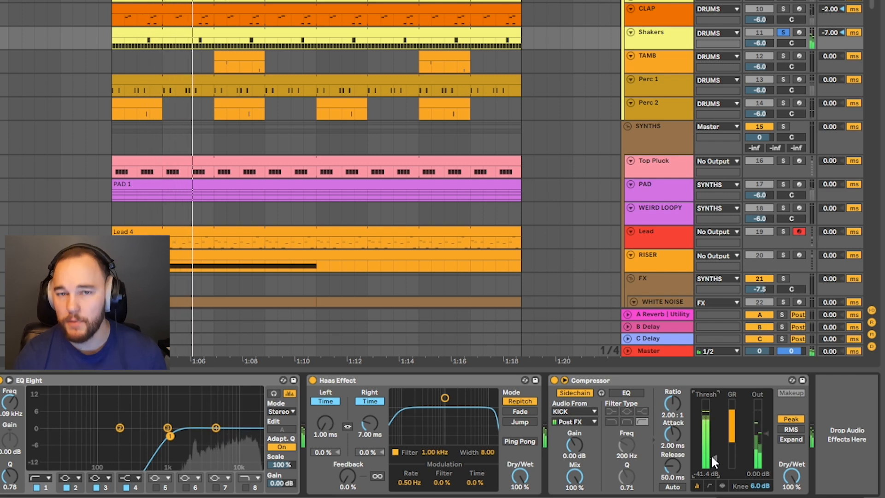
{"action": "key", "text": "space"}
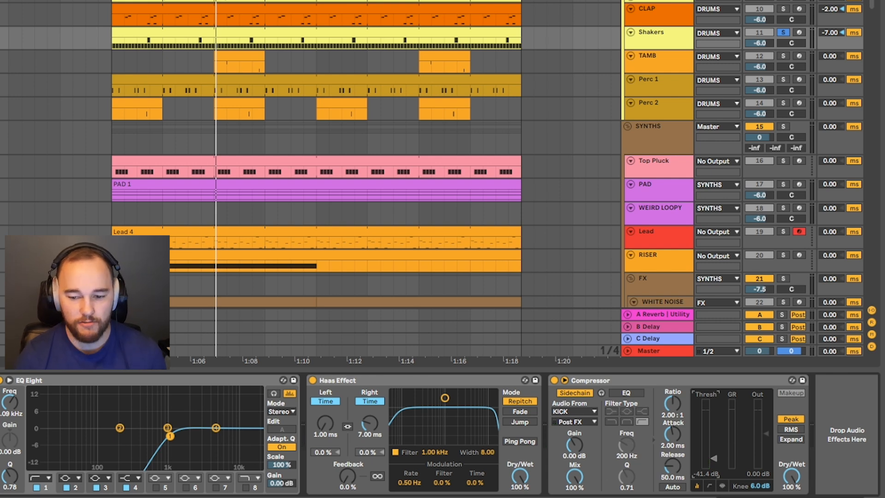
{"action": "key", "text": "space"}
{"action": "left_click_drag", "start_coordinate": [714, 457], "coordinate": [706, 441]}
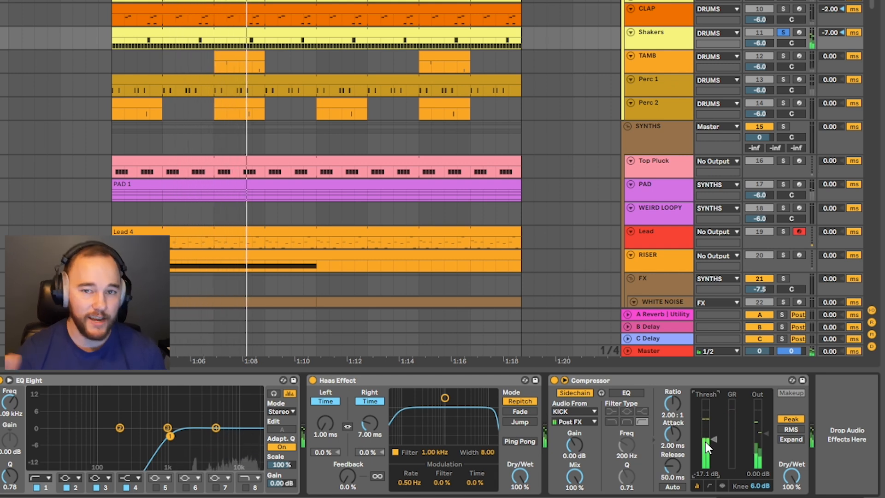
{"action": "key", "text": "space"}
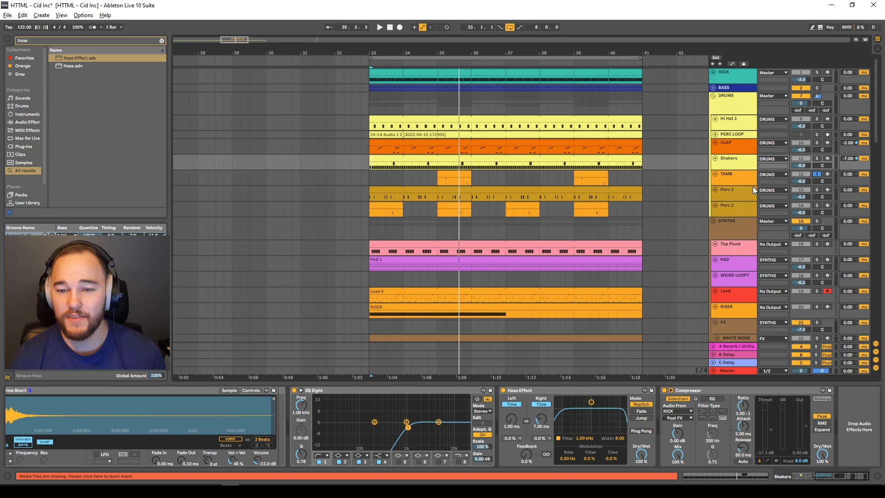
Select the TAMB track, play it from bar 35 and view the notes in its first clip.
{"action": "left_click", "coordinate": [751, 183]}
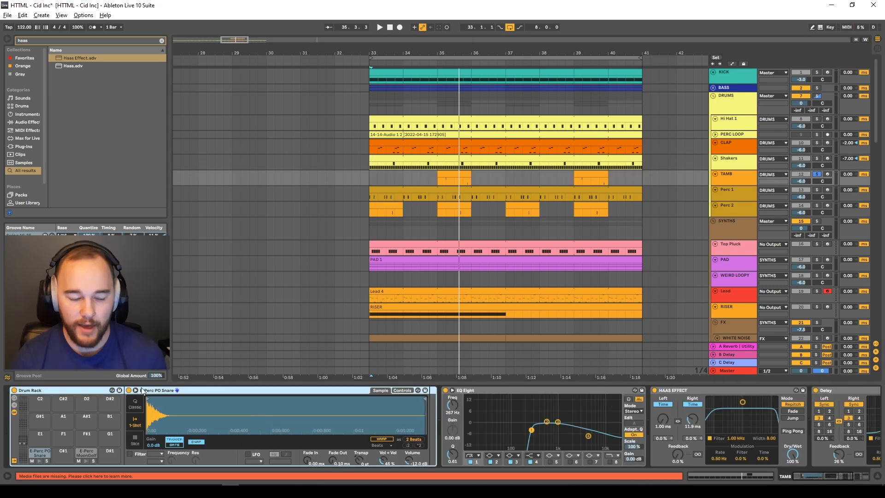
{"action": "left_click", "coordinate": [439, 180]}
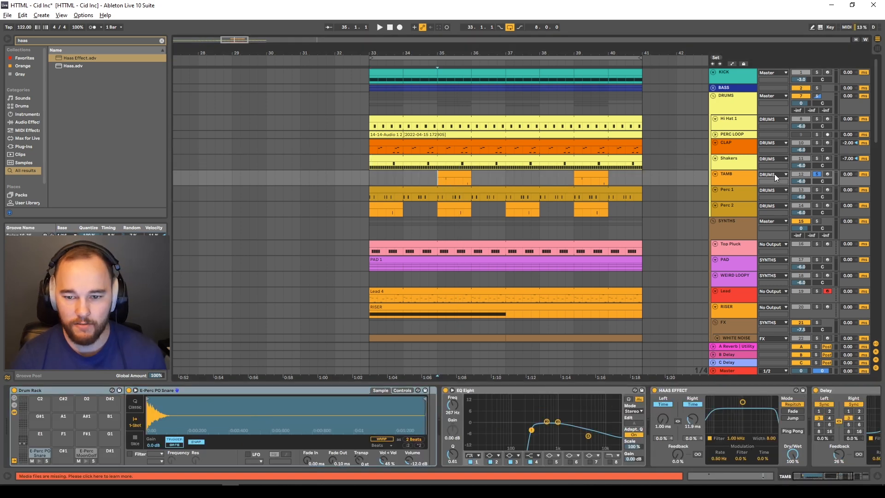
{"action": "key", "text": "space"}
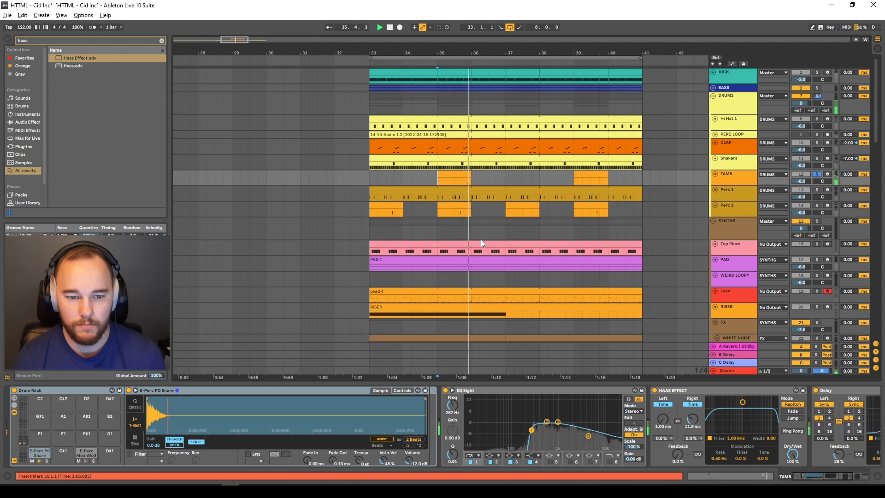
{"action": "key", "text": "space"}
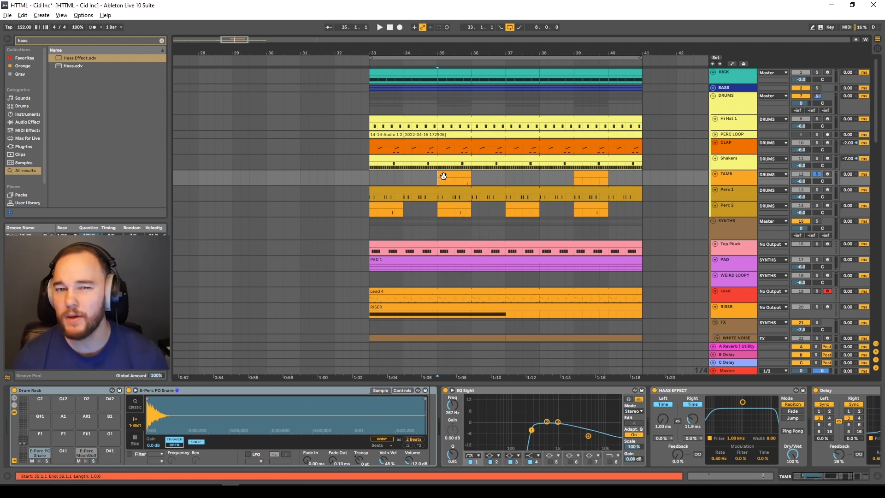
{"action": "double_click", "coordinate": [445, 175]}
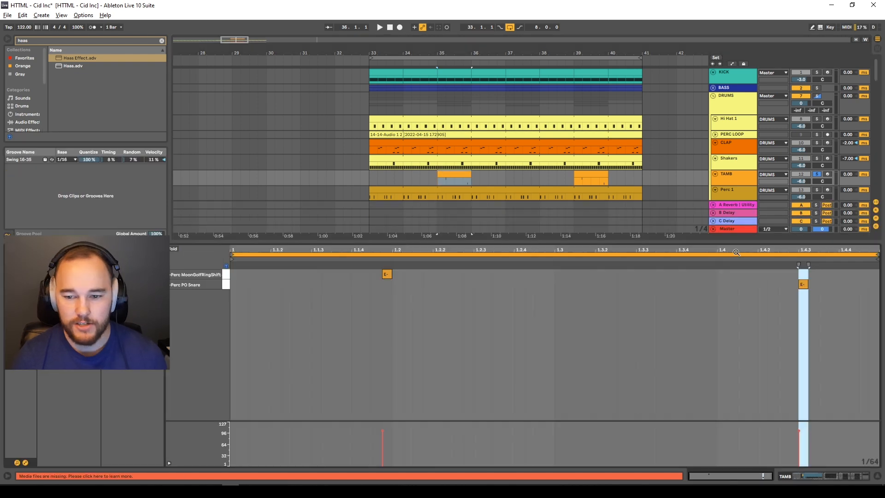
{"action": "key", "text": "shift+Tab"}
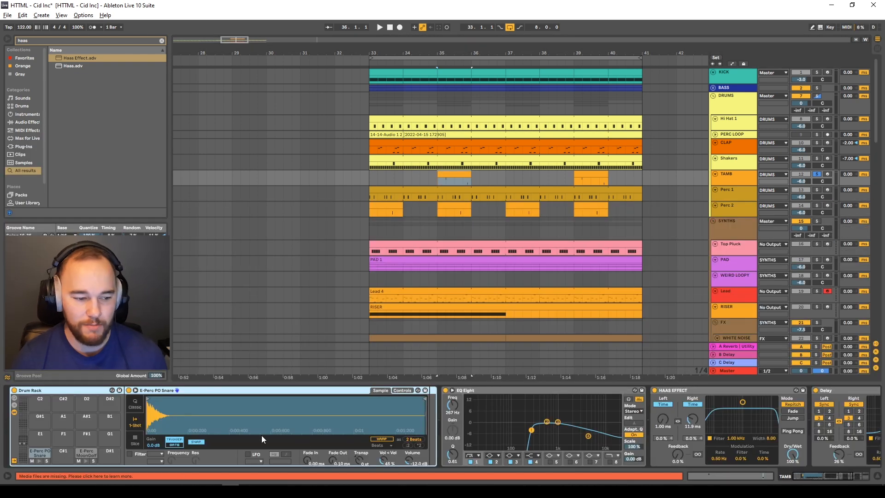
Audition the E-Perc MoonGolf and E-Perc PO Snare pads in the TAMB drum rack.
{"action": "left_click", "coordinate": [84, 460]}
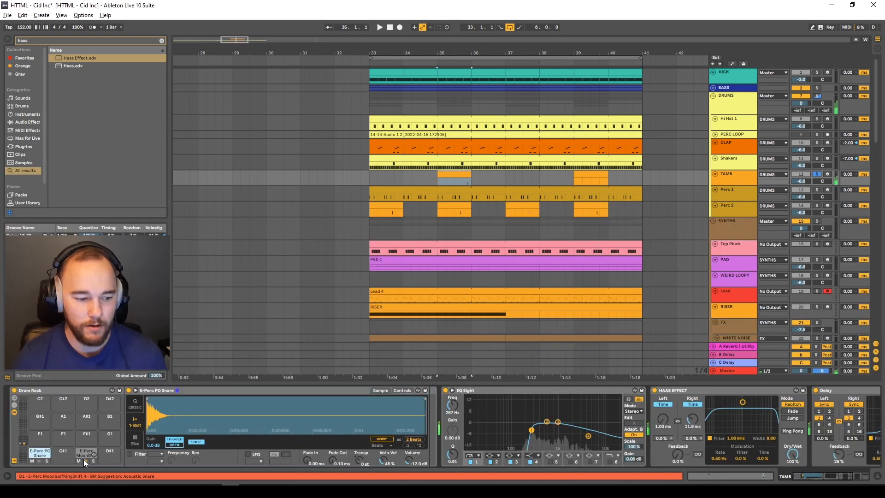
{"action": "left_click", "coordinate": [38, 462]}
{"action": "left_click", "coordinate": [41, 462]}
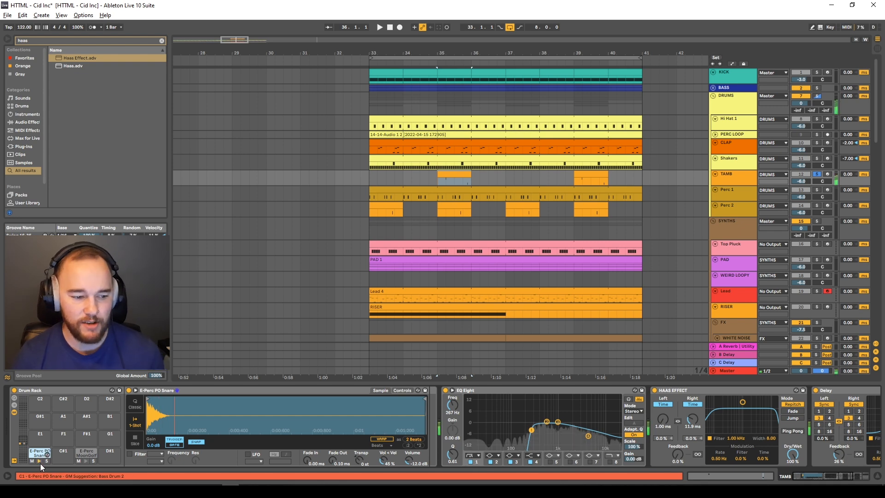
{"action": "left_click", "coordinate": [87, 464]}
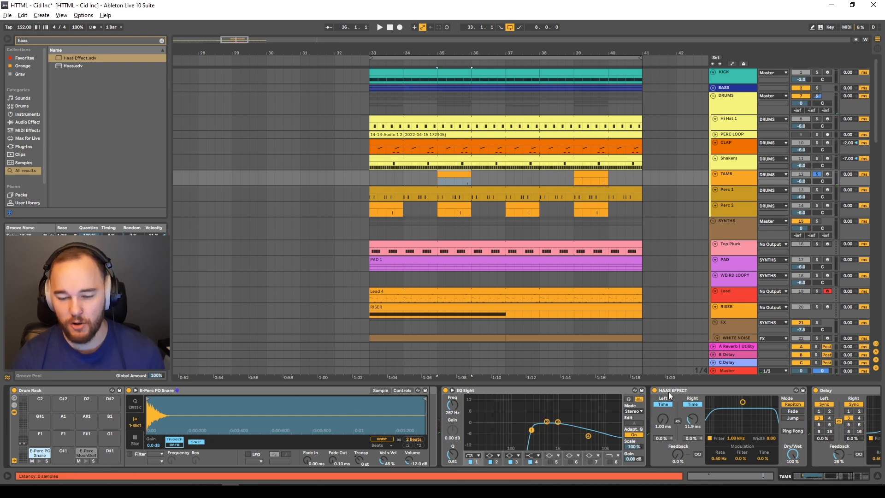
View the TAMB track's Delay and Auto Pan, play its pattern and set the track volume to -1.8 dB.
{"action": "scroll", "coordinate": [668, 391], "scroll_direction": "right", "scroll_amount": 5}
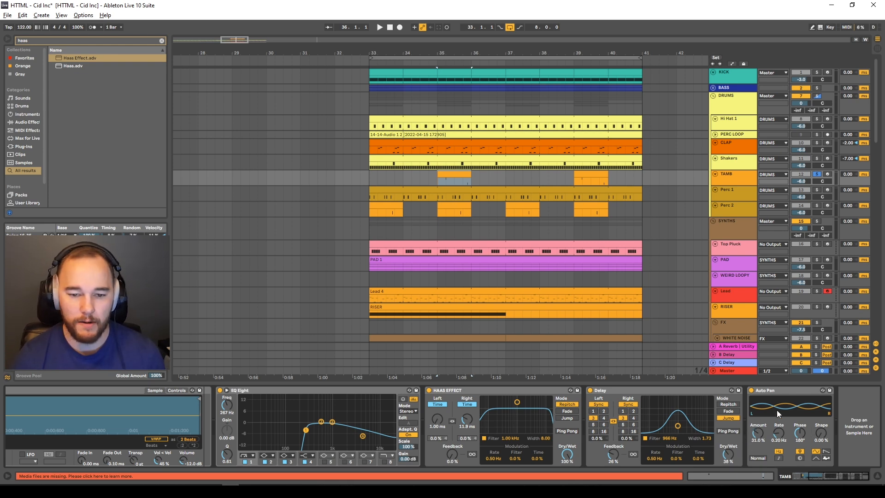
{"action": "key", "text": "space"}
{"action": "scroll", "coordinate": [473, 188], "scroll_direction": "down", "scroll_amount": 1}
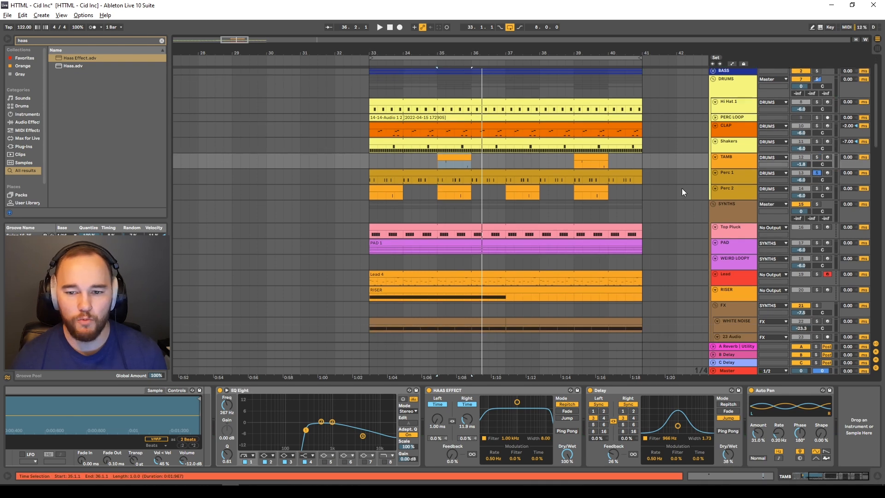
Open the Perc 1 clip's notes and play its Tom-808-Hi pattern.
{"action": "left_click", "coordinate": [720, 178]}
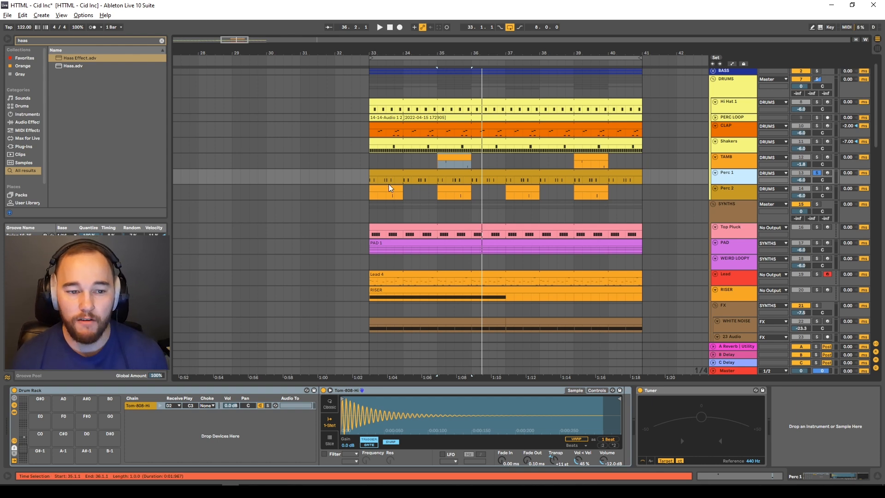
{"action": "left_click", "coordinate": [368, 183]}
{"action": "double_click", "coordinate": [466, 174]}
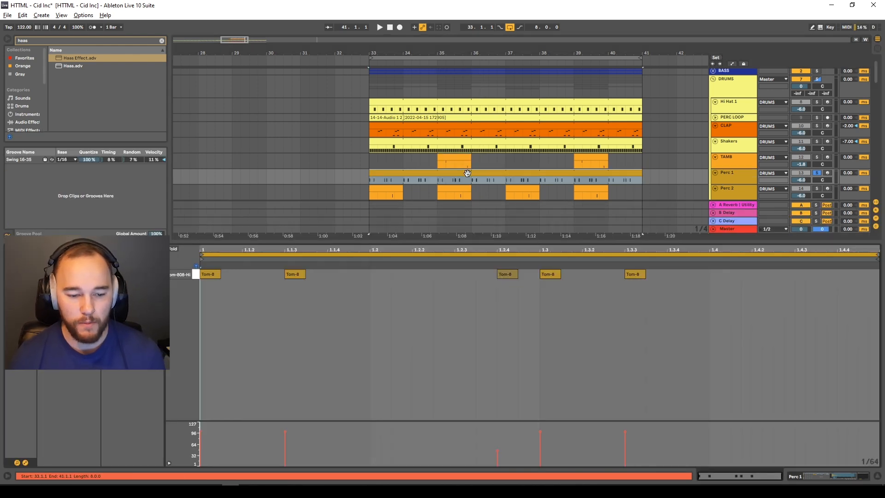
{"action": "key", "text": "space"}
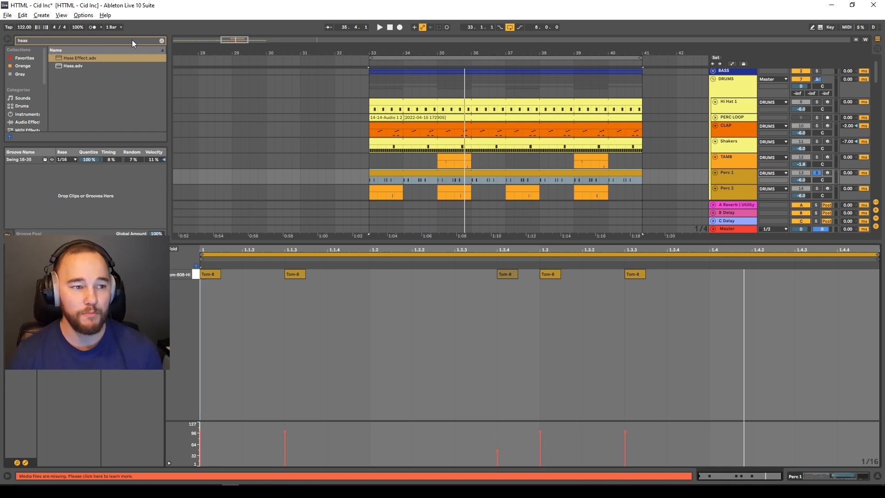
Play Perc 1 against the metronome and set the track's volume to 2.7 dB.
{"action": "left_click", "coordinate": [94, 27]}
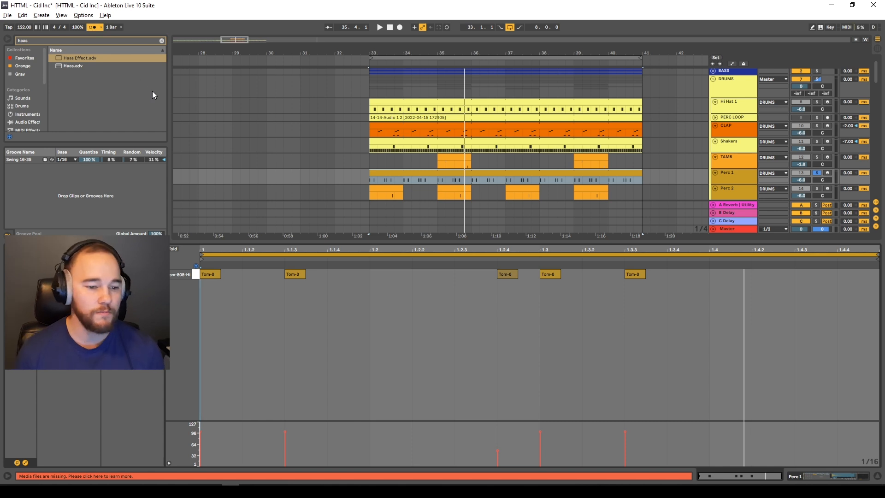
{"action": "key", "text": "space"}
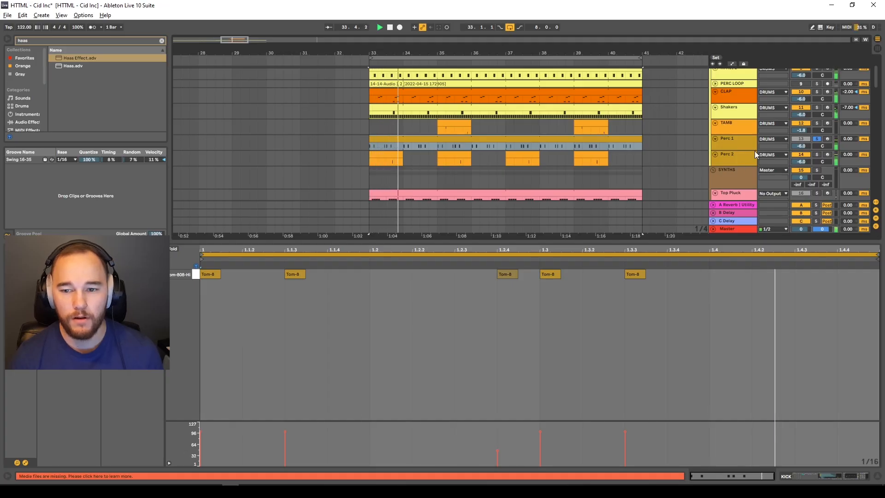
{"action": "left_click_drag", "start_coordinate": [801, 147], "coordinate": [802, 145]}
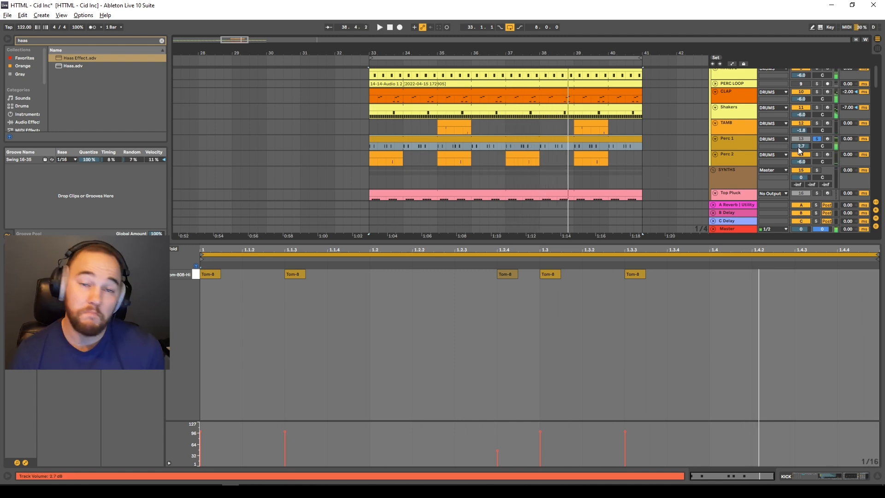
Play the Perc 2 pattern on its own and compare it with the track's Reverb off and on.
{"action": "double_click", "coordinate": [742, 155]}
{"action": "left_click", "coordinate": [379, 163]}
{"action": "key", "text": "space"}
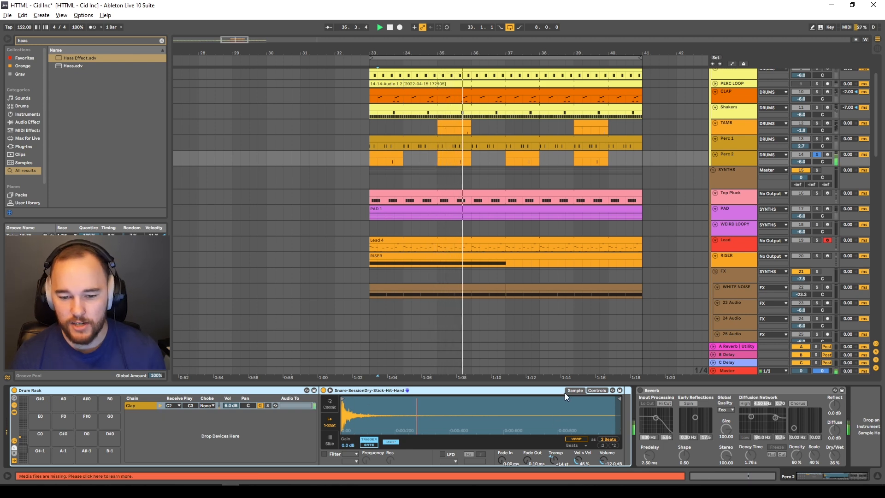
{"action": "left_click", "coordinate": [640, 391]}
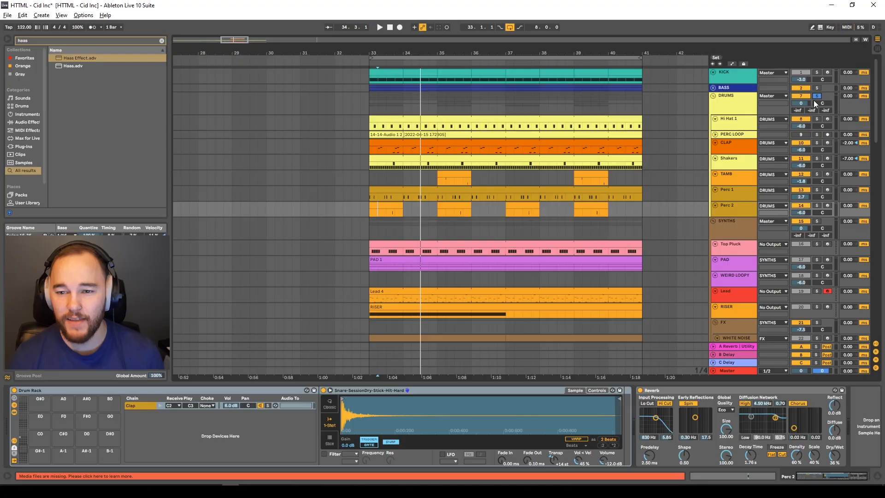
Unfold the PERC LOOP track, solo it and play its audio loop.
{"action": "left_click", "coordinate": [715, 134]}
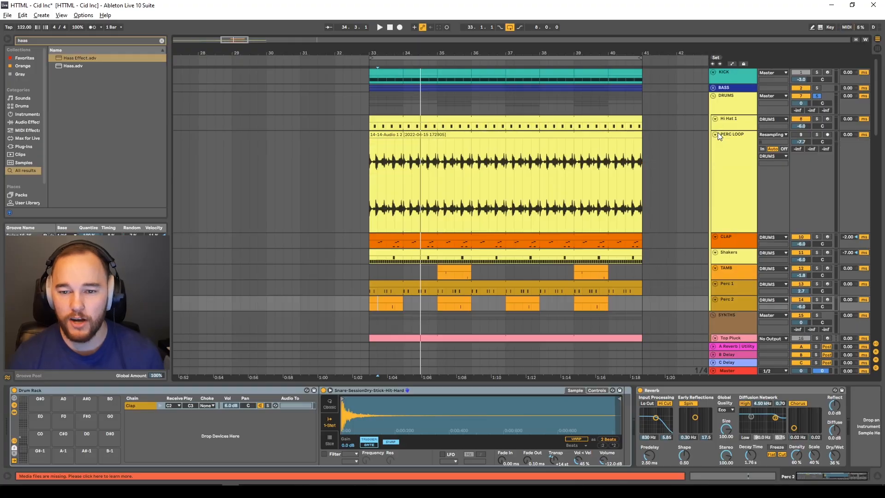
{"action": "left_click", "coordinate": [818, 134]}
{"action": "key", "text": "space"}
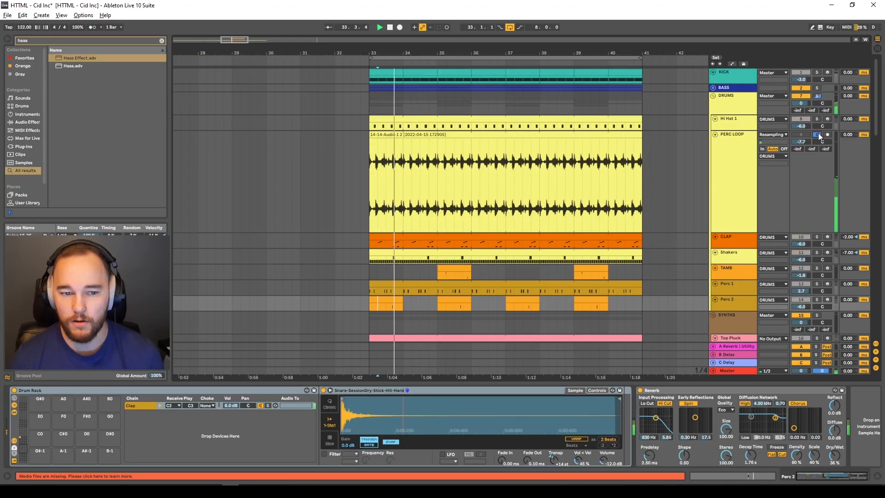
Unsolo PERC LOOP and compare the full drums with the track muted and active, leaving it active.
{"action": "left_click", "coordinate": [817, 134]}
{"action": "left_click", "coordinate": [800, 135]}
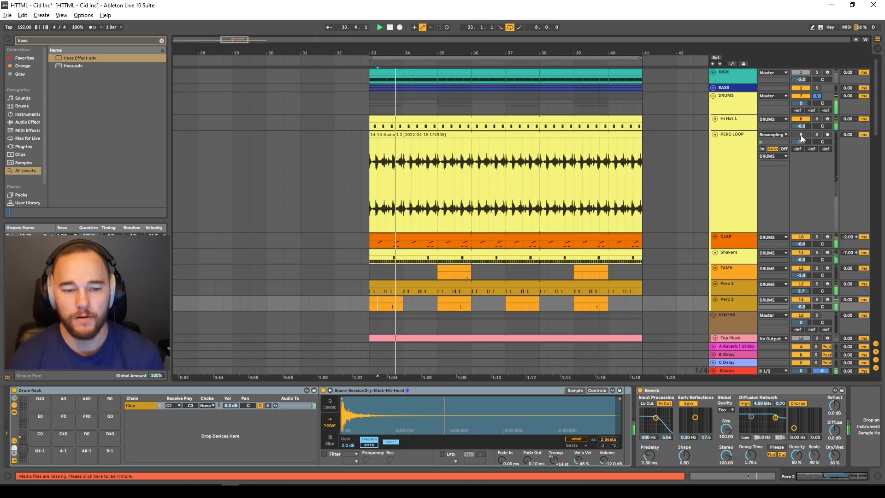
{"action": "left_click", "coordinate": [800, 135]}
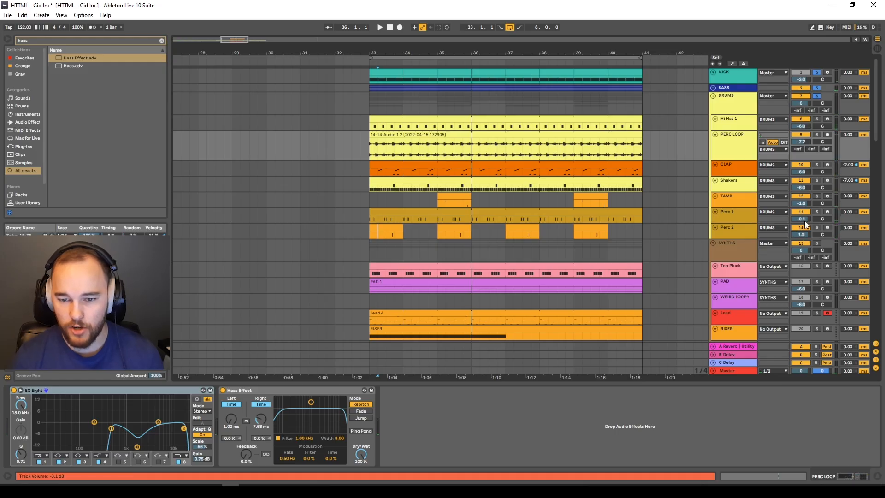
Play the kick, bass and drums together and set the volumes to -0.8 dB on Perc 1 and 3.4 dB on TAMB.
{"action": "key", "text": "space"}
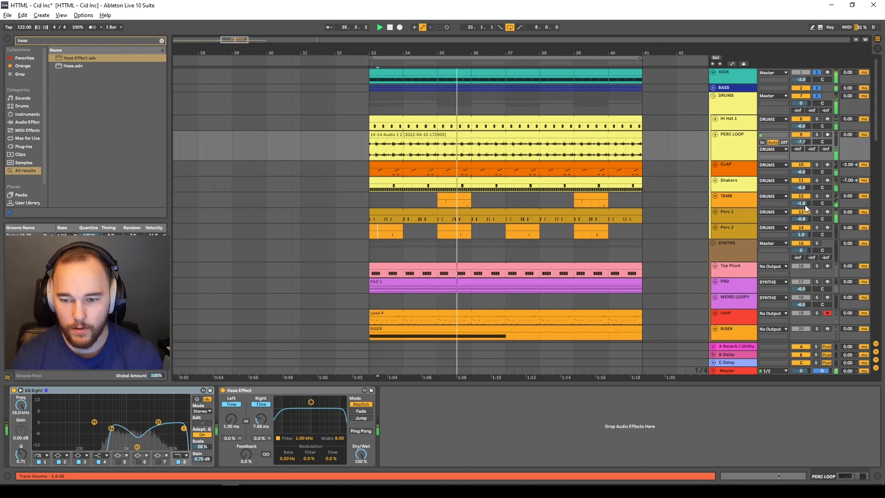
{"action": "key", "text": "space"}
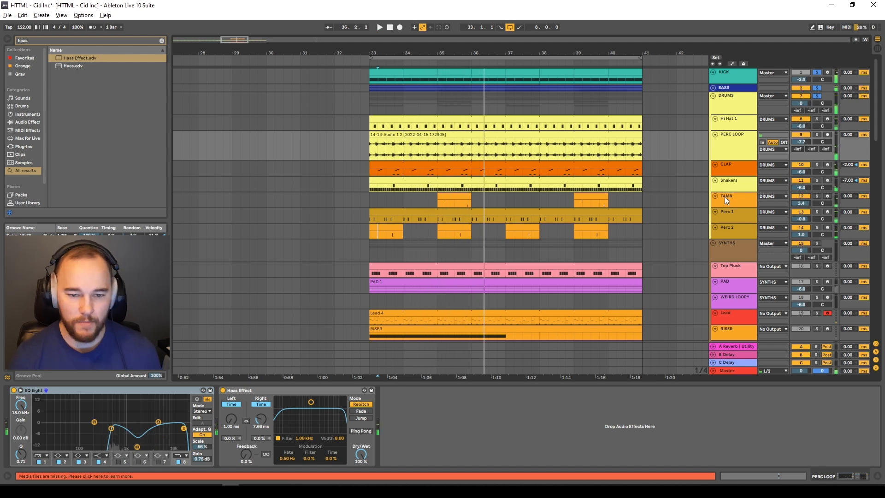
Play the kick, bass and drums together and lower Perc 1's volume to -5.5 dB.
{"action": "left_click", "coordinate": [734, 199]}
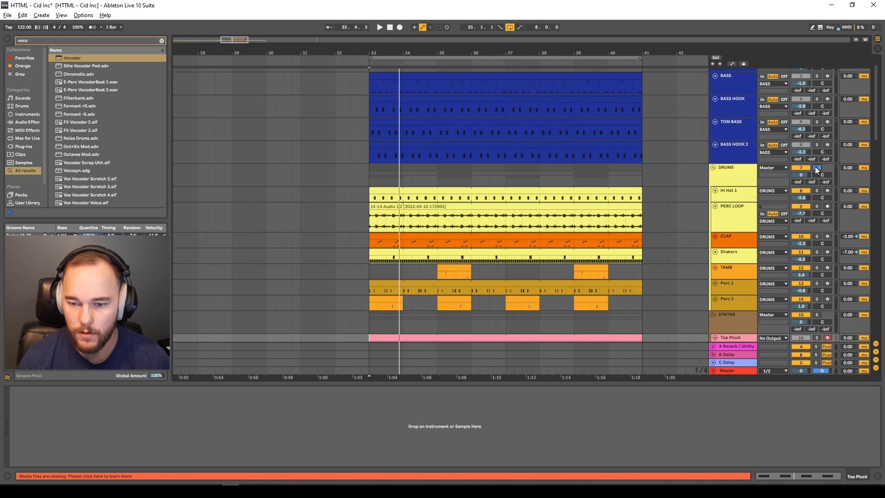
{"action": "scroll", "coordinate": [737, 211], "scroll_direction": "down", "scroll_amount": 2}
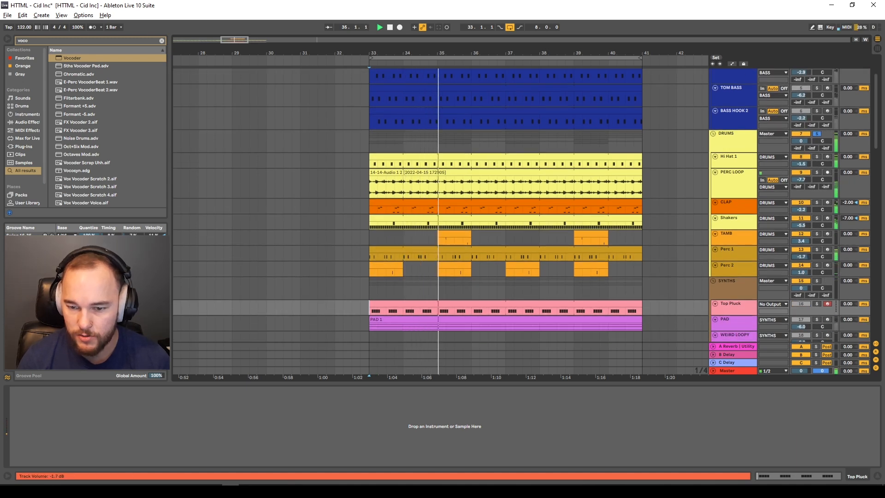
{"action": "left_click_drag", "start_coordinate": [802, 256], "coordinate": [803, 212]}
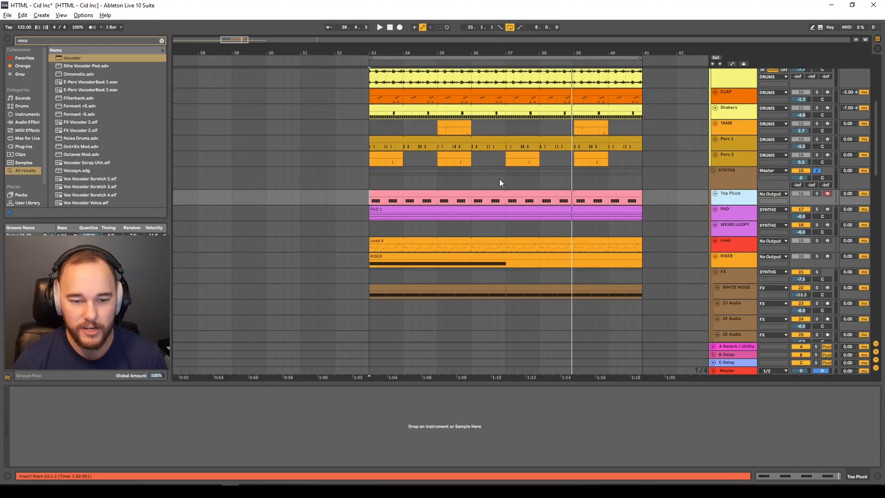
View the notes of the Top Pluck clip and show the devices of the BASS track inside the BASS group.
{"action": "double_click", "coordinate": [490, 195]}
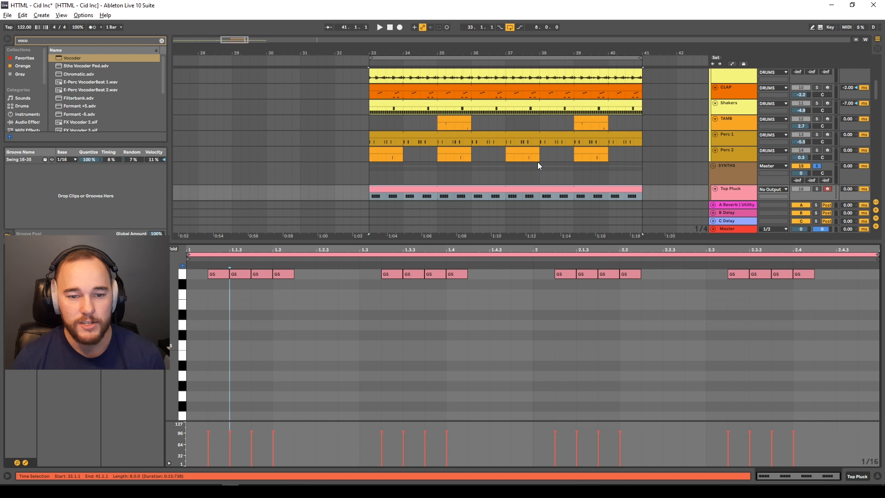
{"action": "scroll", "coordinate": [540, 166], "scroll_direction": "up", "scroll_amount": 5}
{"action": "scroll", "coordinate": [698, 123], "scroll_direction": "up", "scroll_amount": 3}
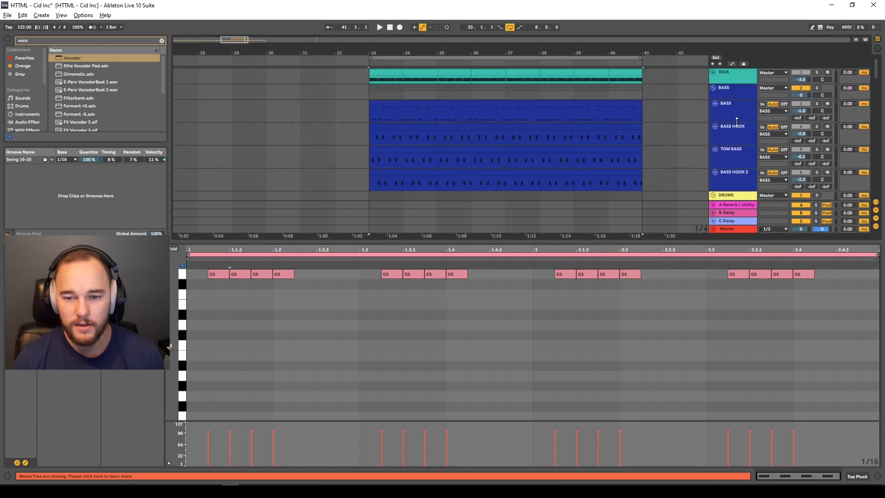
{"action": "left_click", "coordinate": [736, 115]}
{"action": "scroll", "coordinate": [599, 163], "scroll_direction": "down", "scroll_amount": 9}
{"action": "scroll", "coordinate": [581, 180], "scroll_direction": "up", "scroll_amount": 5}
{"action": "scroll", "coordinate": [584, 181], "scroll_direction": "up", "scroll_amount": 2}
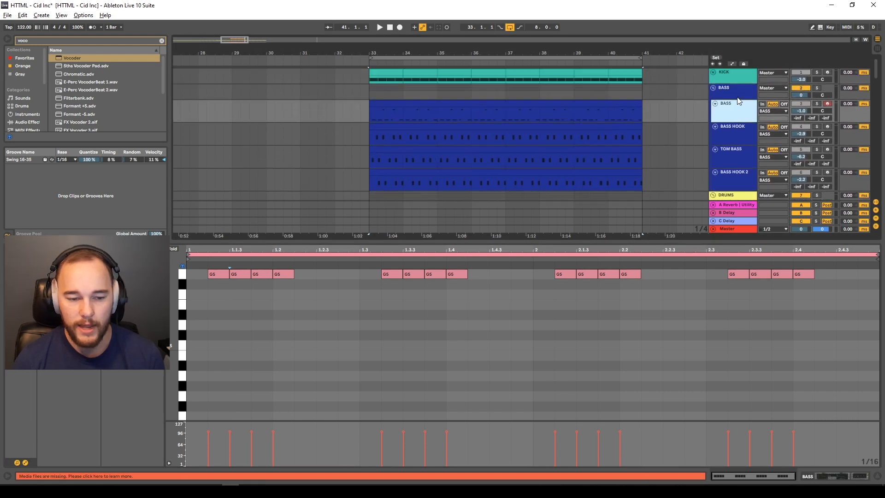
{"action": "double_click", "coordinate": [740, 104]}
Copy the Wavetable instrument from the BASS track onto the Top Pluck track.
{"action": "scroll", "coordinate": [429, 159], "scroll_direction": "down", "scroll_amount": 10}
{"action": "scroll", "coordinate": [417, 169], "scroll_direction": "up", "scroll_amount": 5}
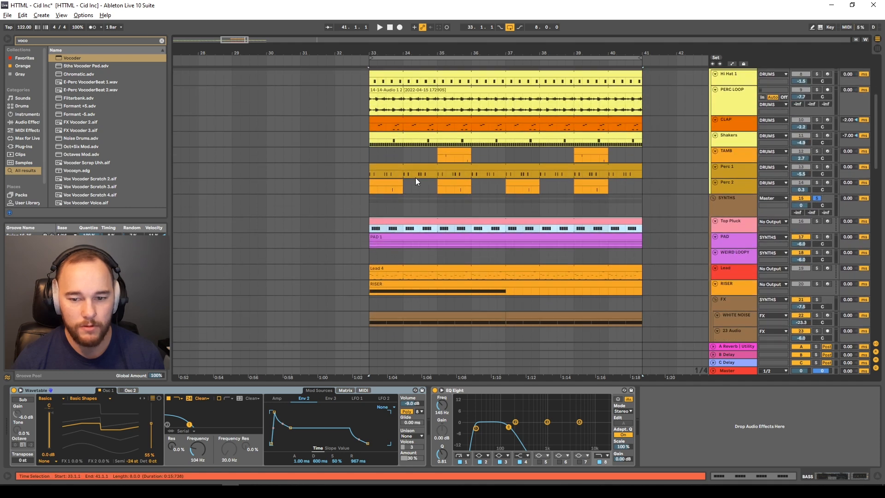
{"action": "left_click", "coordinate": [65, 395]}
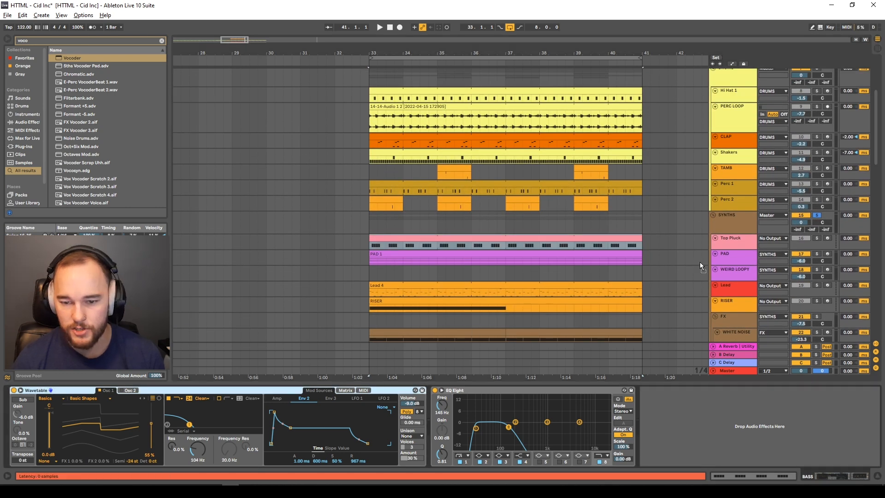
{"action": "left_click", "coordinate": [732, 247]}
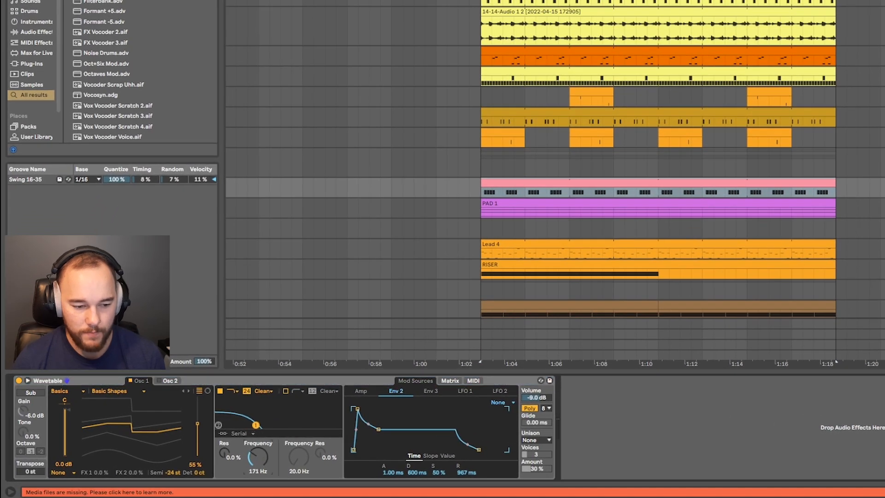
Review LFO 1's modulation of oscillator position and filter frequency in Wavetable's matrix and show LFO 1's settings.
{"action": "left_click", "coordinate": [447, 380]}
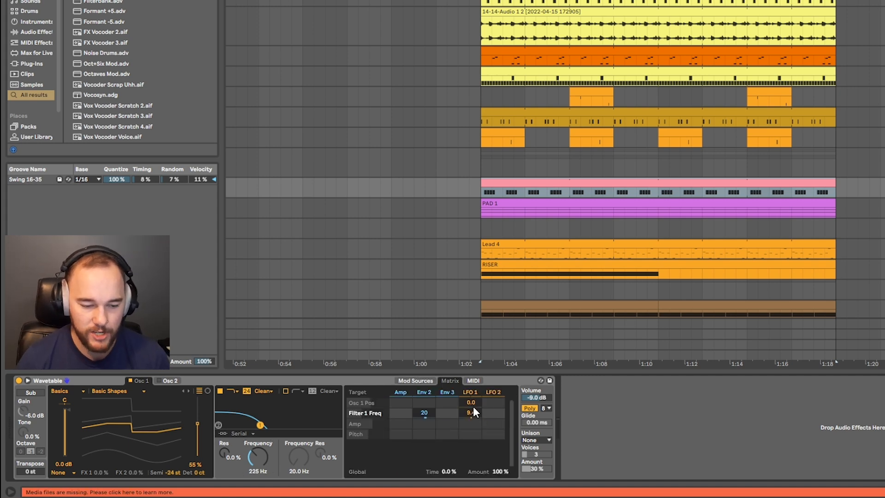
{"action": "left_click", "coordinate": [473, 404]}
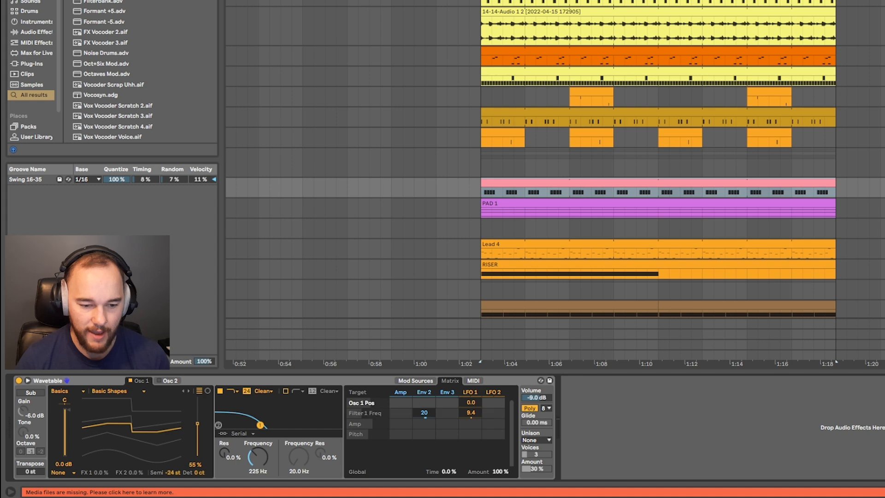
{"action": "left_click", "coordinate": [474, 391]}
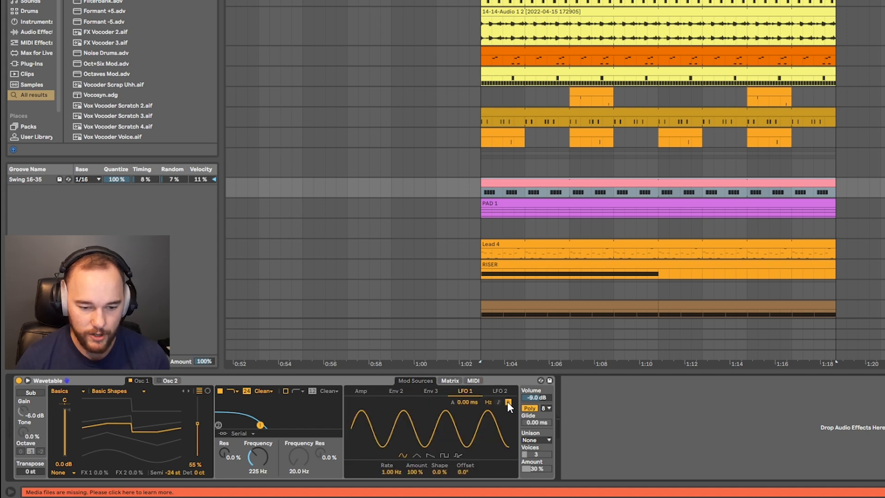
During playback, set Wavetable's LFO 1 to a 0.40 Hz rate and 46% amount, and filter 1's frequency to 280 Hz.
{"action": "key", "text": "space"}
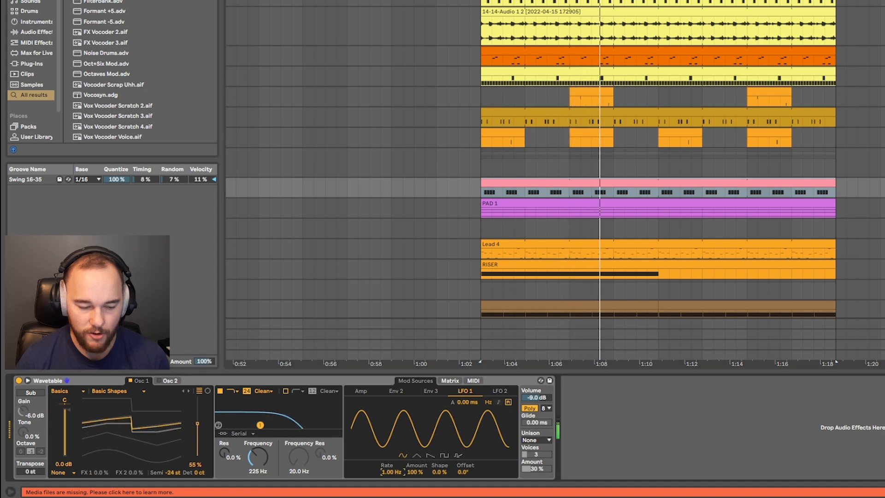
{"action": "left_click_drag", "start_coordinate": [391, 472], "coordinate": [391, 486]}
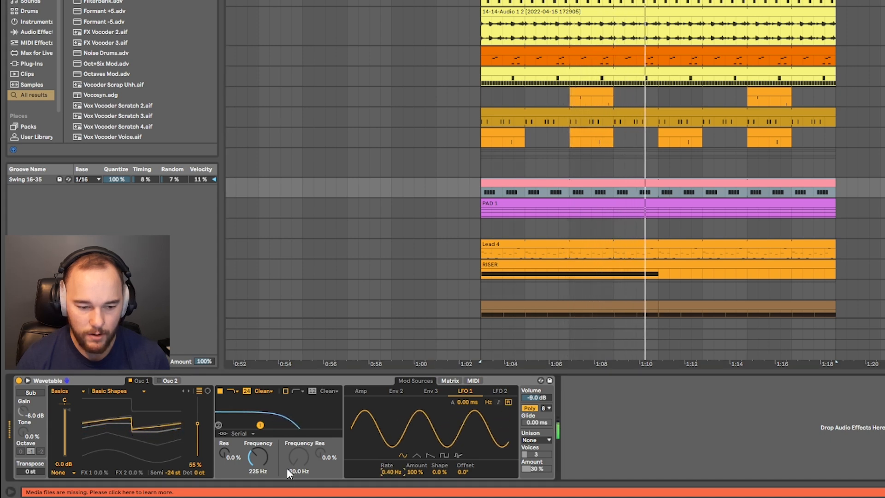
{"action": "left_click_drag", "start_coordinate": [413, 472], "coordinate": [412, 495]}
{"action": "left_click_drag", "start_coordinate": [256, 466], "coordinate": [257, 470]}
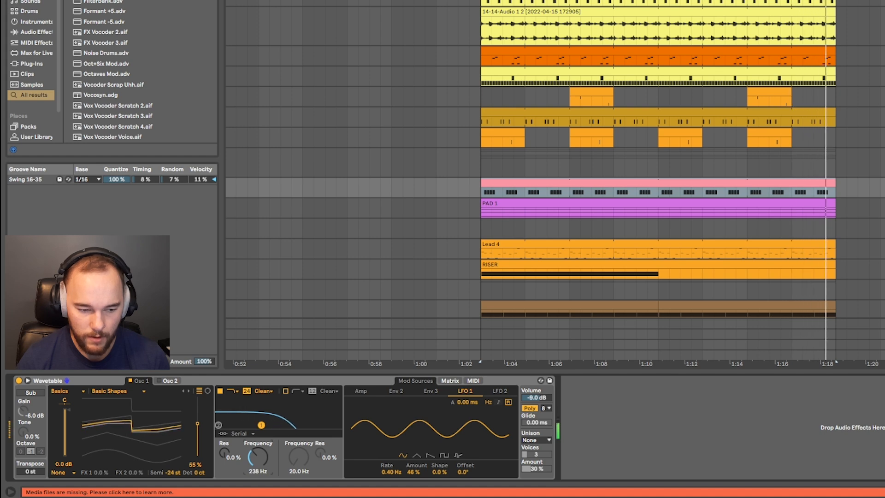
Set Wavetable's unison mode to Classic with an amount of 11%.
{"action": "left_click", "coordinate": [543, 440]}
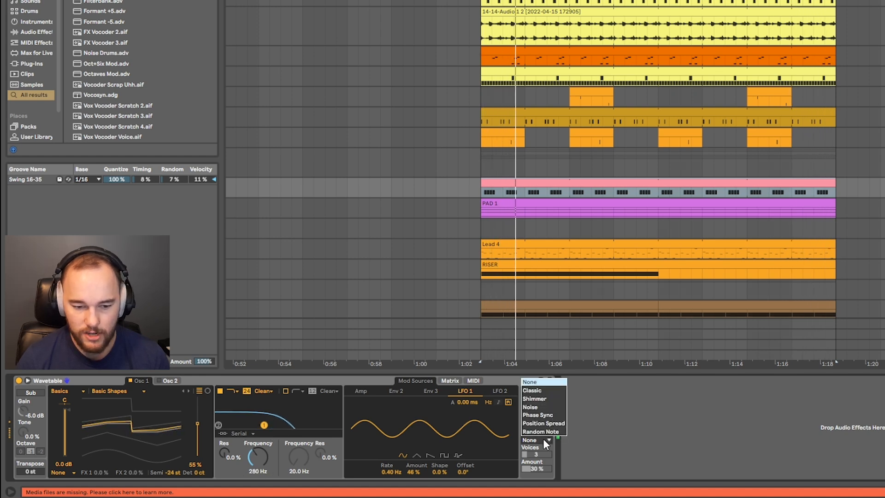
{"action": "left_click", "coordinate": [543, 391]}
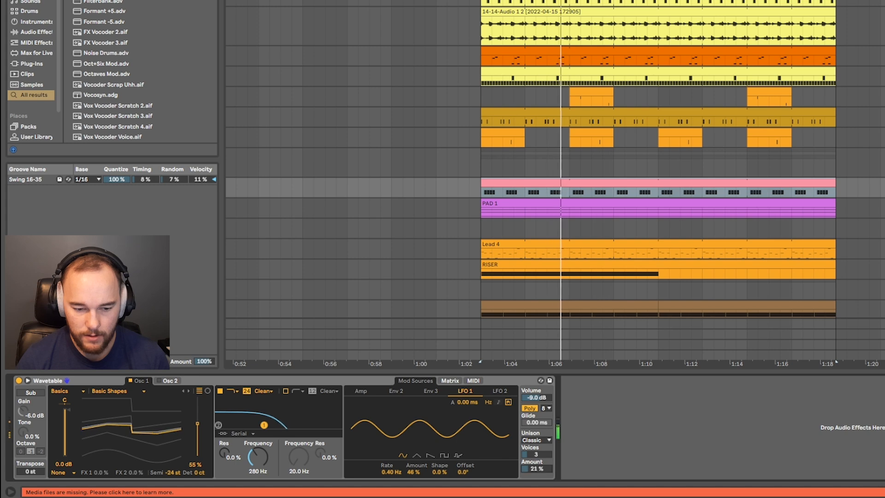
{"action": "mouse_move", "coordinate": [536, 468]}
{"action": "left_mouse_down"}
{"action": "mouse_move", "coordinate": [536, 481]}
{"action": "mouse_move", "coordinate": [536, 468]}
{"action": "left_mouse_up"}
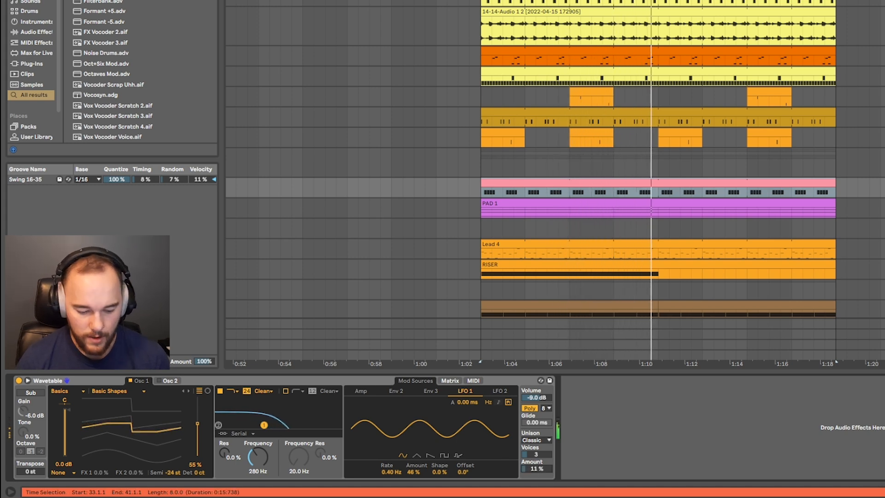
Add a Delay after Wavetable, unlink its channels and set the right time to 5, feedback to 26% and dry/wet to 30%.
{"action": "scroll", "coordinate": [139, 69], "scroll_direction": "up", "scroll_amount": 8}
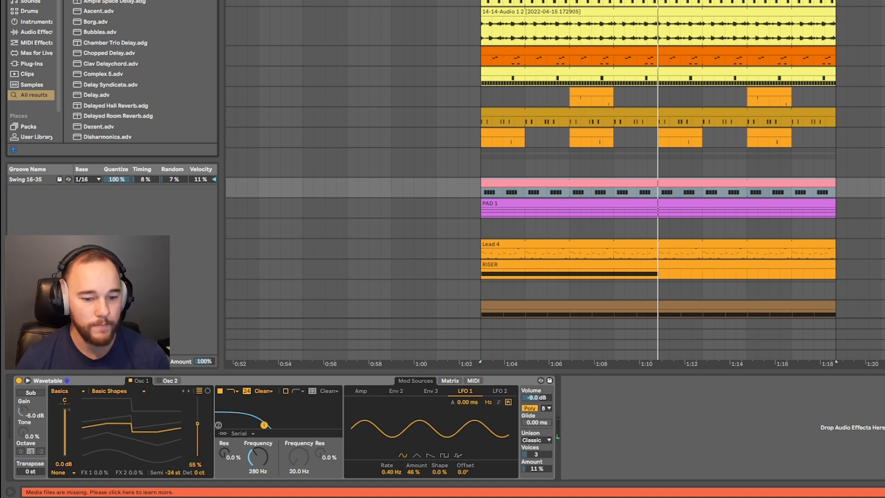
{"action": "left_click_drag", "start_coordinate": [664, 474], "coordinate": [696, 415]}
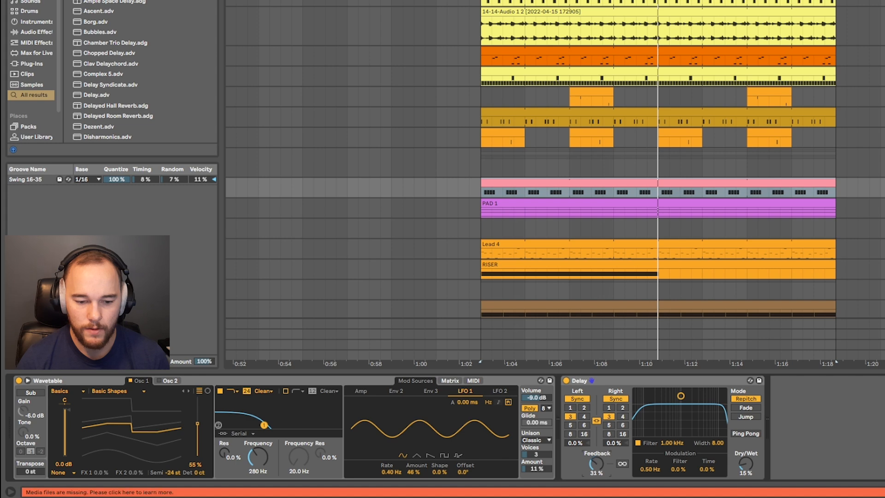
{"action": "left_click_drag", "start_coordinate": [746, 467], "coordinate": [746, 463]}
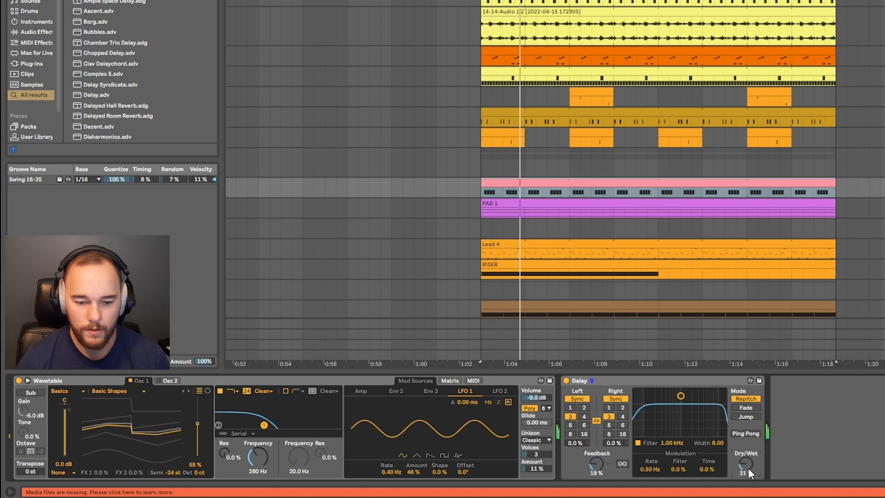
{"action": "left_click", "coordinate": [597, 423]}
{"action": "left_click", "coordinate": [609, 425]}
{"action": "left_click_drag", "start_coordinate": [597, 464], "coordinate": [597, 461]}
{"action": "left_click_drag", "start_coordinate": [744, 472], "coordinate": [751, 473]}
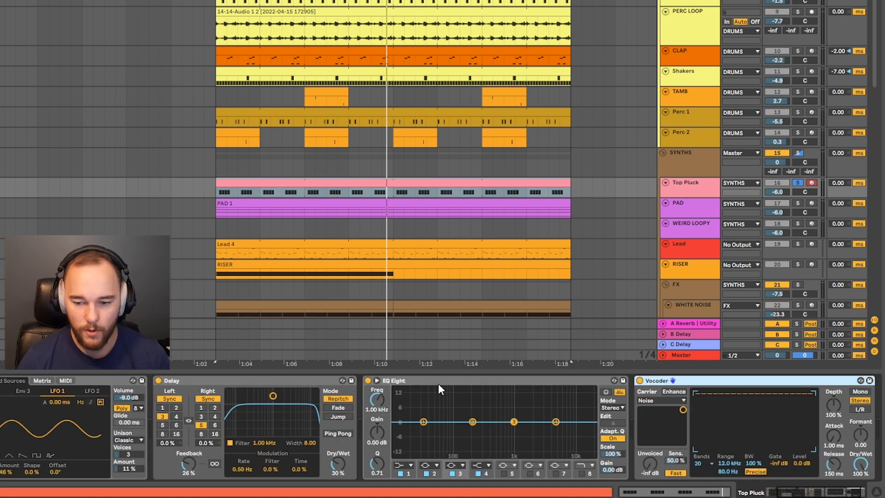
Move EQ Eight behind the Vocoder, set the Vocoder's carrier to Pitch Tracking and play the pluck.
{"action": "left_click_drag", "start_coordinate": [438, 383], "coordinate": [873, 408]}
{"action": "left_click_drag", "start_coordinate": [641, 452], "coordinate": [645, 447]}
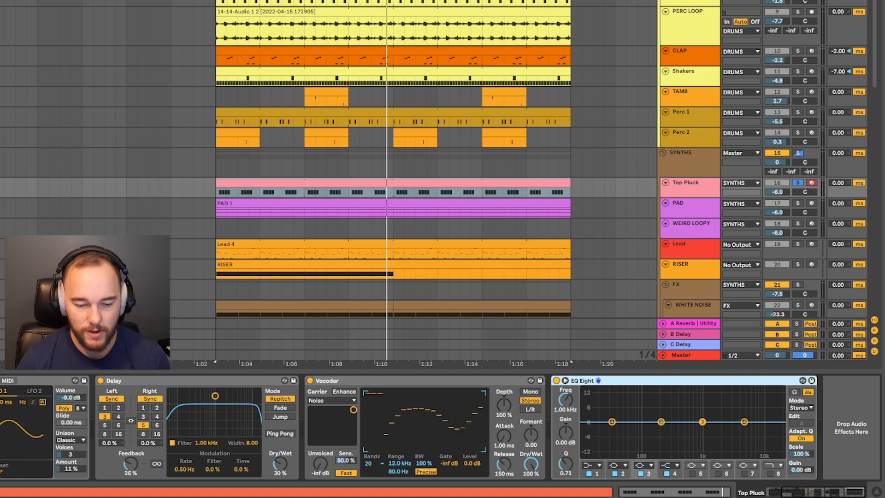
{"action": "left_click", "coordinate": [332, 400]}
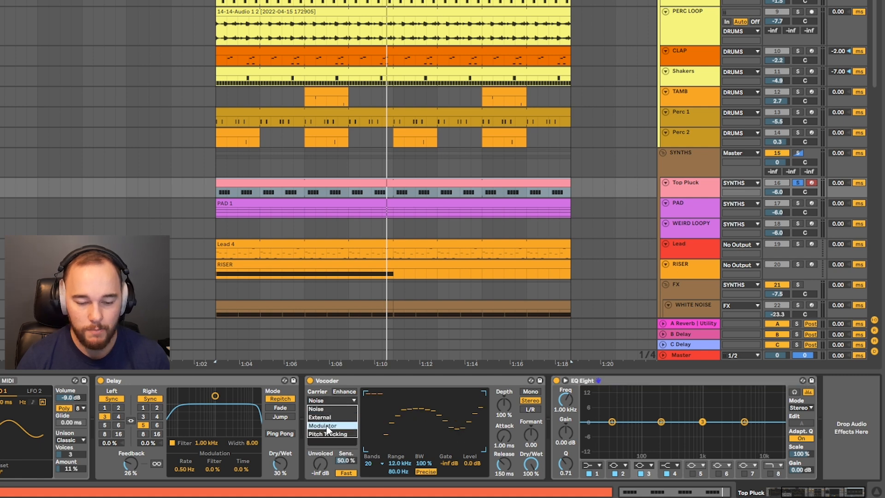
{"action": "key", "text": "space"}
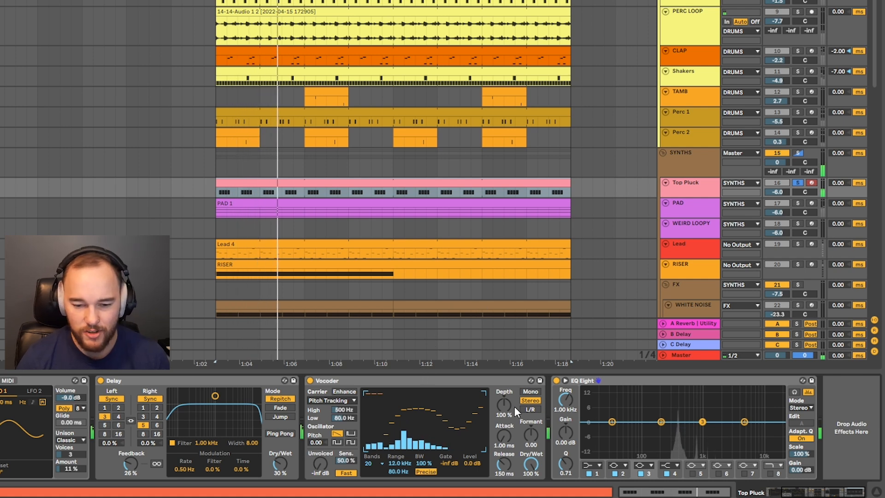
Set the Vocoder's depth to 200%, formant to 4.00, release to 67.3 ms and dry/wet to 51.5%.
{"action": "left_click_drag", "start_coordinate": [514, 406], "coordinate": [514, 385]}
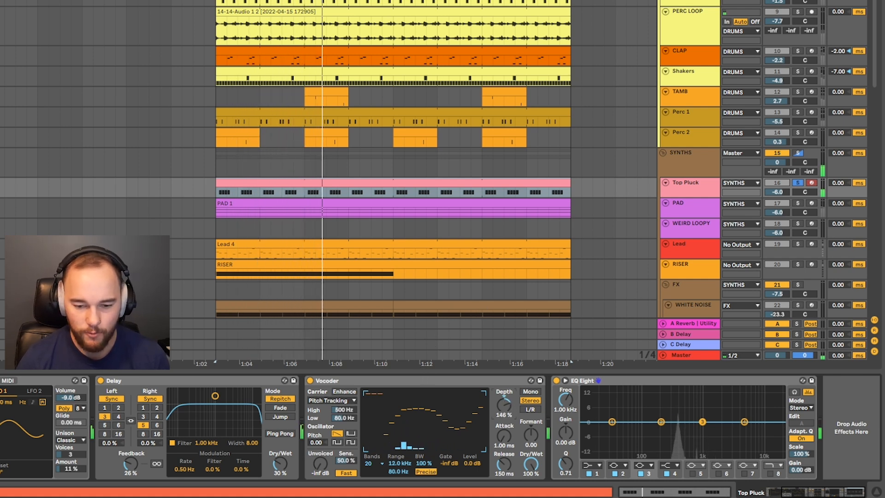
{"action": "left_click_drag", "start_coordinate": [531, 434], "coordinate": [531, 425]}
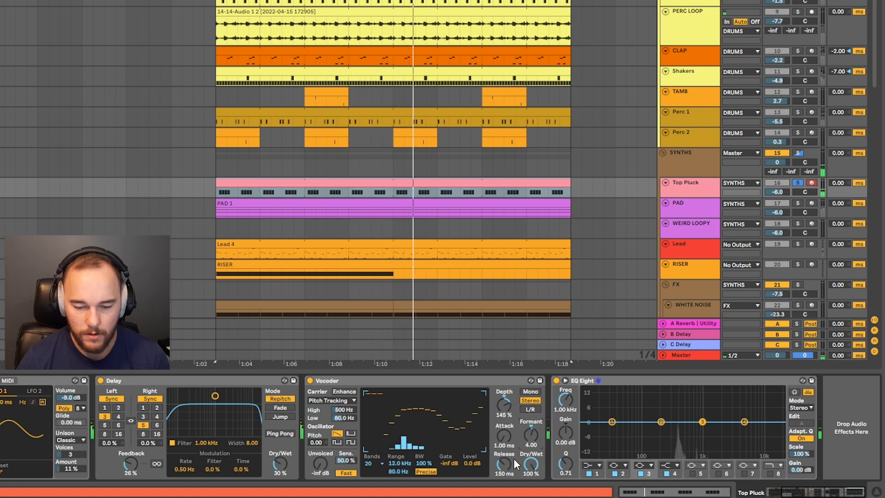
{"action": "left_click_drag", "start_coordinate": [504, 465], "coordinate": [503, 472]}
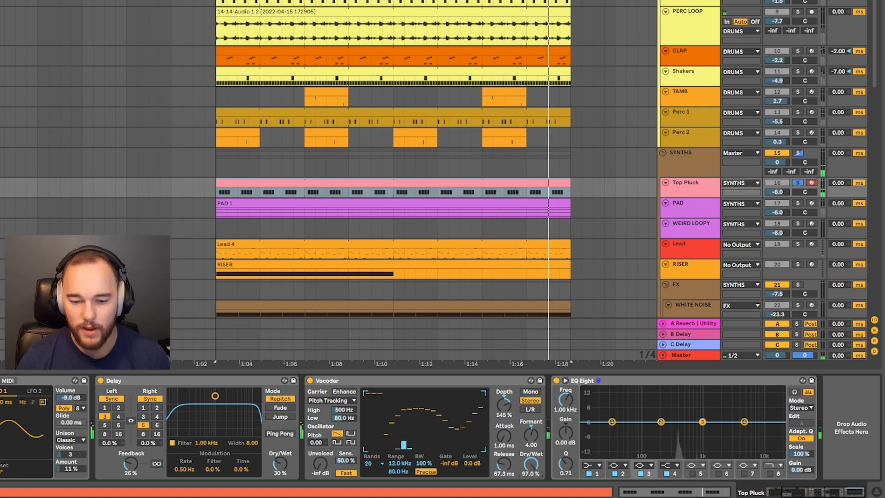
{"action": "left_click_drag", "start_coordinate": [531, 464], "coordinate": [531, 469]}
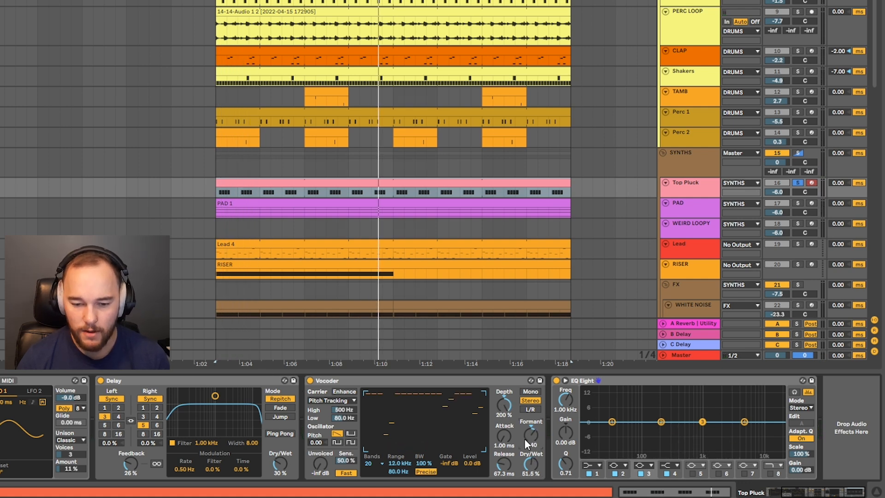
Set the Vocoder's formant to 27.6 and try dry/wet at 67.5% and 37% during playback.
{"action": "key", "text": "space"}
{"action": "left_click_drag", "start_coordinate": [525, 439], "coordinate": [525, 425]}
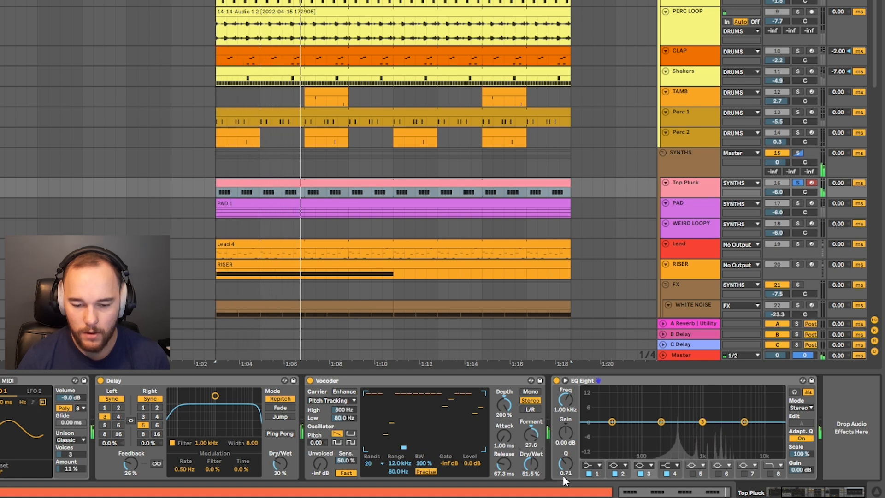
{"action": "left_click_drag", "start_coordinate": [531, 465], "coordinate": [532, 436]}
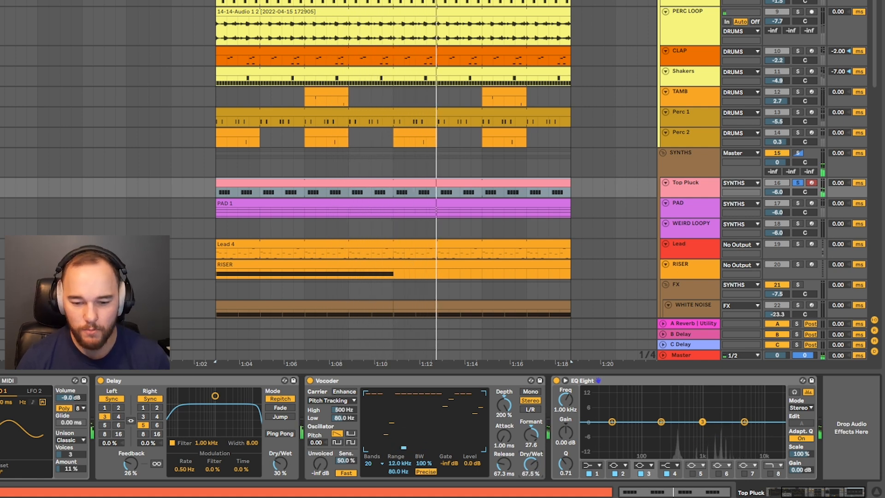
{"action": "left_click_drag", "start_coordinate": [532, 465], "coordinate": [531, 496]}
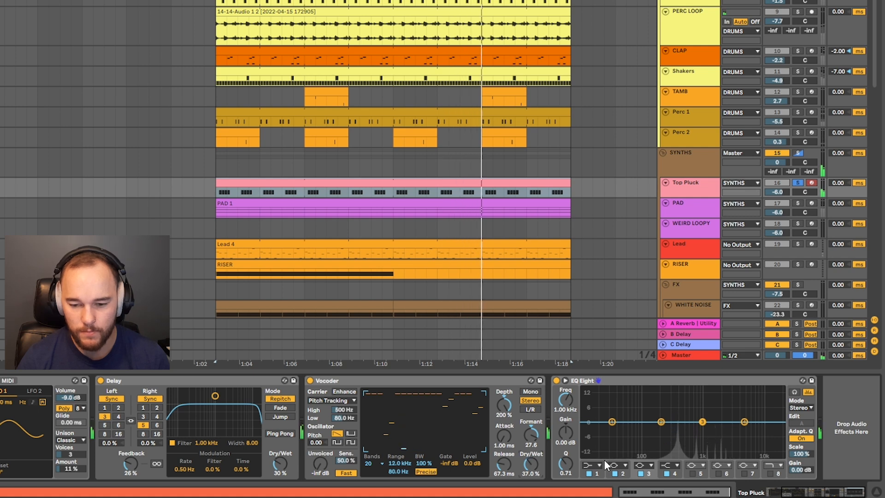
Cut Top Pluck's lows in EQ Eight with a low cut on band 1 and band 2 at 391 Hz and -9.79 dB.
{"action": "left_click_drag", "start_coordinate": [662, 423], "coordinate": [676, 440]}
{"action": "left_click_drag", "start_coordinate": [612, 422], "coordinate": [655, 457]}
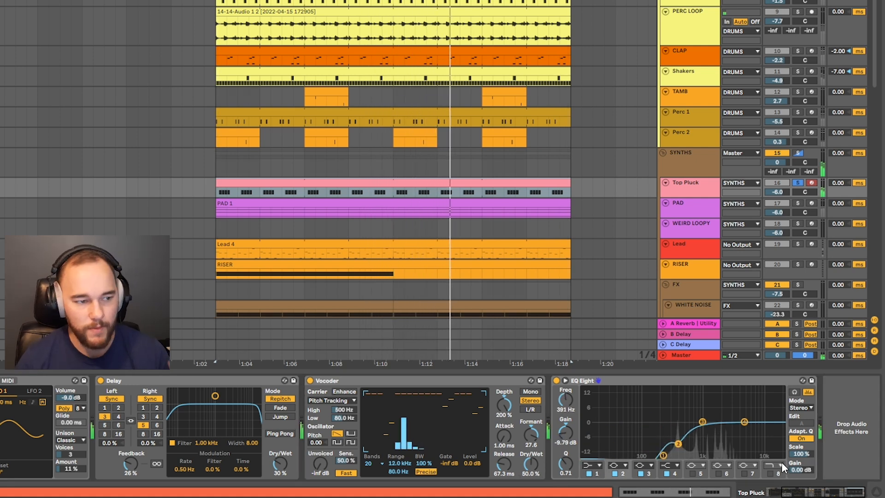
{"action": "left_click_drag", "start_coordinate": [679, 321], "coordinate": [650, 424]}
{"action": "left_click_drag", "start_coordinate": [776, 436], "coordinate": [776, 421]}
{"action": "mouse_move", "coordinate": [804, 436]}
{"action": "left_mouse_down"}
{"action": "mouse_move", "coordinate": [804, 449]}
{"action": "mouse_move", "coordinate": [776, 422]}
{"action": "mouse_move", "coordinate": [804, 429]}
{"action": "left_mouse_up"}
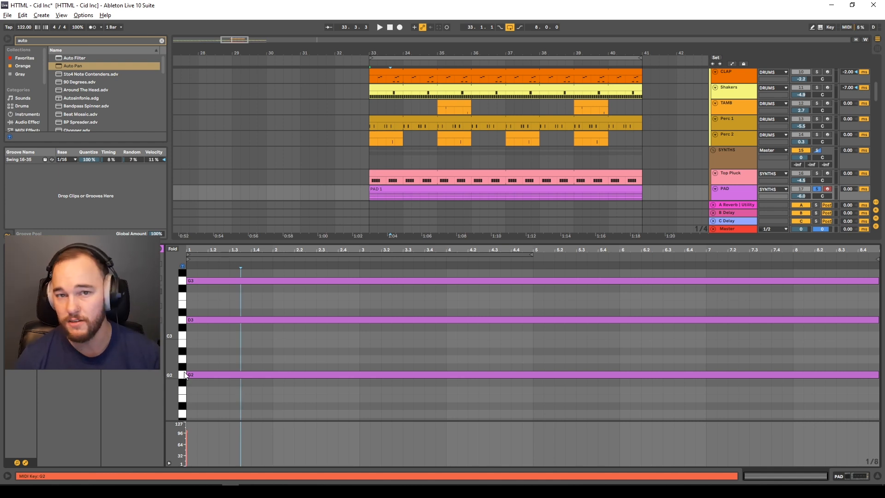
Audition the G2, G3 and D3 notes of the PAD clip in the piano roll.
{"action": "left_click", "coordinate": [184, 379]}
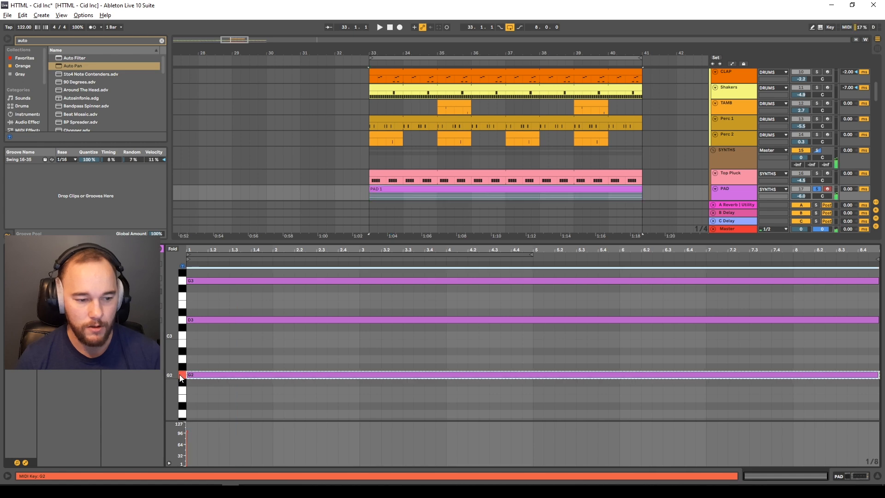
{"action": "left_click", "coordinate": [183, 282]}
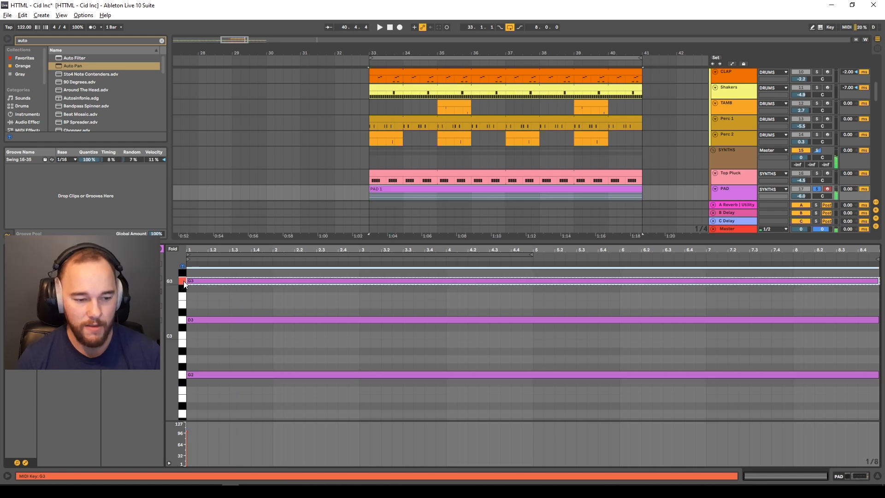
{"action": "left_click", "coordinate": [183, 322]}
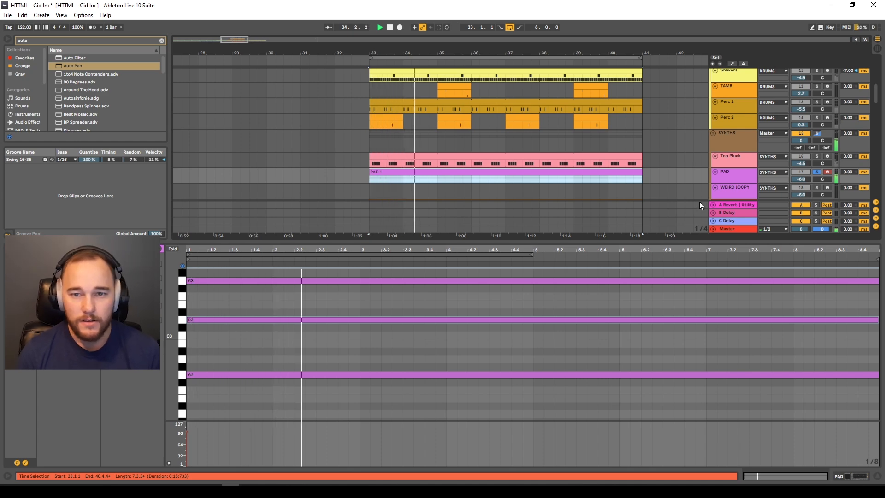
Add Reverb to the PAD track with dry/wet at 21%, decay time 3.79 s and the input low cut enabled around 2.77 kHz.
{"action": "left_click", "coordinate": [740, 175]}
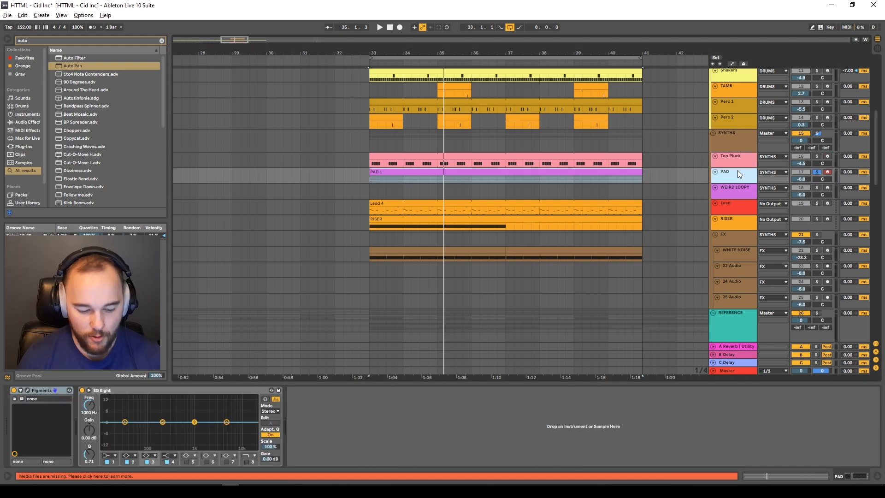
{"action": "key", "text": "ctrl+f"}
{"action": "type", "text": "rev"}
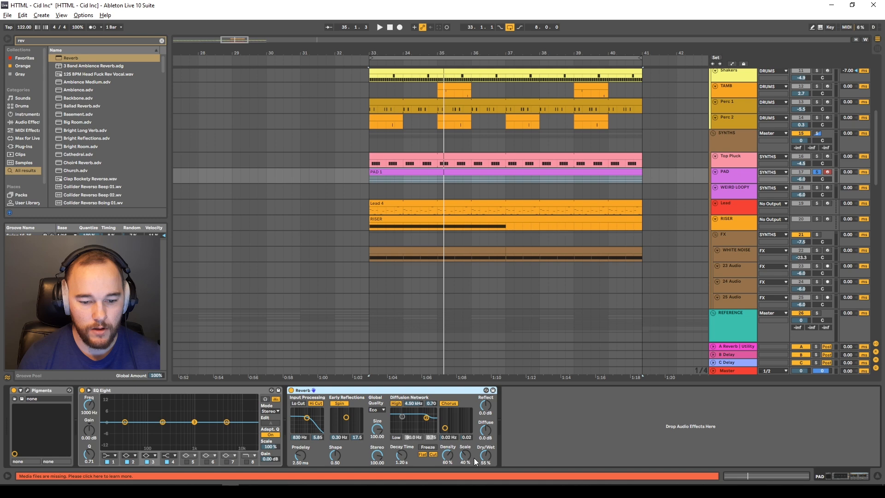
{"action": "left_click_drag", "start_coordinate": [474, 458], "coordinate": [474, 479]}
{"action": "key", "text": "space"}
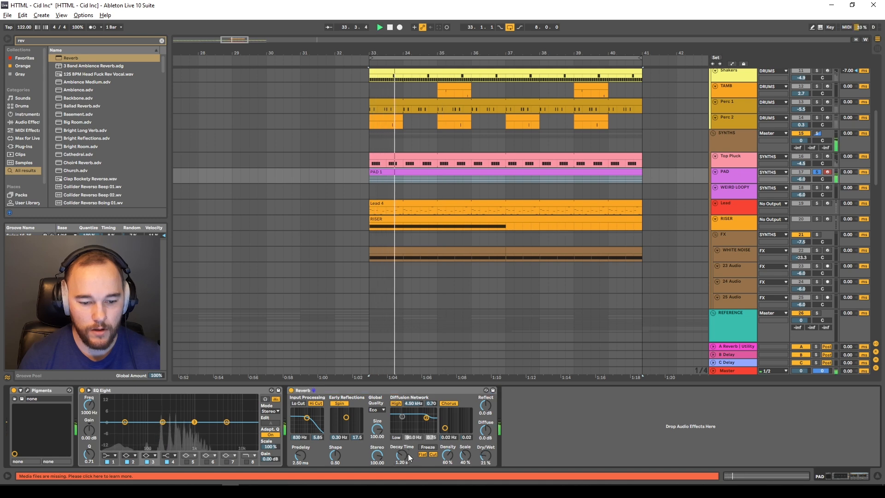
{"action": "left_click_drag", "start_coordinate": [401, 455], "coordinate": [401, 428]}
{"action": "left_click", "coordinate": [298, 403]}
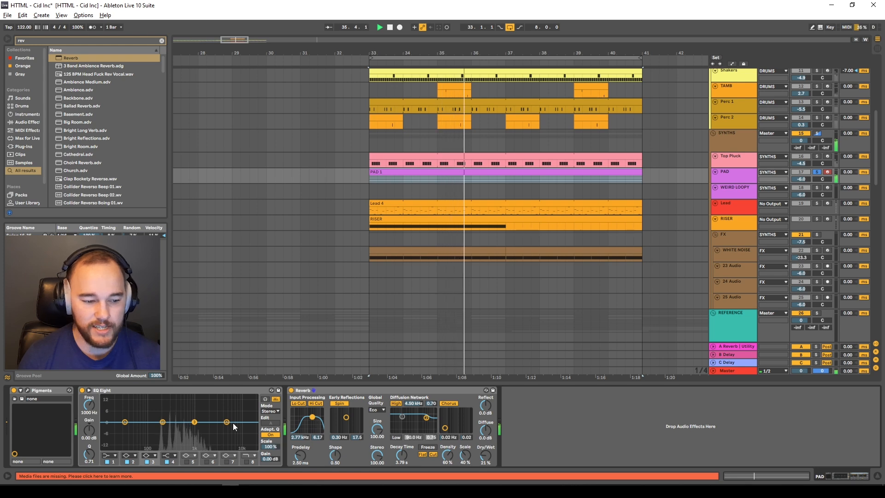
Dip PAD's EQ Eight band 2 to -4.59 dB at 190 Hz and open the track's Pigments window.
{"action": "left_click_drag", "start_coordinate": [162, 422], "coordinate": [162, 426]}
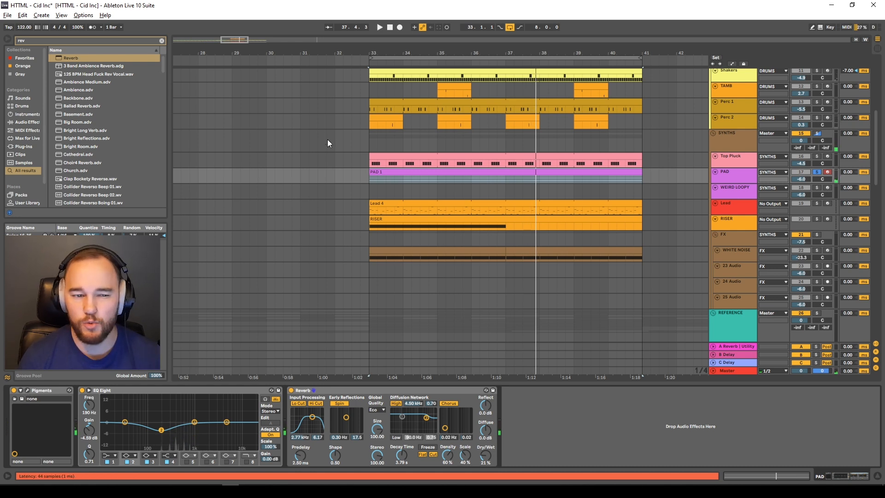
{"action": "left_click", "coordinate": [29, 390]}
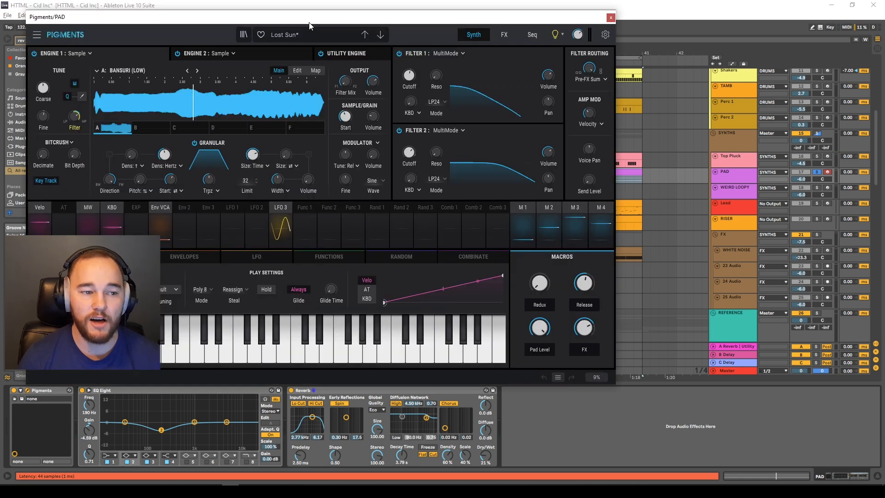
{"action": "left_click_drag", "start_coordinate": [309, 25], "coordinate": [383, 61]}
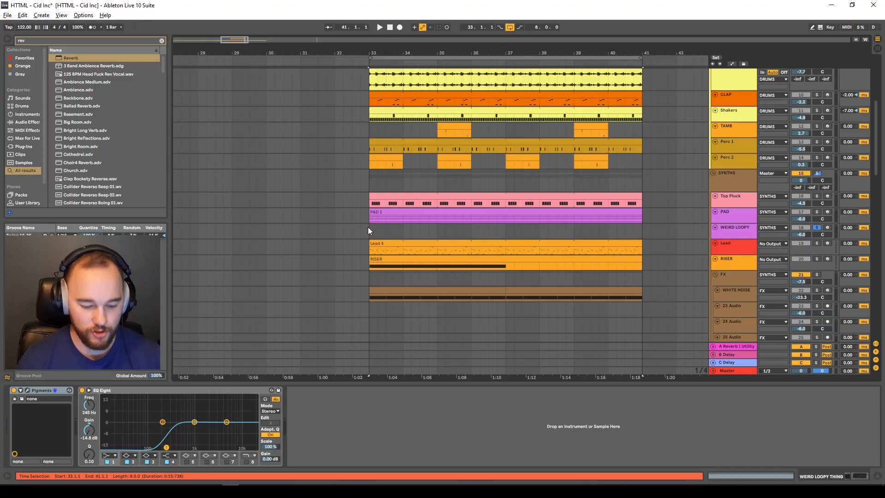
Insert an eight-bar MIDI clip on the WEIRD LOOPY track from bar 33, with sustained G2 and G3 notes.
{"action": "left_click", "coordinate": [372, 229]}
{"action": "key", "text": "ctrl+shift+m"}
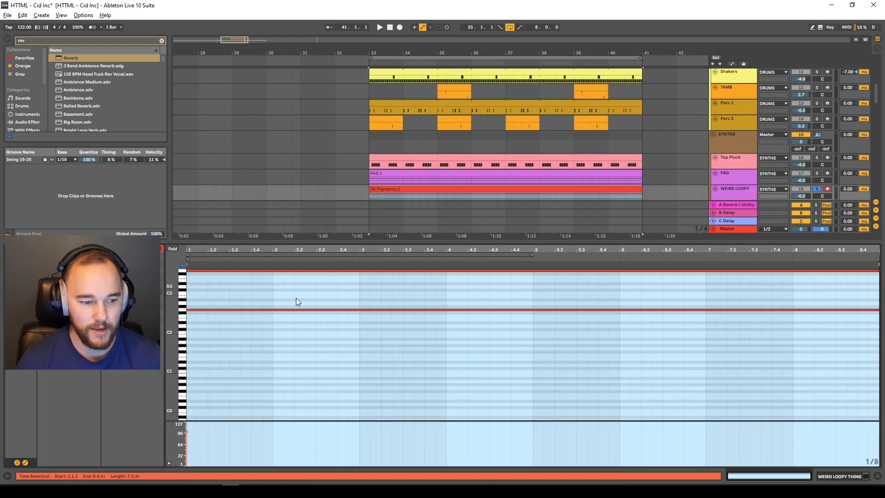
{"action": "scroll", "coordinate": [216, 303], "scroll_direction": "up", "scroll_amount": 4}
{"action": "scroll", "coordinate": [217, 303], "scroll_direction": "up", "scroll_amount": 2}
{"action": "scroll", "coordinate": [216, 301], "scroll_direction": "down", "scroll_amount": 2}
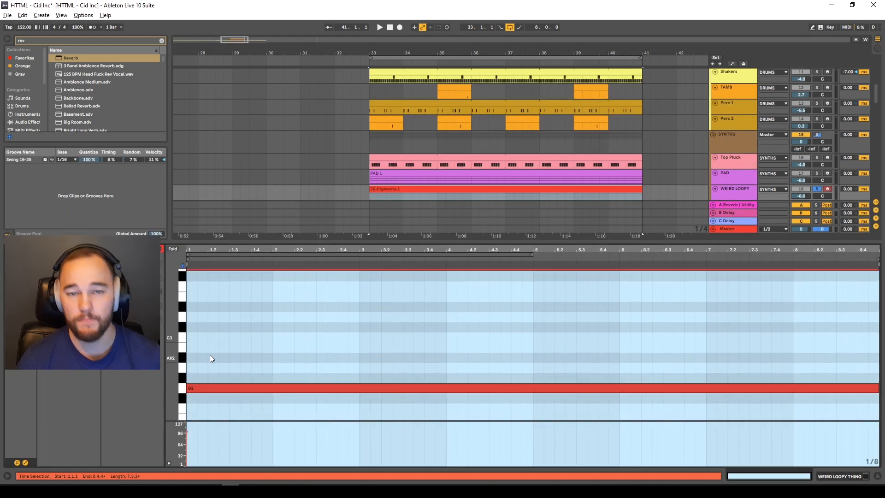
{"action": "scroll", "coordinate": [211, 359], "scroll_direction": "up", "scroll_amount": 2}
{"action": "scroll", "coordinate": [623, 152], "scroll_direction": "down", "scroll_amount": 3}
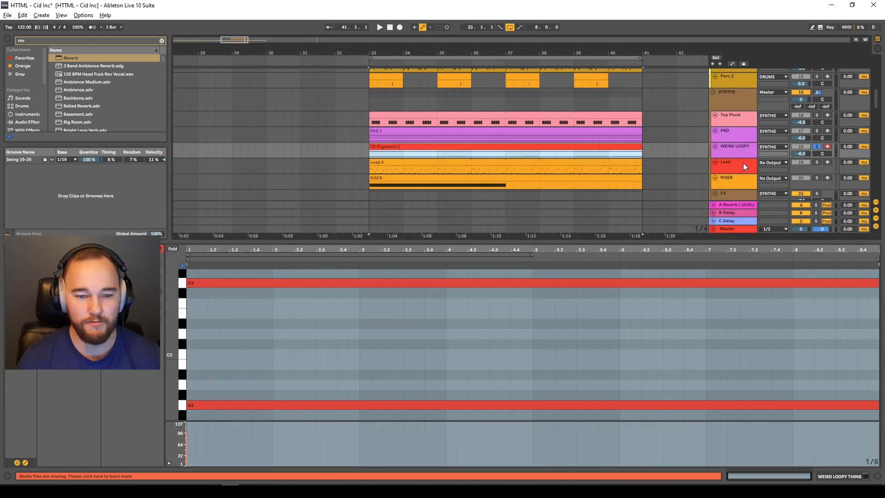
Open WEIRD LOOPY's Pigments instrument and examine the Function 3 and Function 2 modulation curves.
{"action": "key", "text": "shift+Tab"}
{"action": "left_click", "coordinate": [29, 390]}
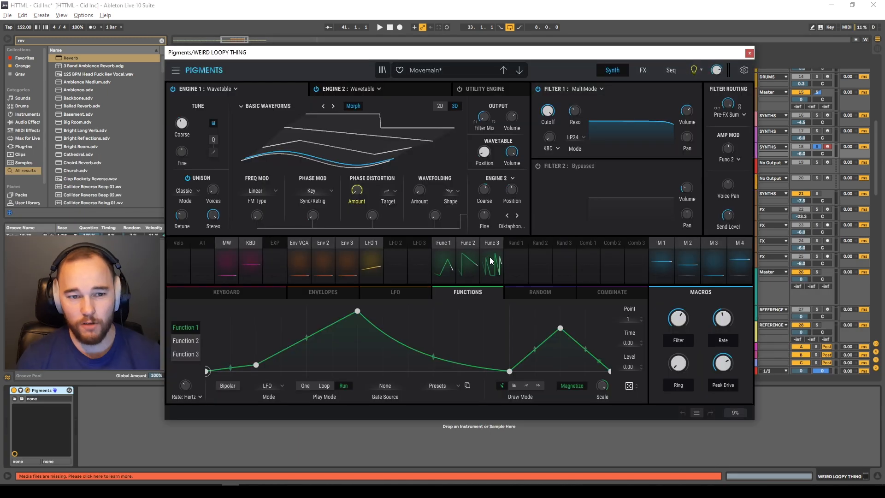
{"action": "left_click", "coordinate": [492, 261]}
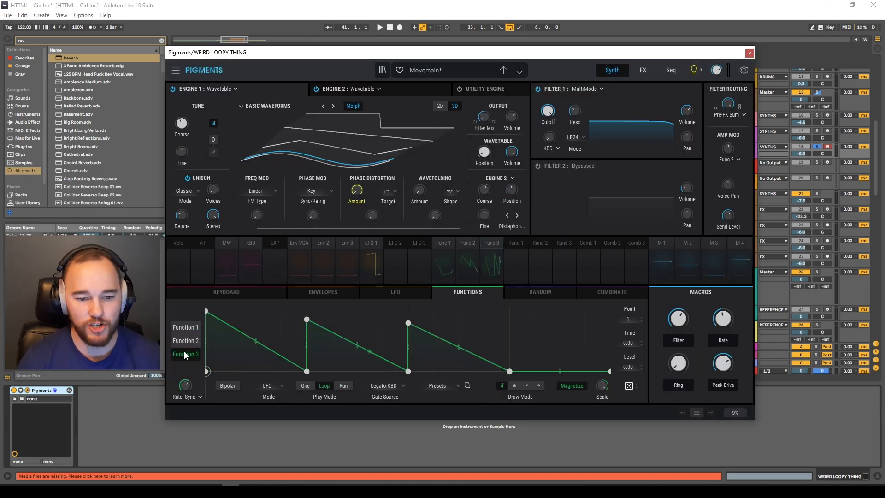
{"action": "left_click", "coordinate": [472, 267]}
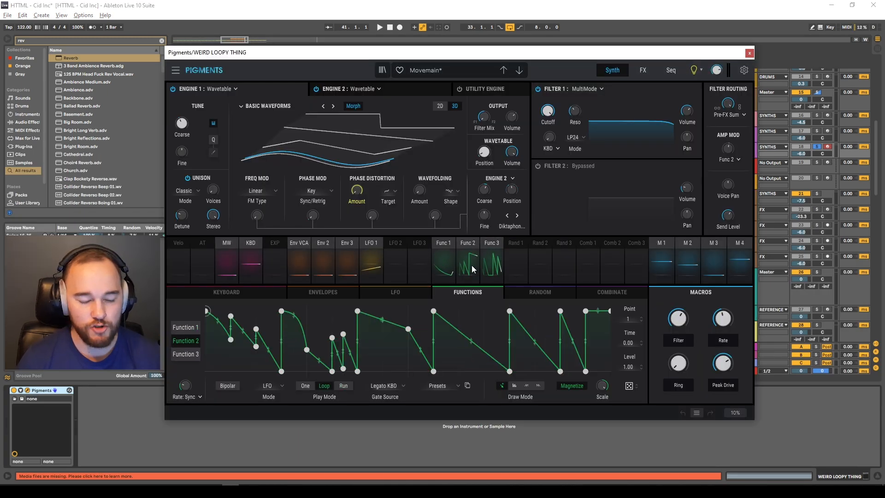
{"action": "left_click", "coordinate": [587, 311]}
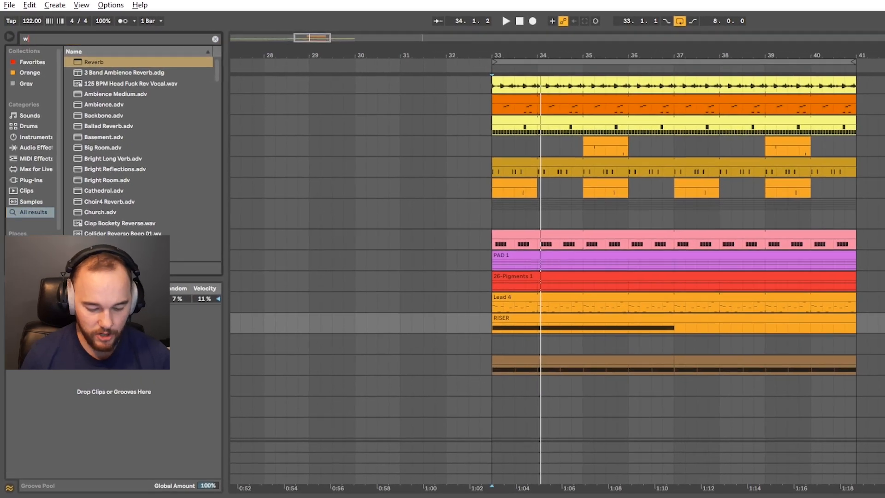
Load Wavetable onto the RISER track and set oscillator 1's wavetable position to 67%.
{"action": "key", "text": "ctrl+f"}
{"action": "type", "text": "wavet"}
{"action": "left_click_drag", "start_coordinate": [89, 63], "coordinate": [387, 374]}
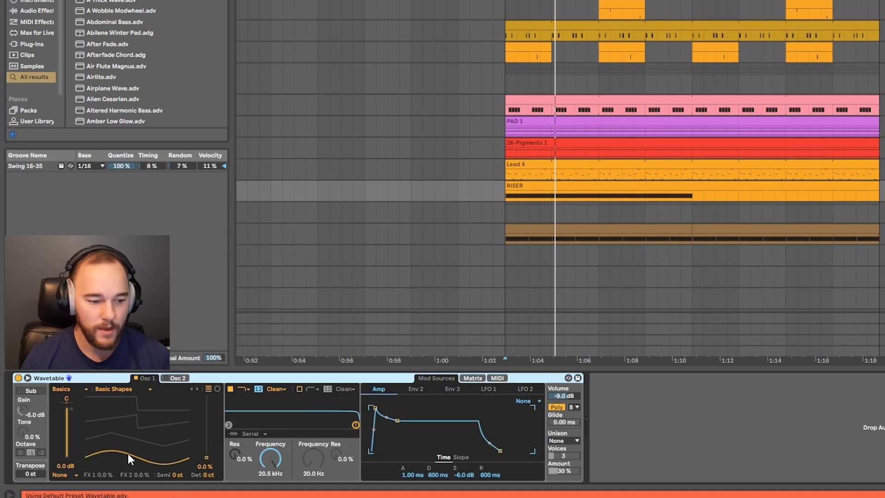
{"action": "left_click_drag", "start_coordinate": [129, 459], "coordinate": [129, 438]}
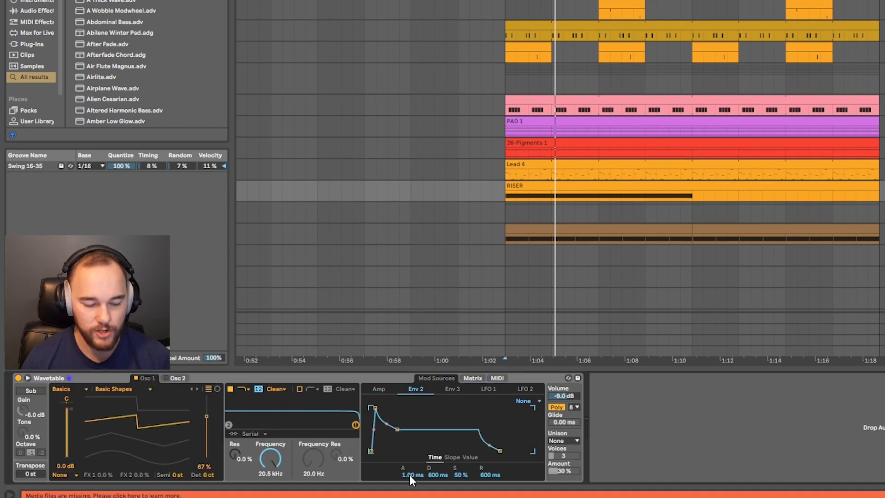
Set Wavetable's Env 2 to 7.75 s attack, 100% sustain and 113 ms release, and route it to Pitch at 24.
{"action": "left_click_drag", "start_coordinate": [410, 475], "coordinate": [410, 461]}
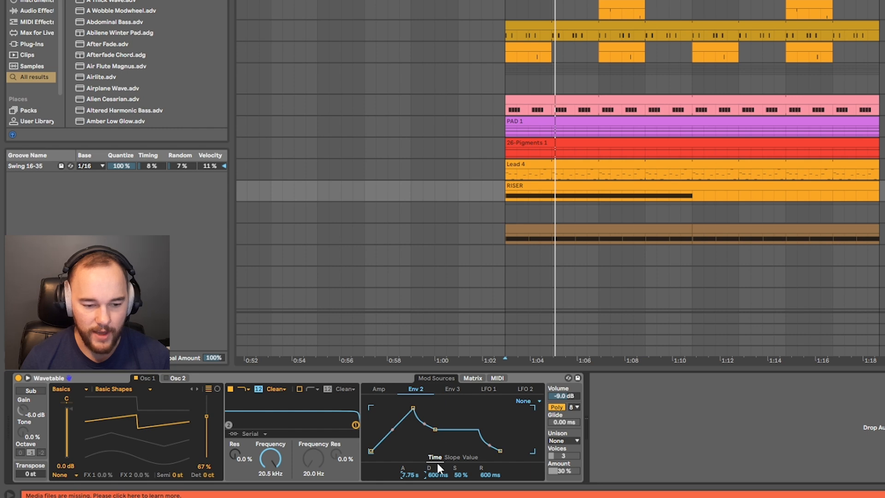
{"action": "left_click", "coordinate": [473, 378]}
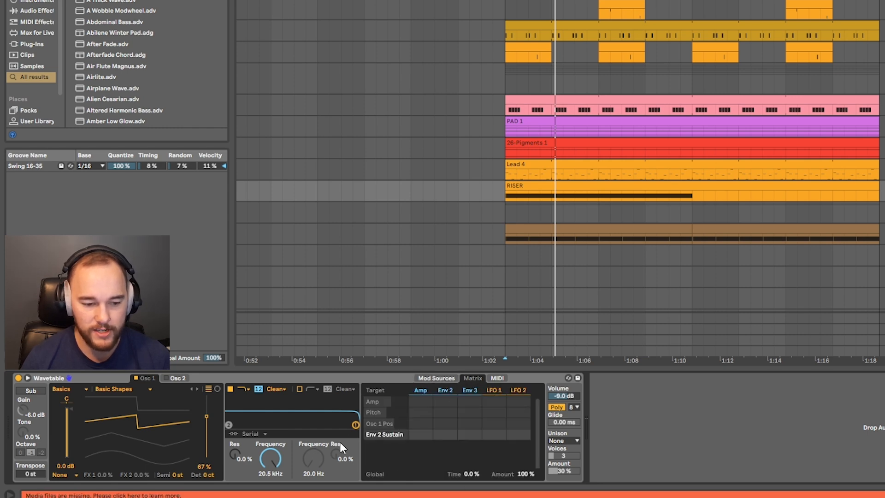
{"action": "left_click_drag", "start_coordinate": [438, 414], "coordinate": [438, 408]}
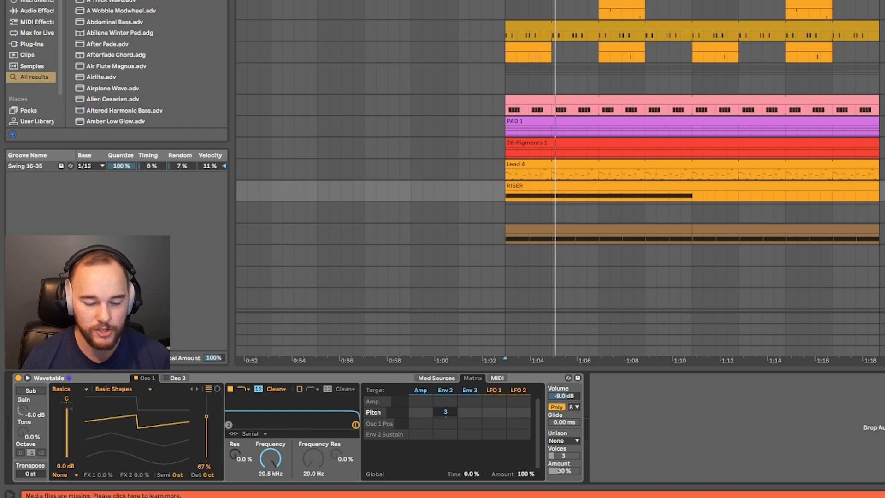
{"action": "type", "text": "24"}
{"action": "key", "text": "Return"}
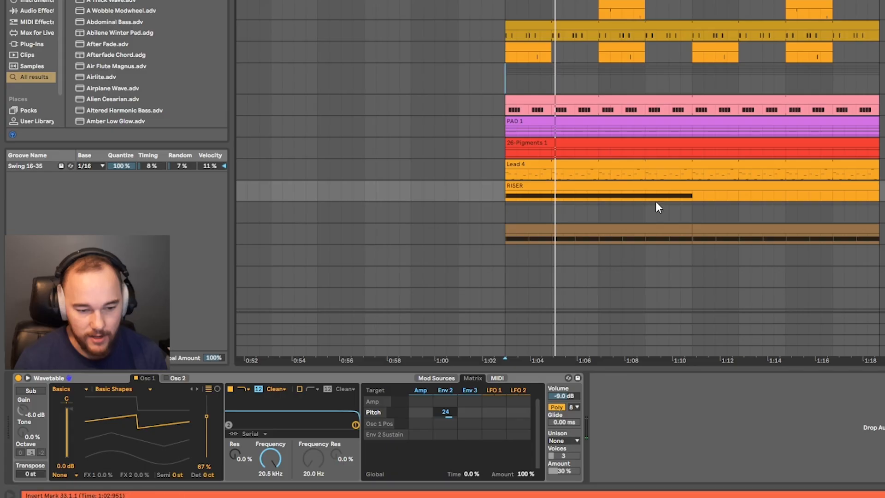
{"action": "left_click", "coordinate": [429, 390]}
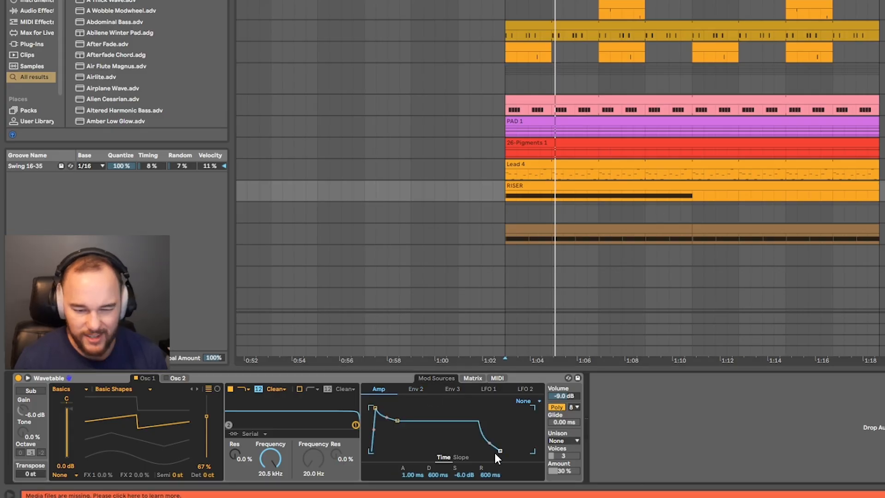
{"action": "left_click", "coordinate": [417, 389]}
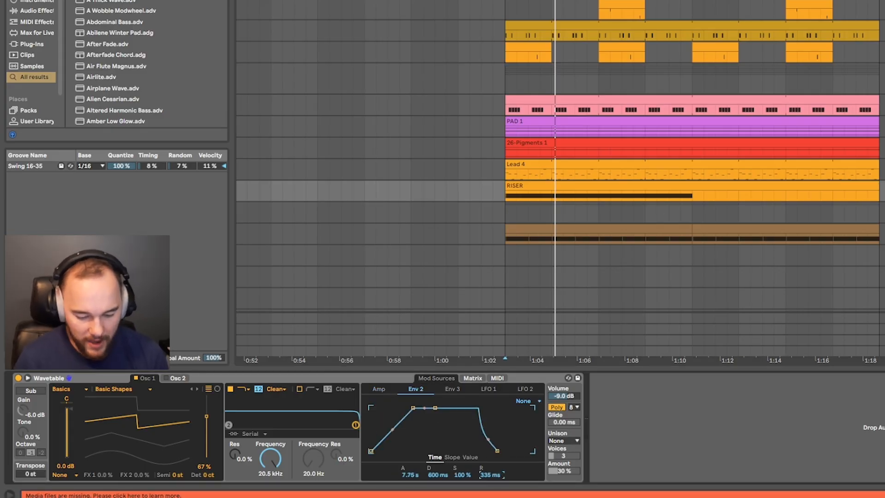
Add Delay with 35% feedback and 44% dry/wet plus Reverb with 4.98 s decay to RISER, and play the riser.
{"action": "key", "text": "ctrl+f"}
{"action": "type", "text": "delay"}
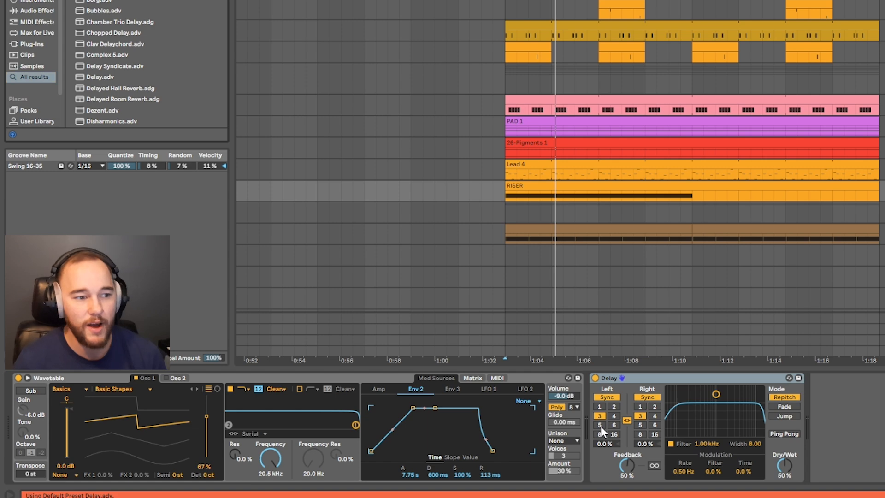
{"action": "key", "text": "ctrl+f"}
{"action": "type", "text": "rever"}
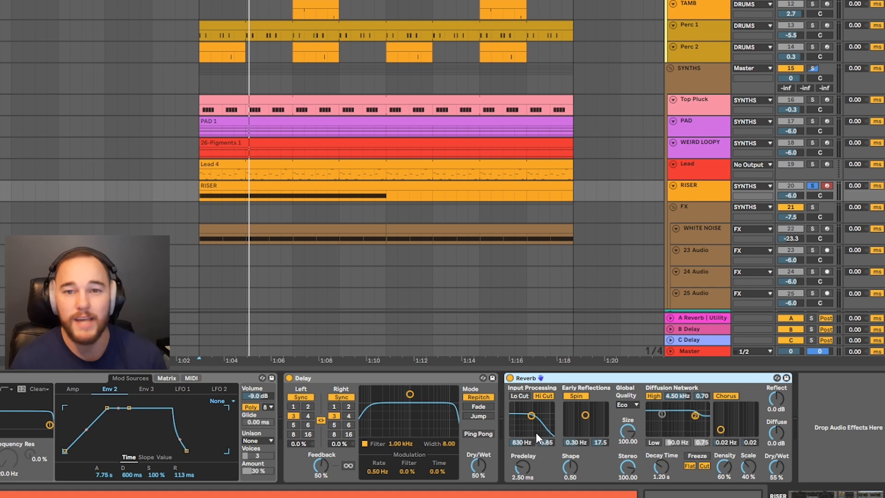
{"action": "left_click", "coordinate": [192, 195]}
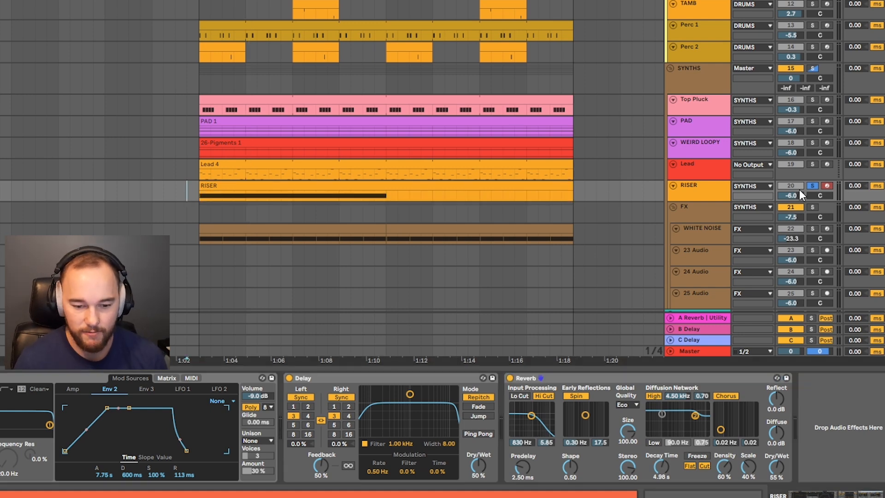
{"action": "key", "text": "space"}
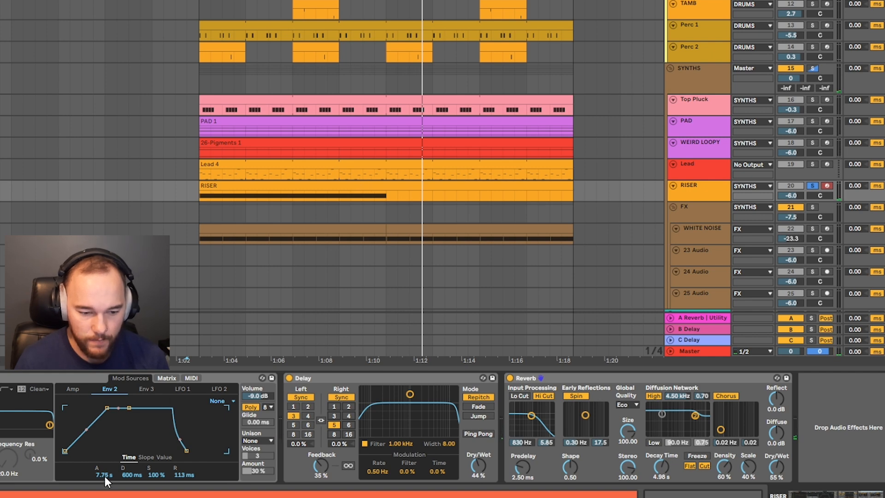
Shorten Env 2's attack to 3.71 s and set Wavetable's unison to Classic with an amount of 24%.
{"action": "left_click_drag", "start_coordinate": [104, 474], "coordinate": [106, 477]}
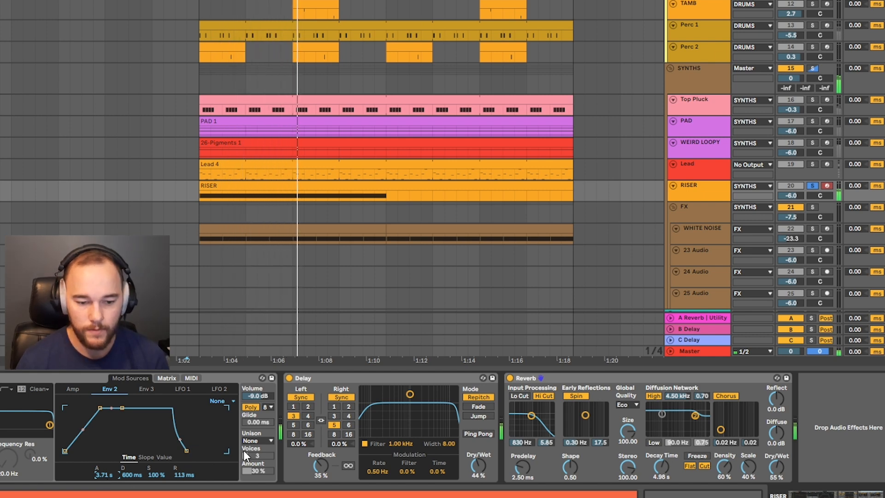
{"action": "left_click", "coordinate": [259, 440]}
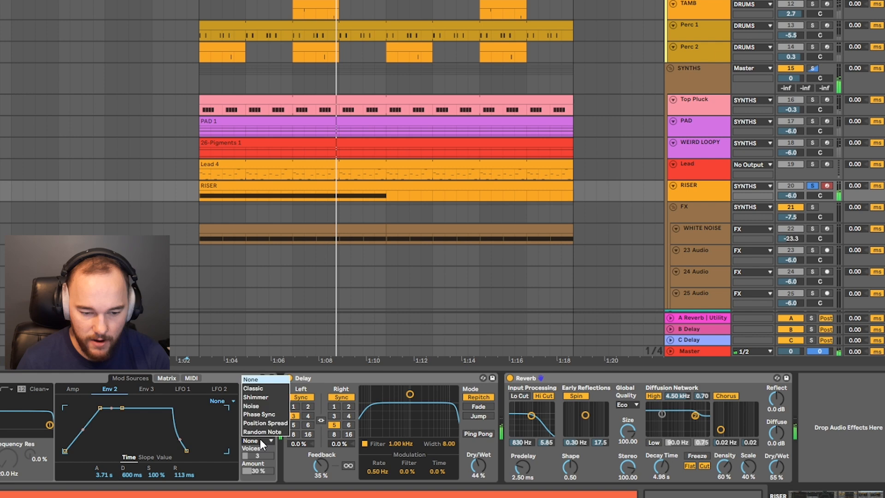
{"action": "left_click", "coordinate": [258, 390]}
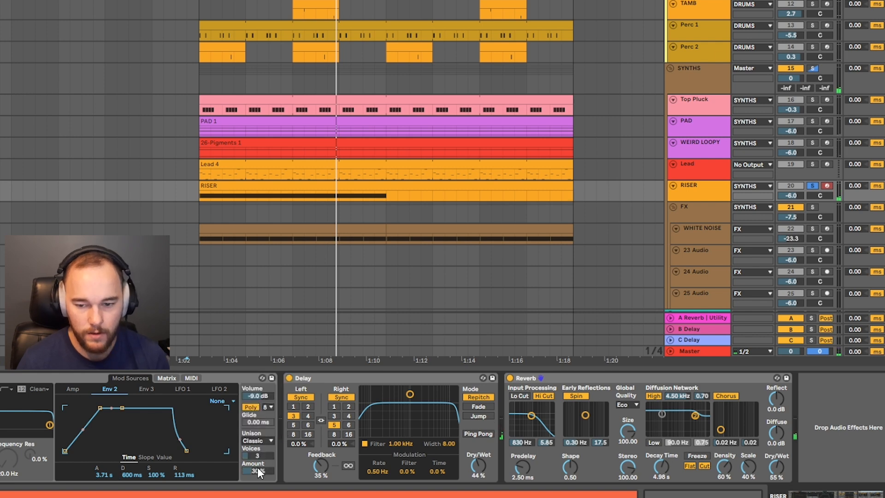
{"action": "left_click_drag", "start_coordinate": [257, 467], "coordinate": [257, 474]}
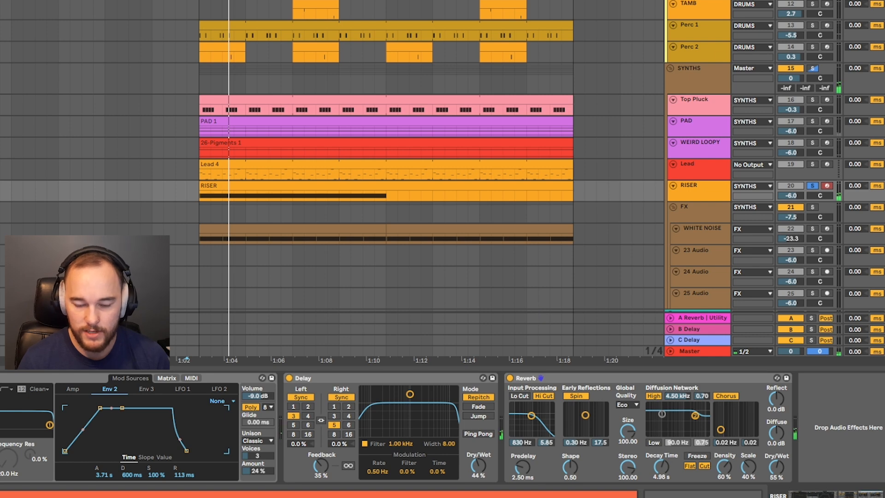
Insert Auto Pan before RISER's Reverb with amount 32.5% and rate 0.32 Hz, and show the rate's automation lane.
{"action": "left_click_drag", "start_coordinate": [768, 423], "coordinate": [530, 427]}
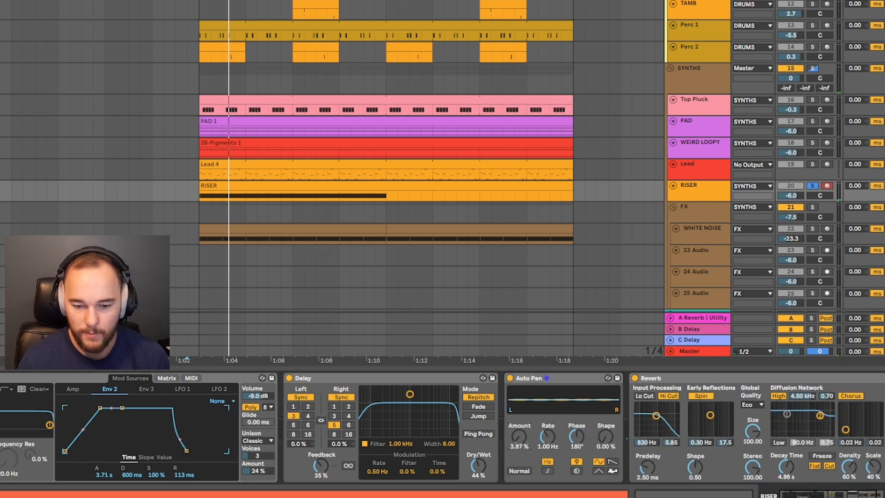
{"action": "right_click", "coordinate": [549, 439]}
{"action": "left_click", "coordinate": [581, 444]}
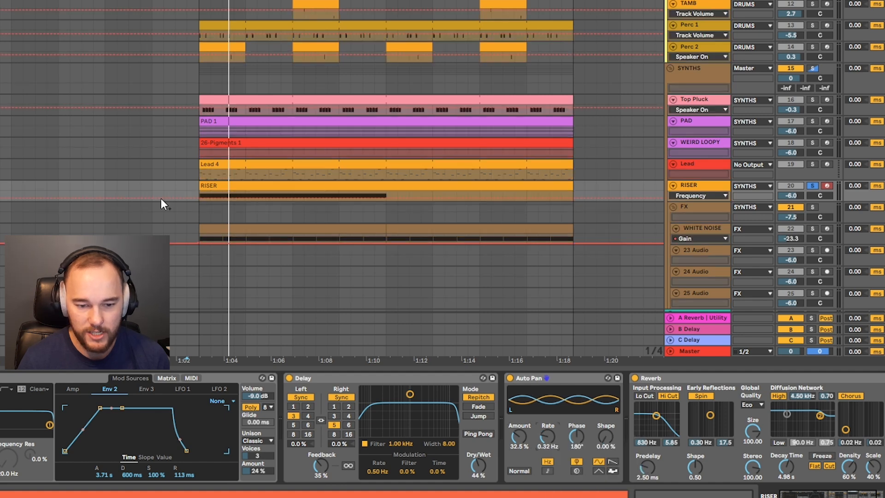
Add breakpoints to RISER's Auto Pan rate automation at the clip's start and at the end of its note.
{"action": "left_click", "coordinate": [199, 196]}
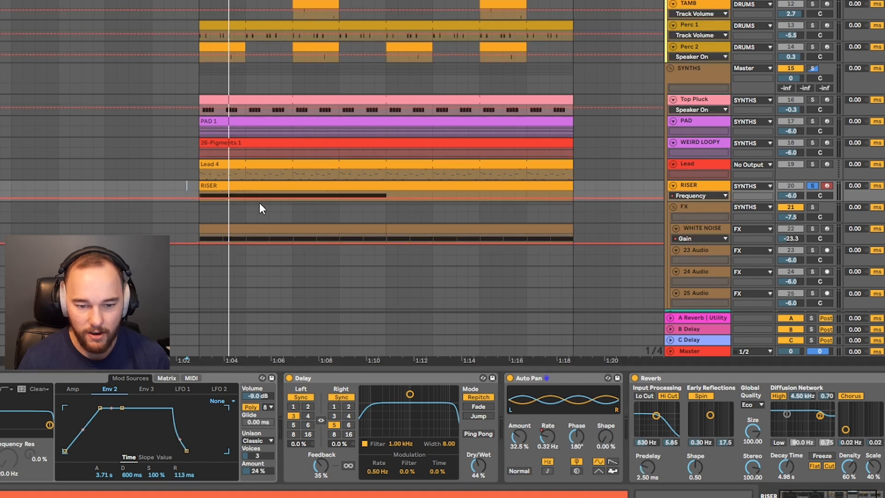
{"action": "left_click", "coordinate": [386, 196]}
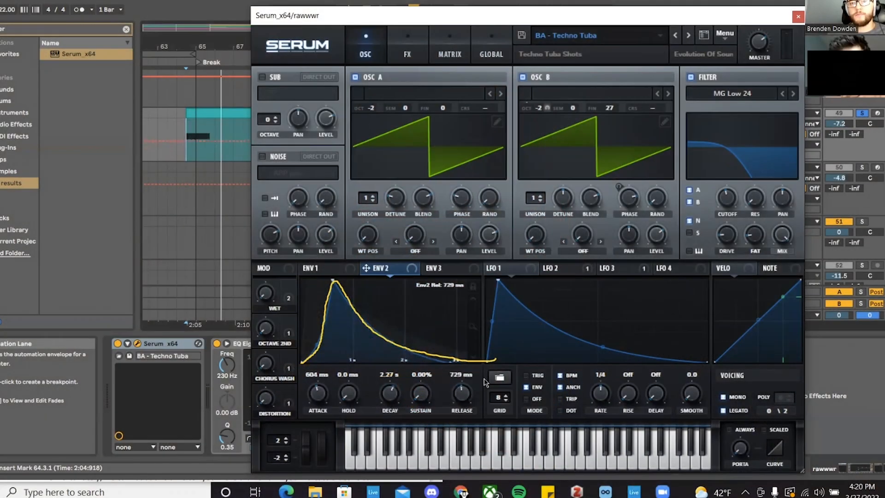
{"action": "left_click_drag", "start_coordinate": [421, 395], "coordinate": [424, 393]}
{"action": "key", "text": "space"}
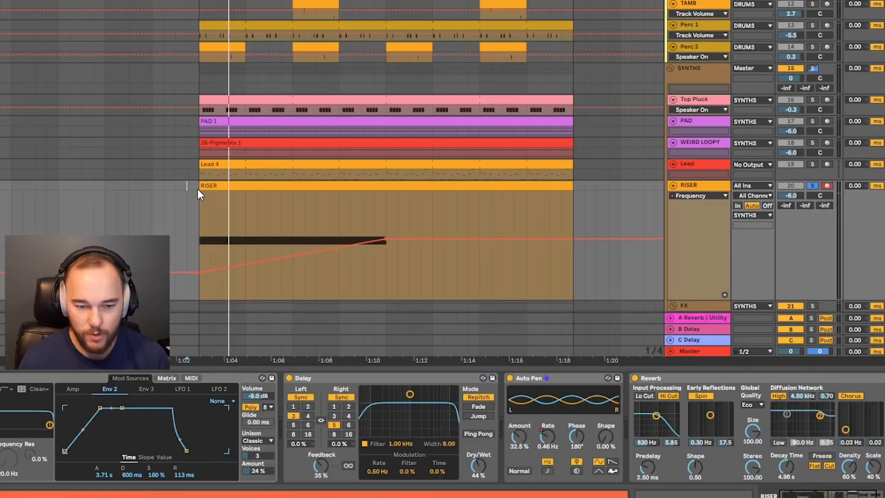
Give RISER's Auto Pan rate ramp a lower midpoint and a higher end, and move the clip four bars earlier to bar 29.
{"action": "scroll", "coordinate": [197, 189], "scroll_direction": "down", "scroll_amount": 1}
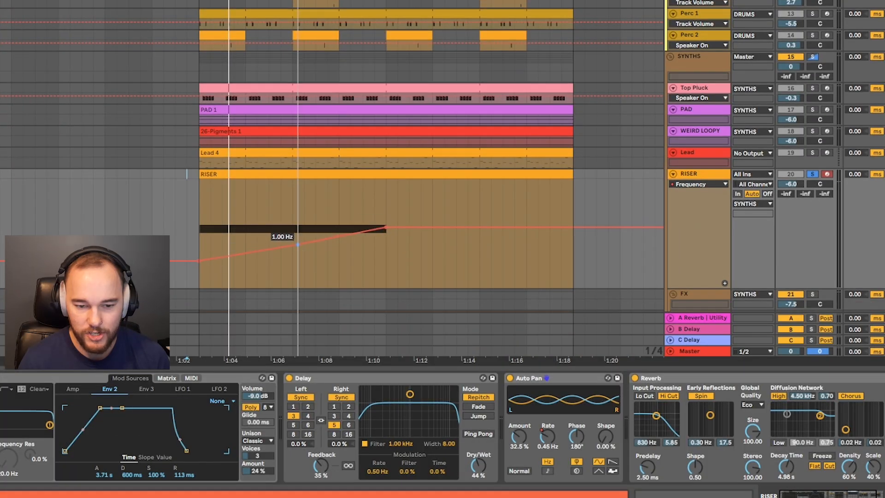
{"action": "left_click_drag", "start_coordinate": [386, 227], "coordinate": [387, 217]}
{"action": "left_click", "coordinate": [203, 219]}
{"action": "key", "text": "space"}
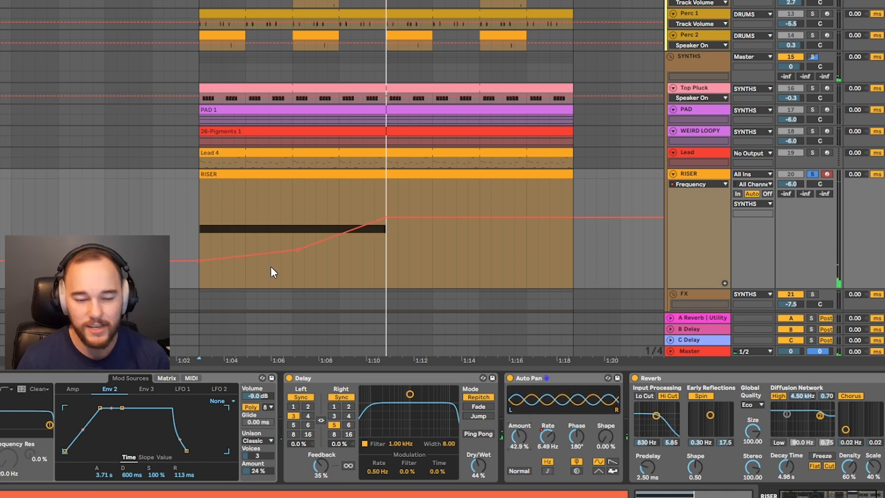
{"action": "key", "text": "space"}
{"action": "left_click", "coordinate": [210, 226]}
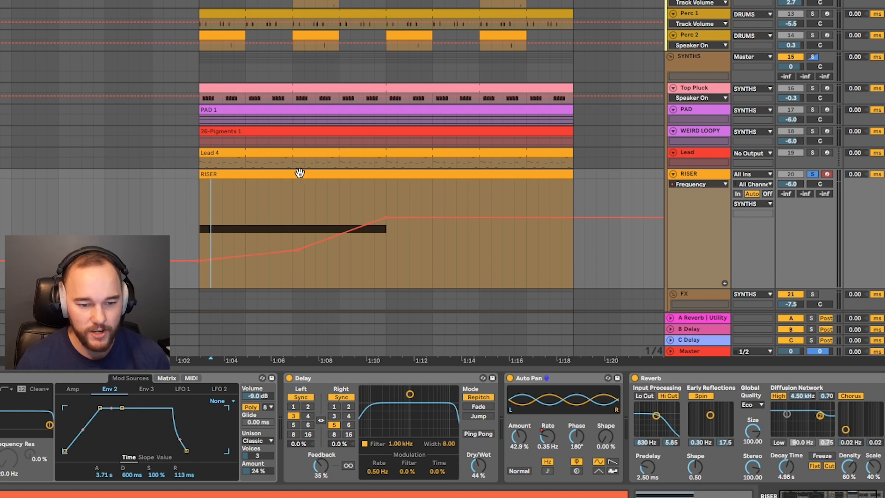
{"action": "left_click_drag", "start_coordinate": [300, 173], "coordinate": [118, 174]}
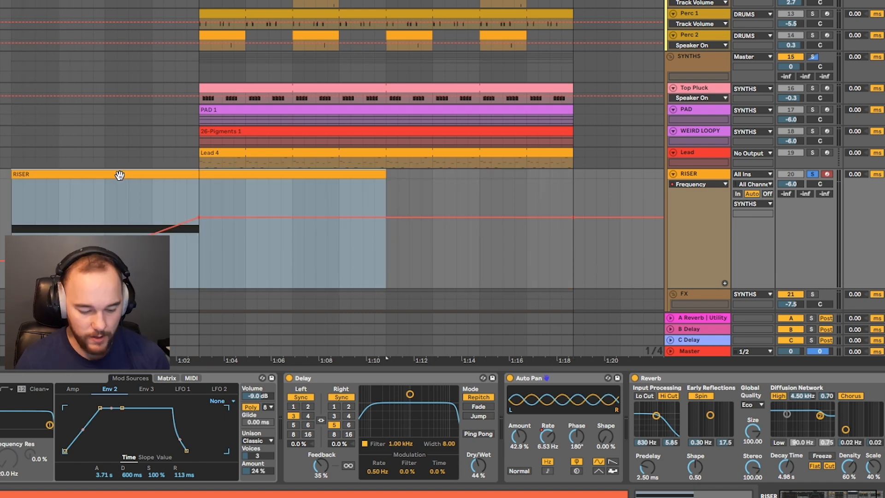
{"action": "left_click", "coordinate": [192, 238]}
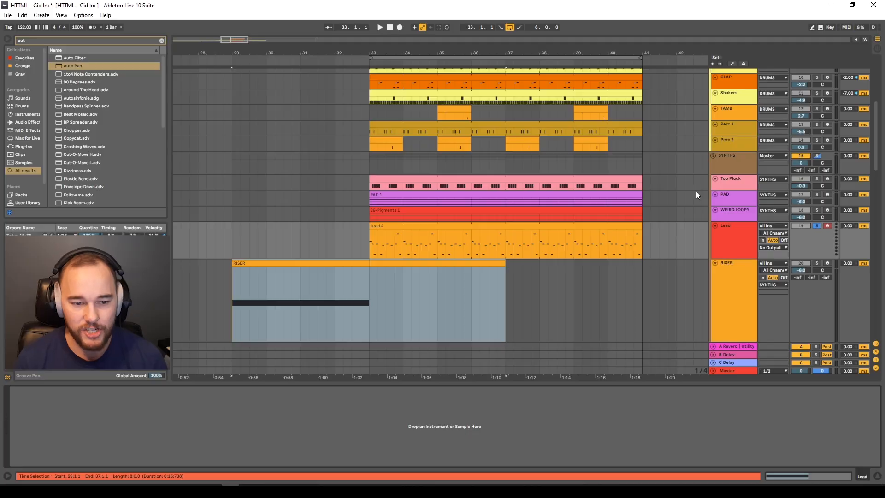
Open the Lead 4 clip's notes, and set the Lead's Wavetable unison to Random Note with an amount of 17%.
{"action": "double_click", "coordinate": [393, 226]}
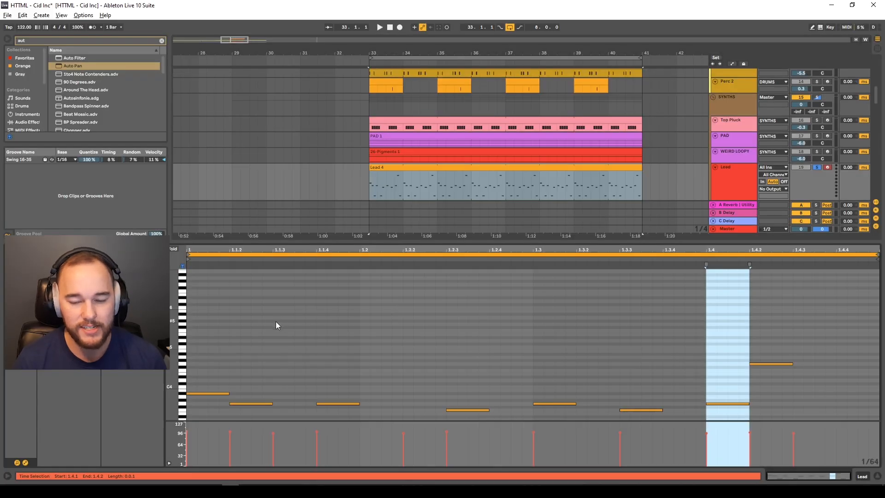
{"action": "scroll", "coordinate": [276, 322], "scroll_direction": "down", "scroll_amount": 5}
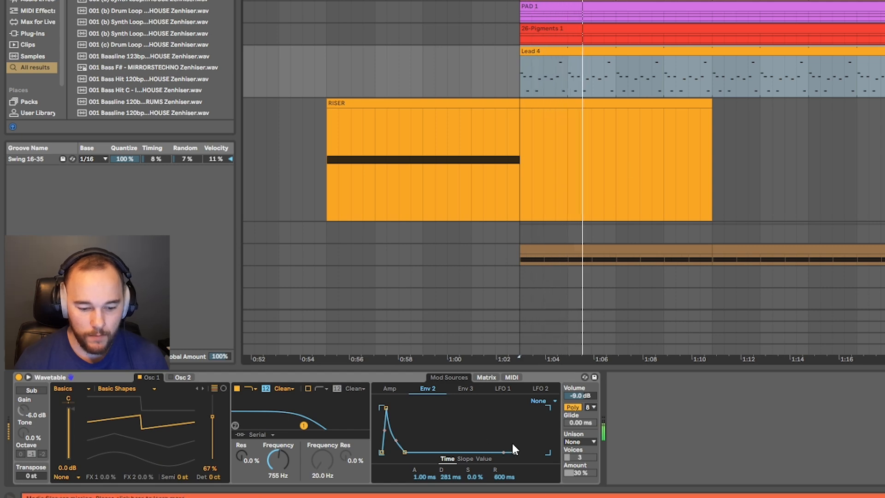
{"action": "left_click", "coordinate": [573, 442]}
{"action": "left_click", "coordinate": [585, 431]}
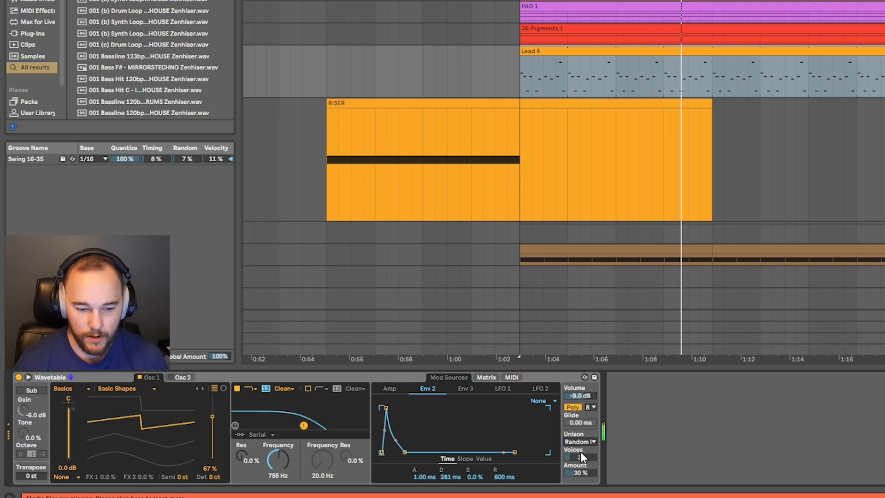
{"action": "left_click_drag", "start_coordinate": [580, 472], "coordinate": [573, 475]}
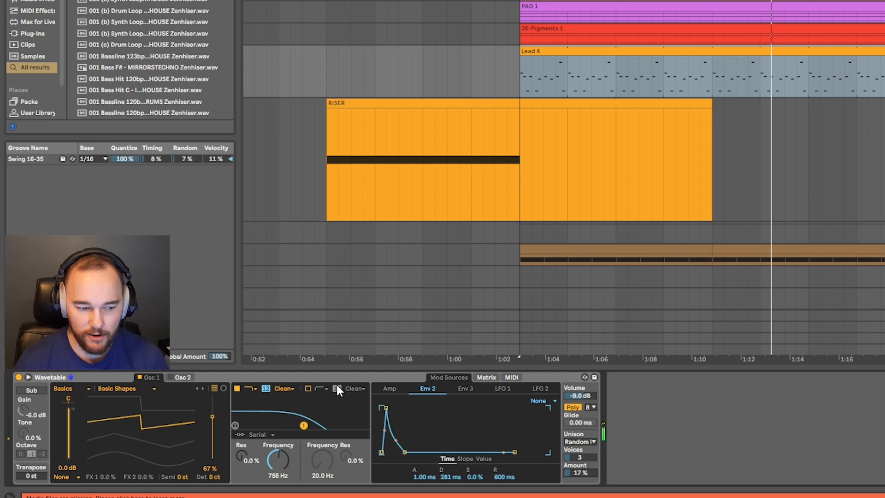
Enable Wavetable's Osc 2 at 32% wavetable position, transposed 12 semitones, with its gain at -4.1 dB.
{"action": "left_click", "coordinate": [189, 377]}
{"action": "left_click", "coordinate": [169, 377]}
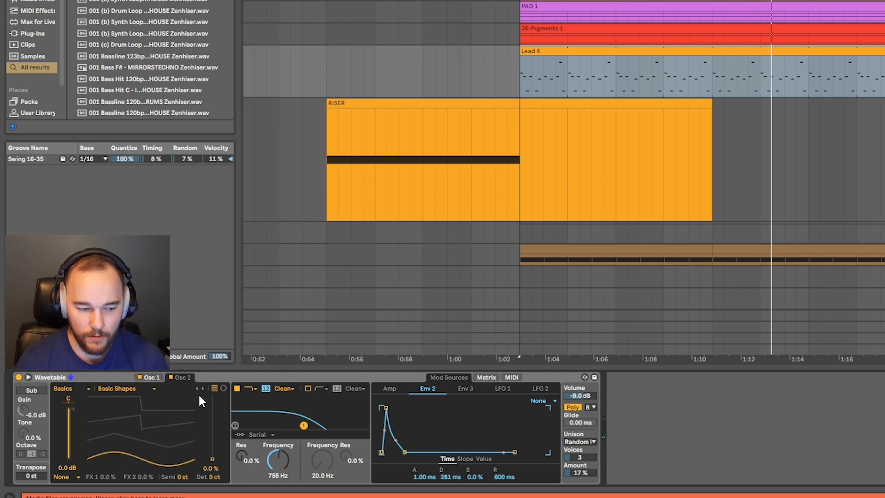
{"action": "left_click_drag", "start_coordinate": [90, 441], "coordinate": [90, 454]}
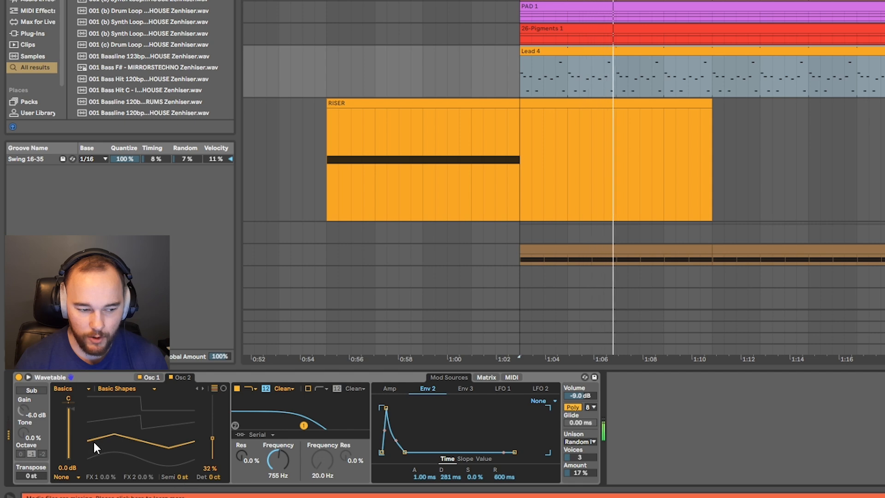
{"action": "left_click_drag", "start_coordinate": [70, 419], "coordinate": [70, 427]}
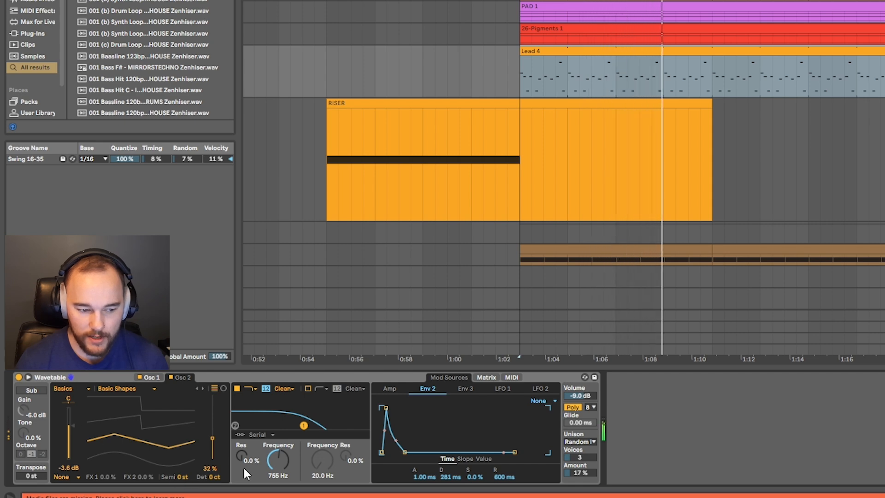
{"action": "type", "text": "12"}
{"action": "key", "text": "Return"}
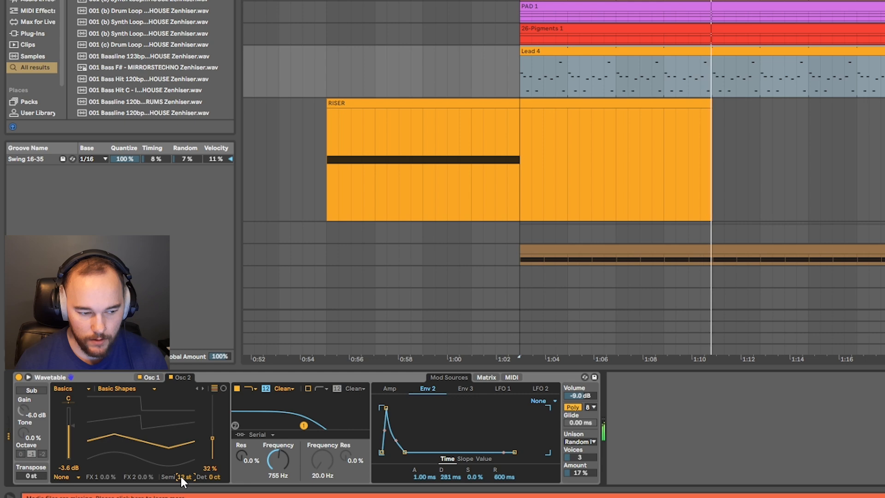
{"action": "left_click_drag", "start_coordinate": [70, 427], "coordinate": [70, 428]}
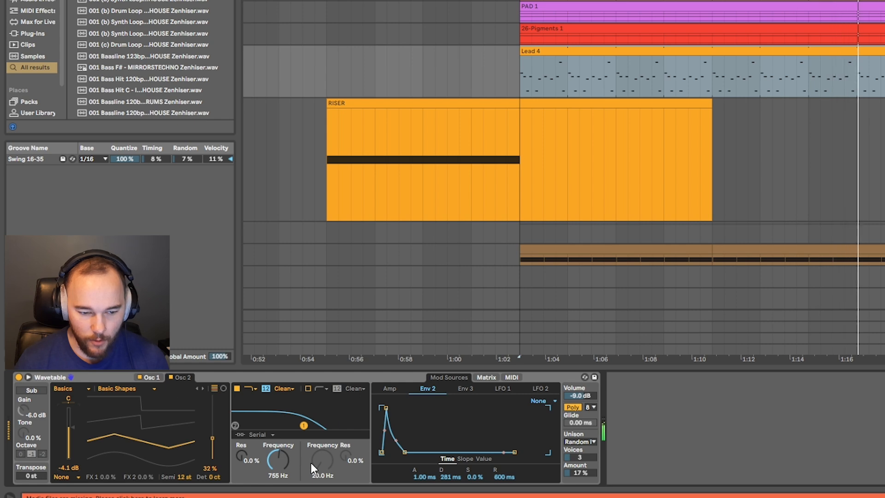
Route Env 2 to Filter 1 frequency with an amount of 19 in Wavetable's modulation matrix.
{"action": "left_click", "coordinate": [486, 377]}
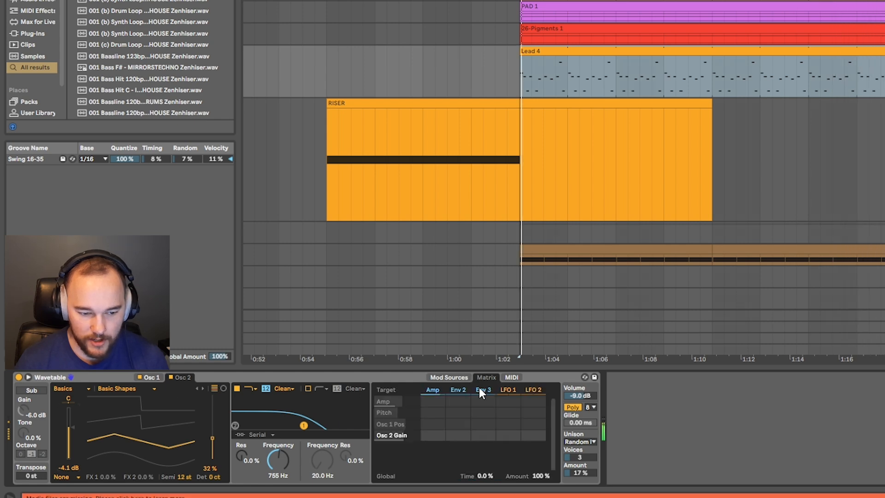
{"action": "left_click", "coordinate": [289, 455]}
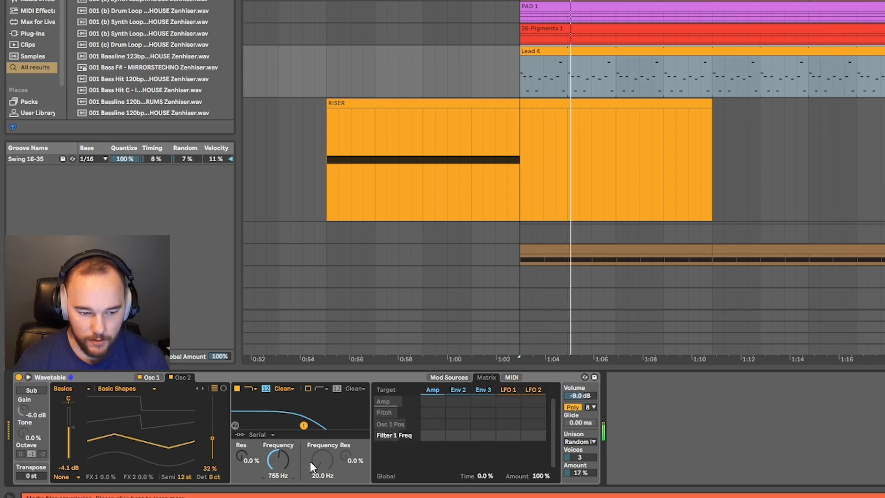
{"action": "left_click_drag", "start_coordinate": [459, 436], "coordinate": [459, 422]}
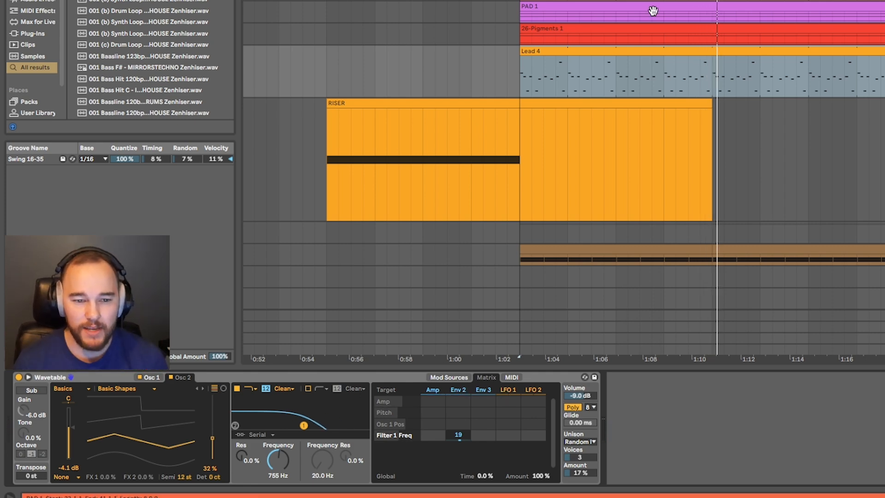
Delete the low G2 notes from the Lead 4 clip, play the loop without them, and undo the deletion.
{"action": "double_click", "coordinate": [632, 49]}
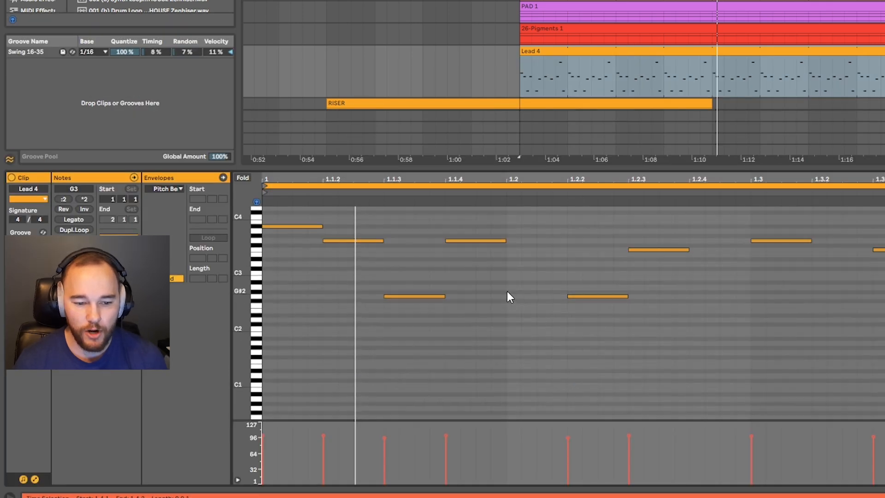
{"action": "left_click_drag", "start_coordinate": [365, 319], "coordinate": [740, 392]}
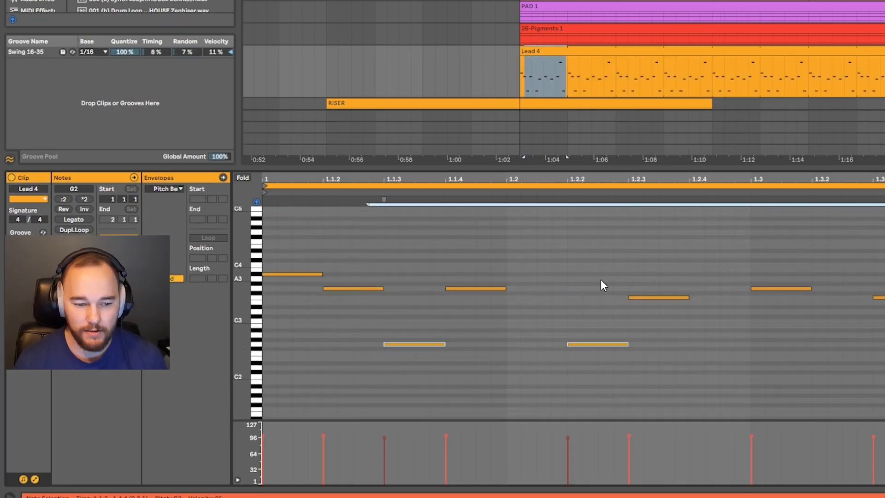
{"action": "key", "text": "Delete"}
{"action": "key", "text": "space"}
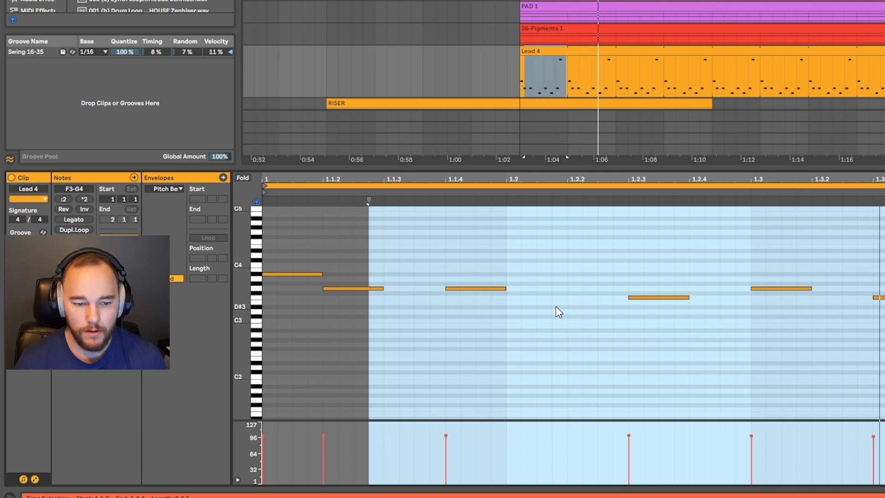
{"action": "key", "text": "ctrl+z"}
{"action": "key", "text": "space"}
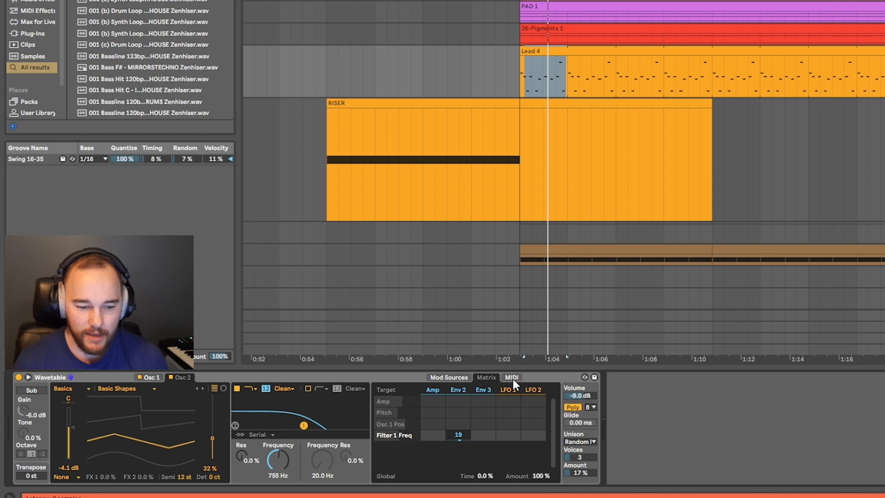
Route MIDI Note to Filter 1 frequency at 100 and to Amp at 4.7, and set the filter frequency to 676 Hz.
{"action": "left_click", "coordinate": [511, 377]}
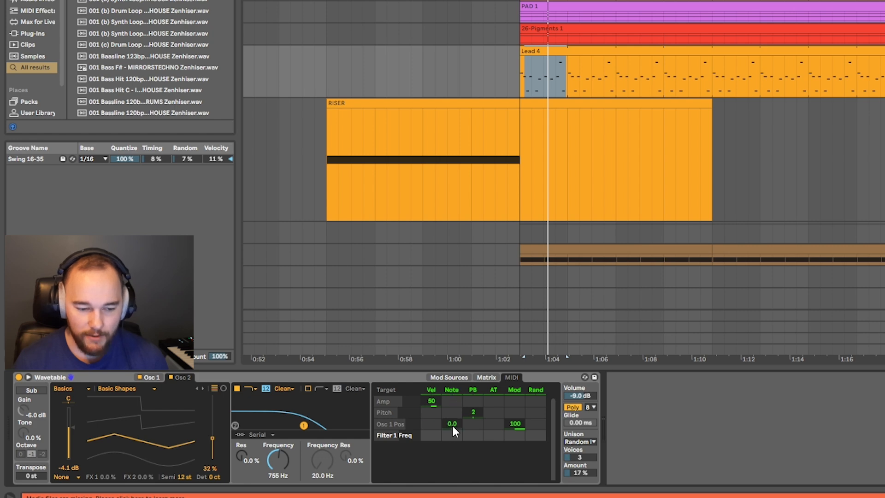
{"action": "left_click_drag", "start_coordinate": [453, 435], "coordinate": [453, 426]}
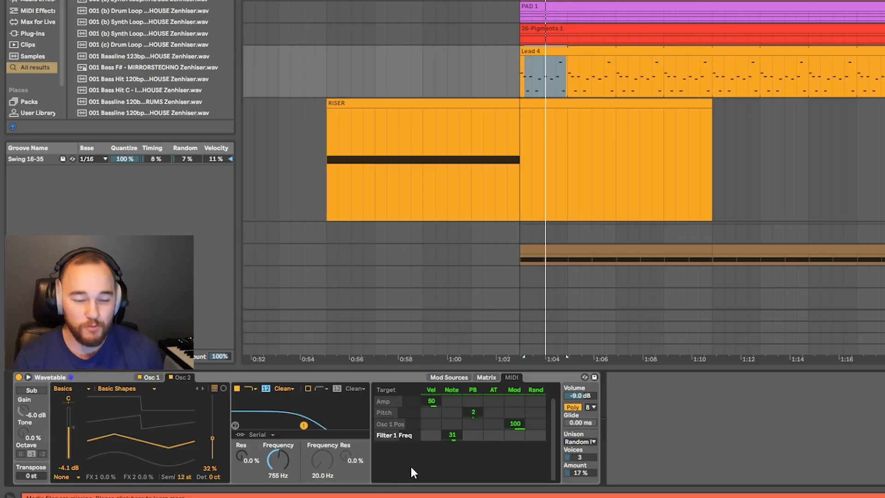
{"action": "left_click_drag", "start_coordinate": [452, 440], "coordinate": [452, 431]}
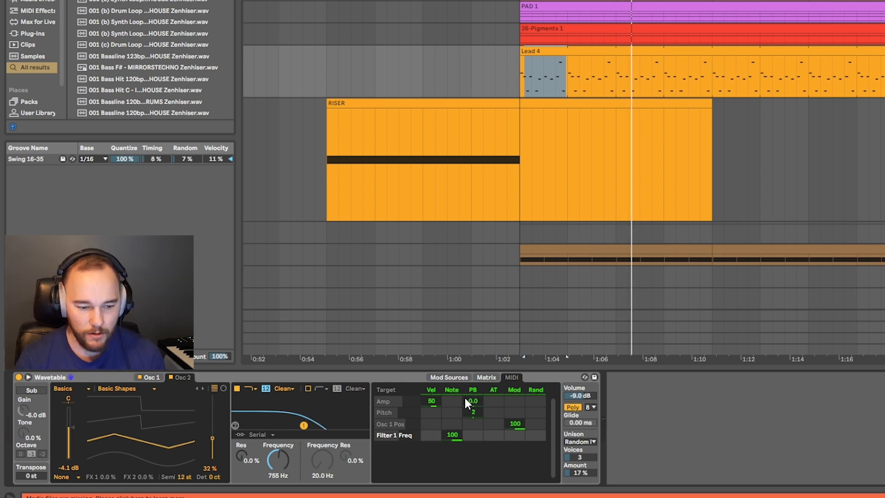
{"action": "left_click_drag", "start_coordinate": [448, 405], "coordinate": [448, 397]}
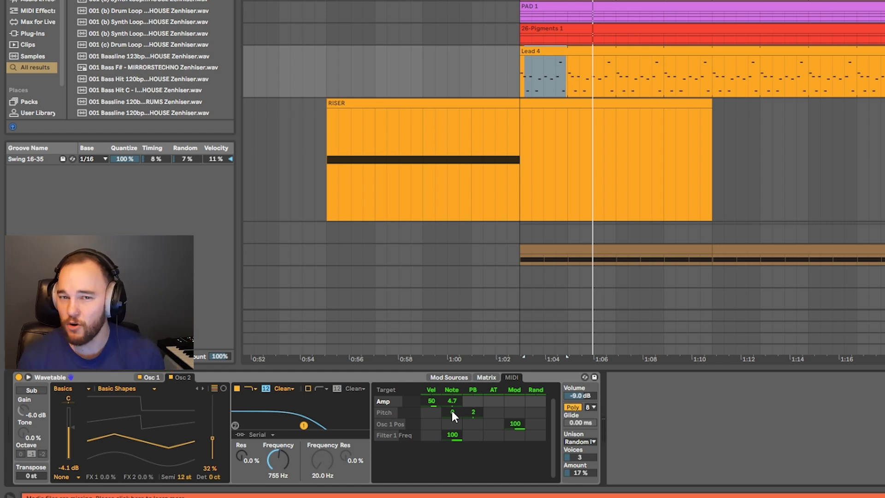
{"action": "key", "text": "space"}
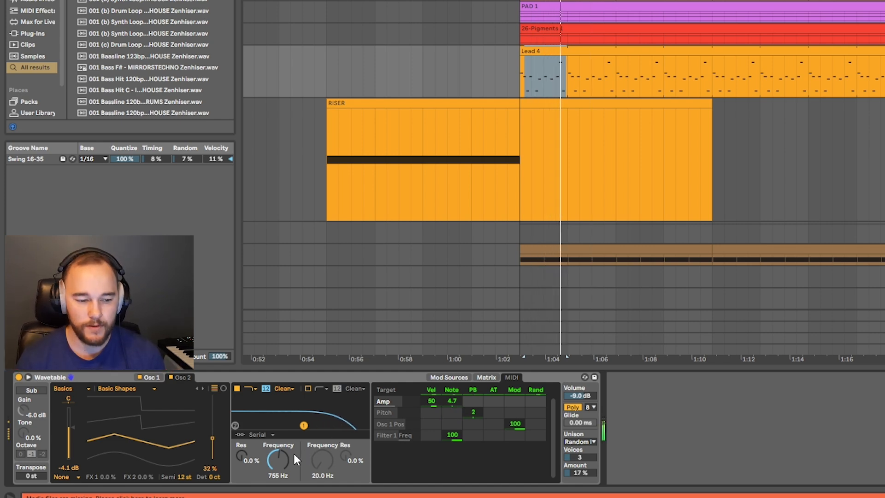
{"action": "left_click_drag", "start_coordinate": [280, 460], "coordinate": [279, 461]}
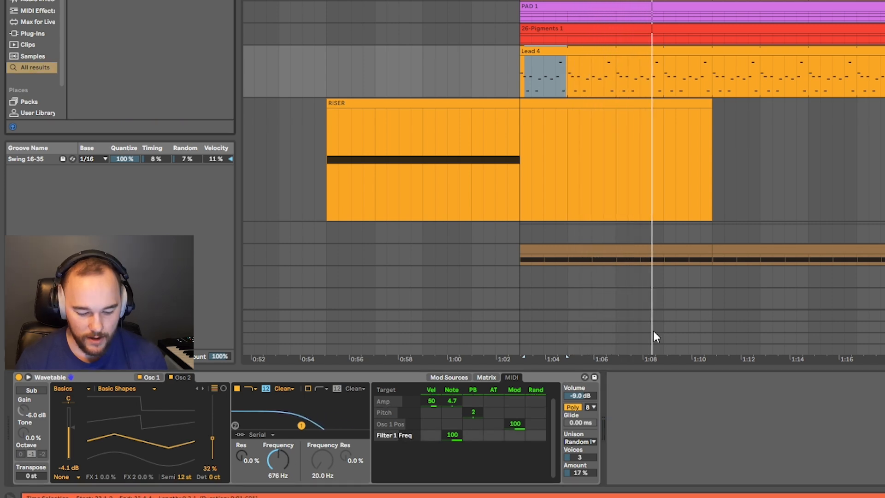
Add a Delay followed by a Reverb after Wavetable on the Lead track.
{"action": "key", "text": "ctrl+f"}
{"action": "type", "text": "delay"}
{"action": "key", "text": "Return"}
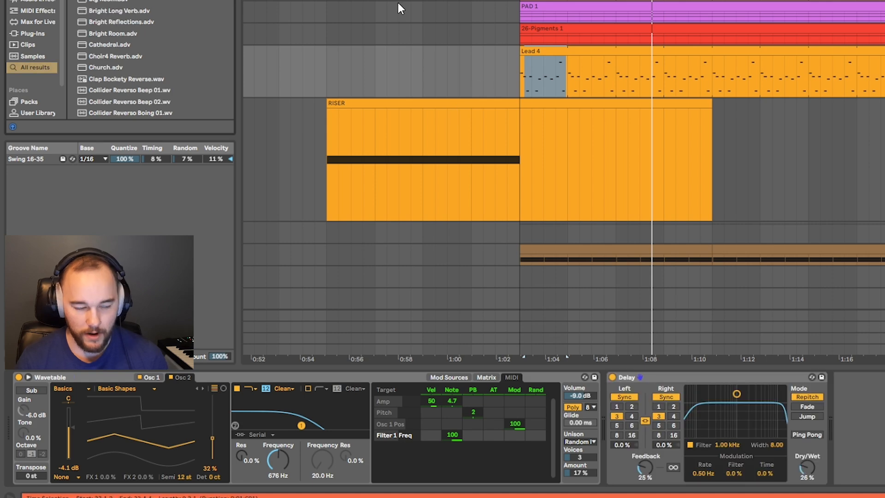
{"action": "key", "text": "Return"}
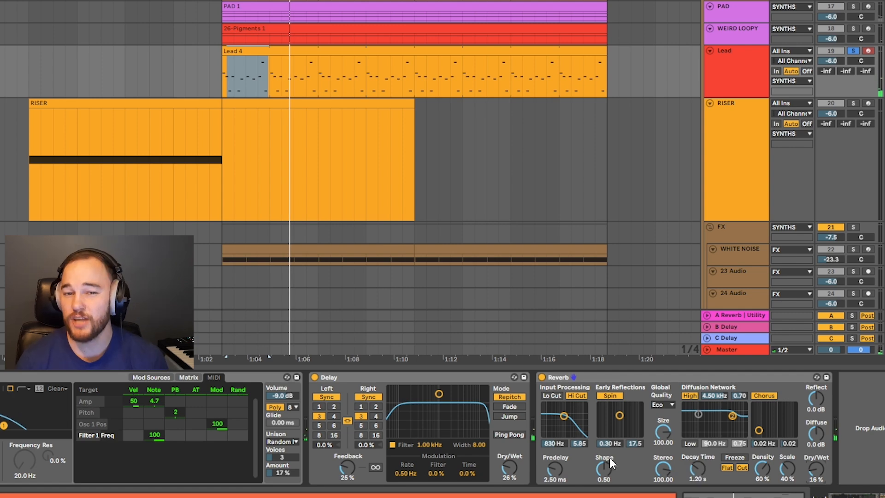
Place the Lead's Delay and Reverb on the C Delay return track and set the Delay's dry/wet to 100%.
{"action": "left_click", "coordinate": [421, 378]}
{"action": "left_click", "coordinate": [602, 377], "text": "shift"}
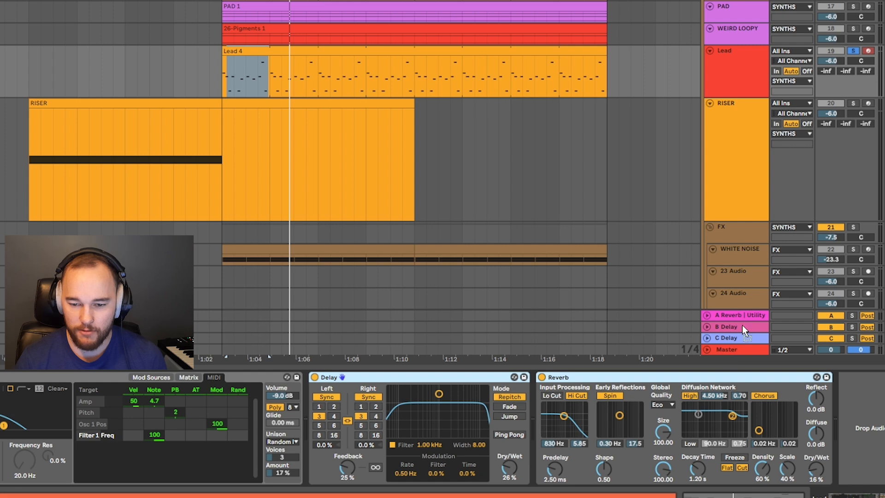
{"action": "left_click_drag", "start_coordinate": [733, 335], "coordinate": [731, 336]}
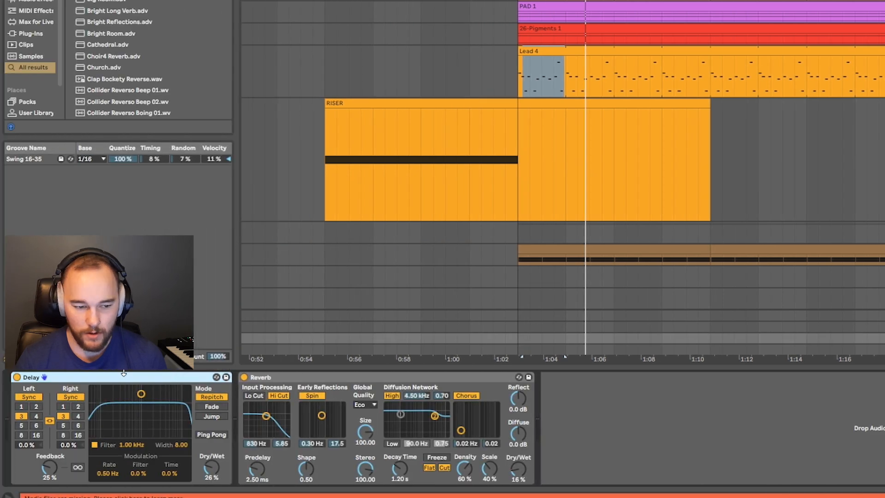
{"action": "left_click_drag", "start_coordinate": [213, 462], "coordinate": [213, 428]}
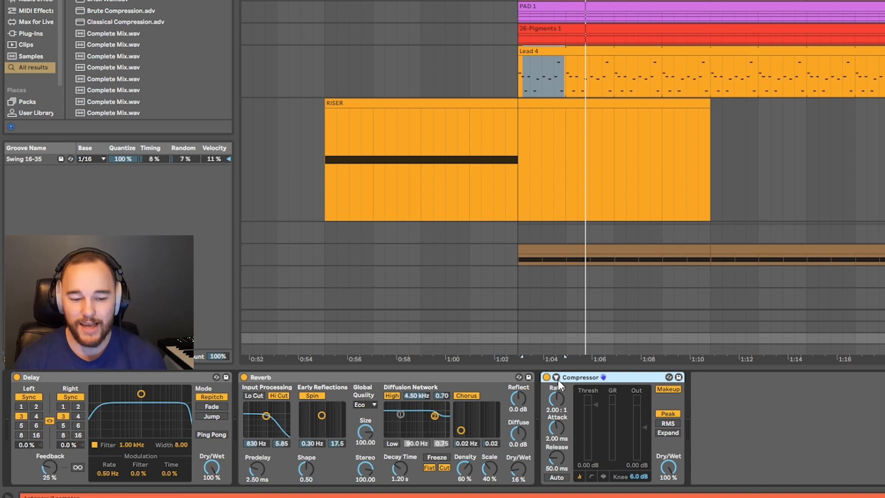
Expand the sidechain settings of the Compressor after the Reverb and set its sidechain input to the Lead track.
{"action": "left_click", "coordinate": [557, 378]}
{"action": "left_click", "coordinate": [571, 408]}
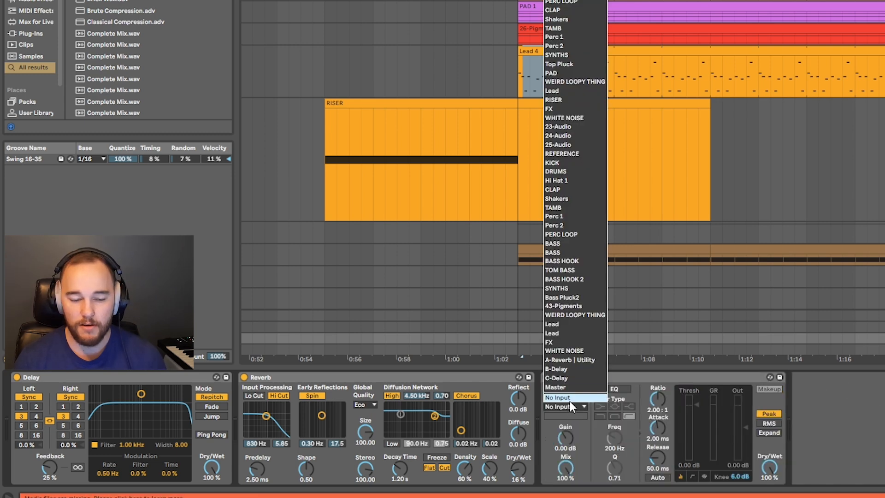
{"action": "left_click", "coordinate": [557, 91]}
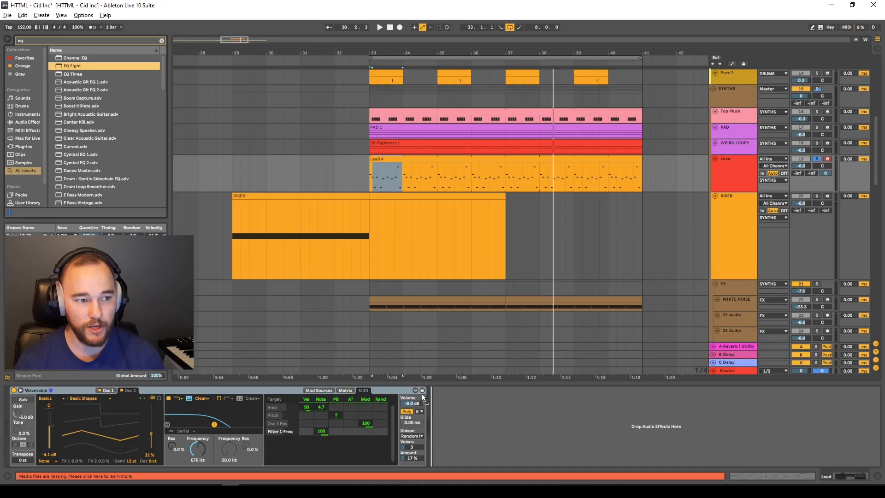
Add EQ Eight after Wavetable on the Lead track, roll off the lows, and boost 918 Hz by 2.36 dB during playback.
{"action": "key", "text": "Return"}
{"action": "key", "text": "space"}
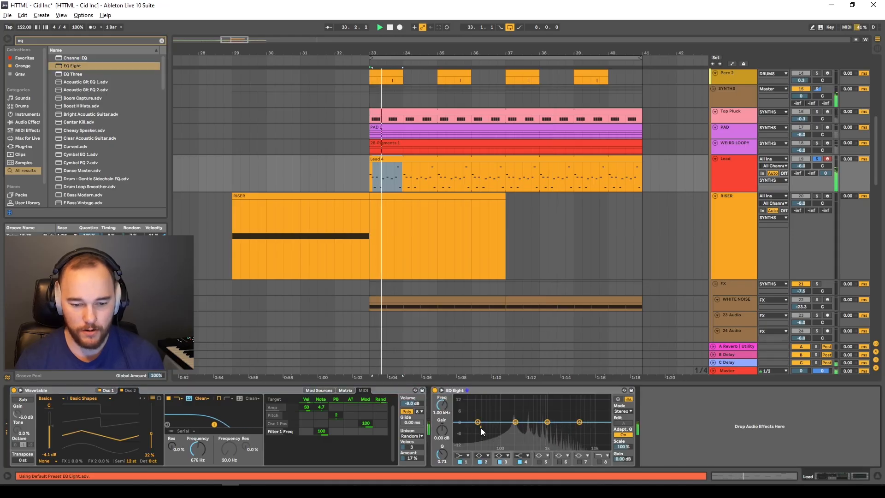
{"action": "left_click_drag", "start_coordinate": [478, 425], "coordinate": [546, 419]}
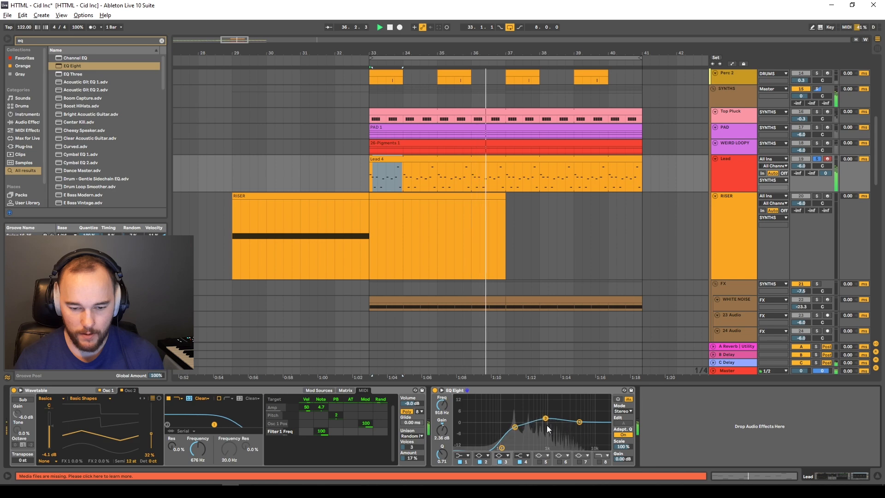
{"action": "key", "text": "space"}
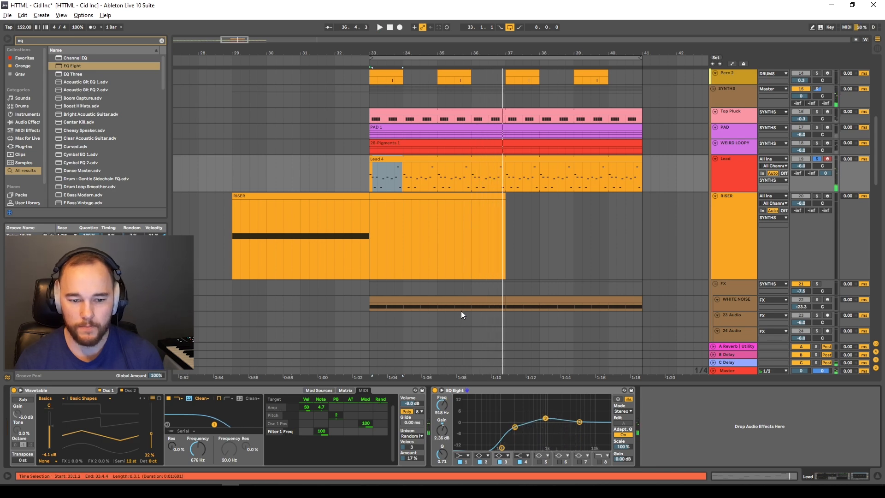
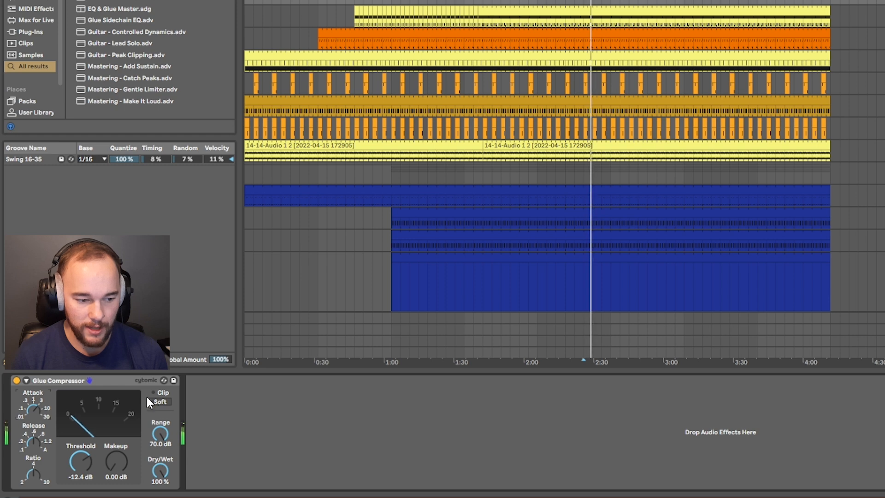
Enable soft clipping on the drums' Glue Compressor, set makeup to 3.17 dB and dry/wet to 81%, and compare it bypassed.
{"action": "left_click", "coordinate": [161, 402]}
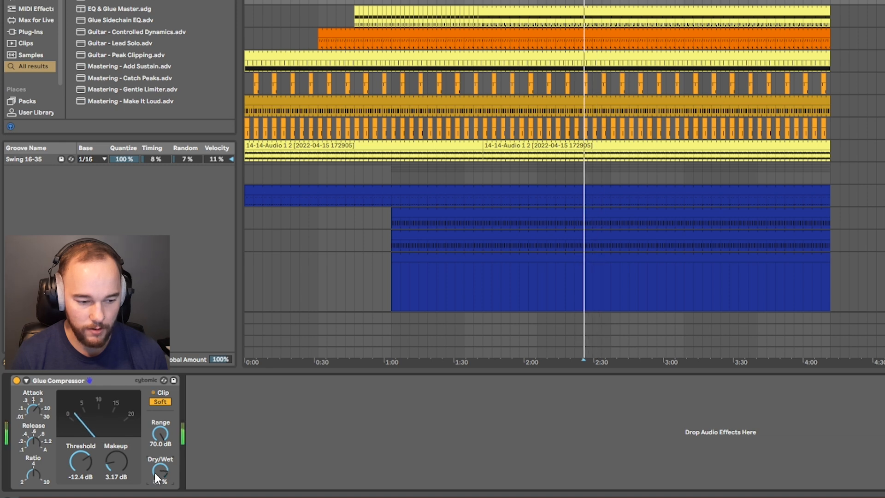
{"action": "left_click", "coordinate": [16, 380]}
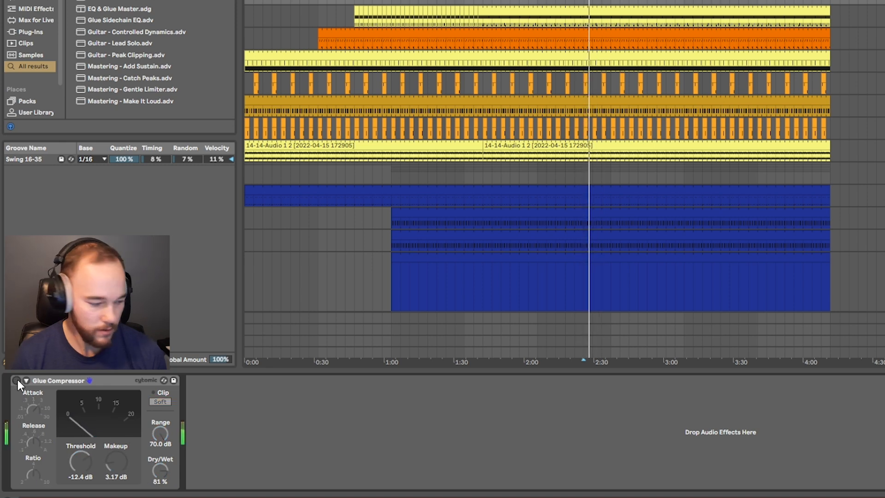
{"action": "left_click", "coordinate": [17, 380]}
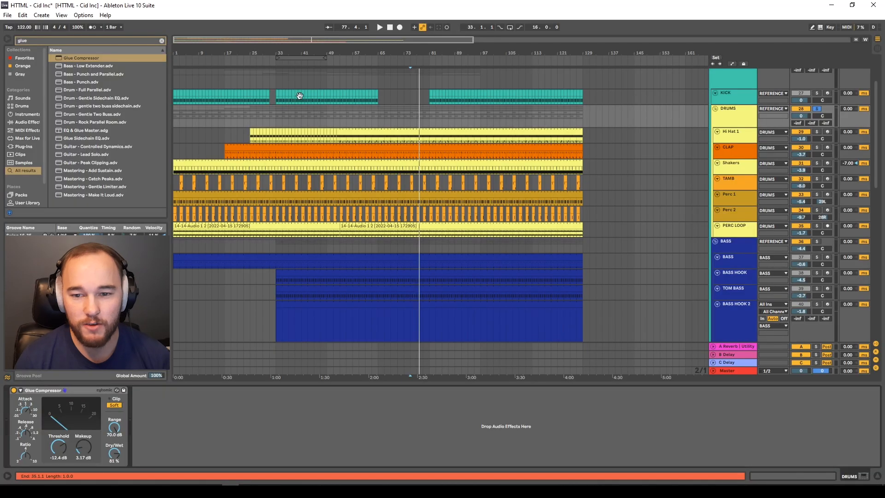
Show the arrangement's automation and examine the EQ Eight frequency curves on the Weird Loopy and Lead 4 tracks.
{"action": "left_click_drag", "start_coordinate": [378, 96], "coordinate": [422, 96]}
{"action": "key", "text": "ctrl+z"}
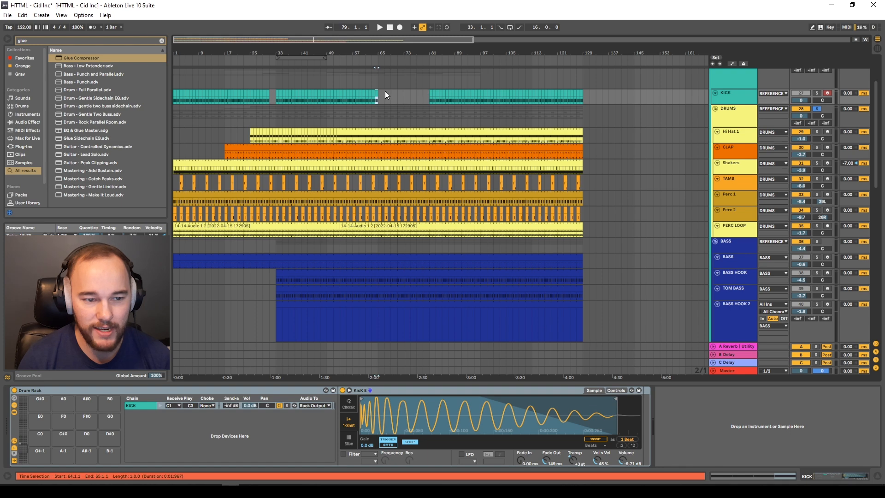
{"action": "key", "text": "a"}
{"action": "scroll", "coordinate": [271, 93], "scroll_direction": "down", "scroll_amount": 10}
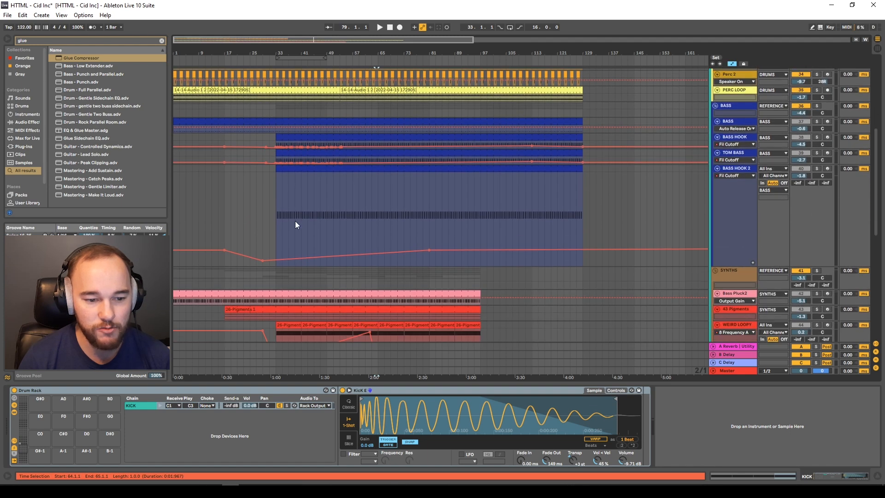
{"action": "scroll", "coordinate": [289, 213], "scroll_direction": "down", "scroll_amount": 3}
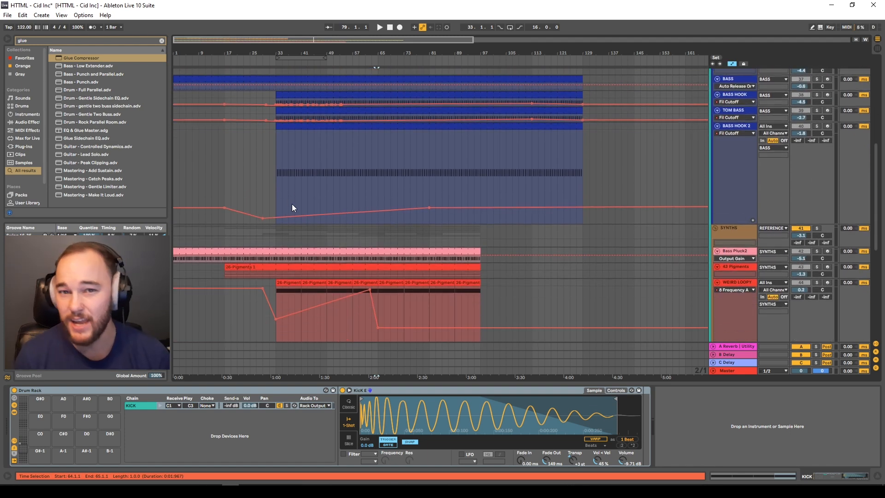
{"action": "scroll", "coordinate": [292, 204], "scroll_direction": "down", "scroll_amount": 3}
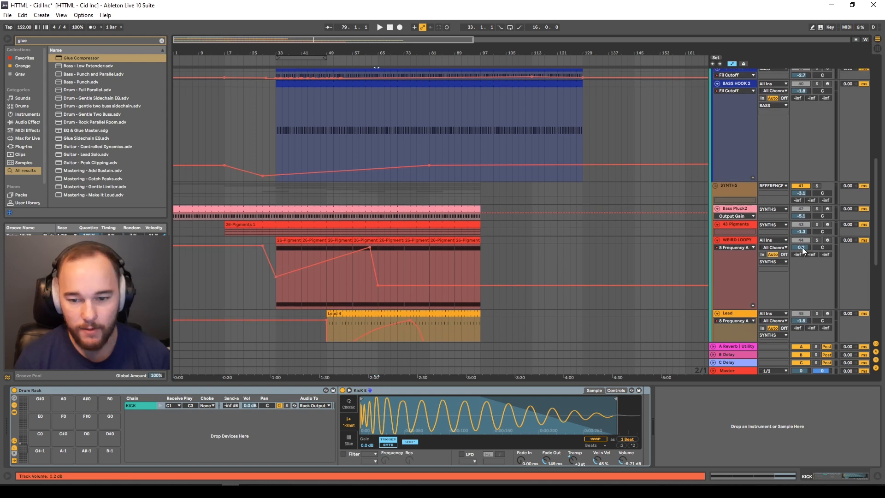
{"action": "scroll", "coordinate": [308, 265], "scroll_direction": "down", "scroll_amount": 3}
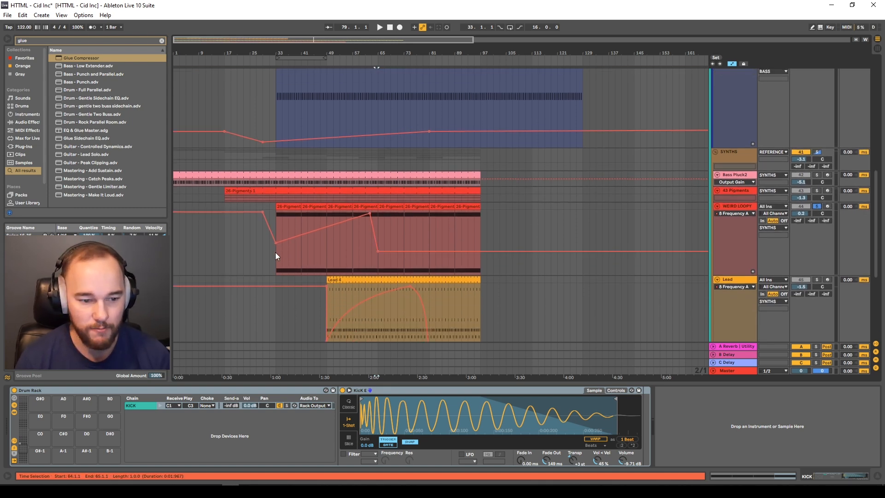
{"action": "left_click_drag", "start_coordinate": [276, 252], "coordinate": [366, 236]}
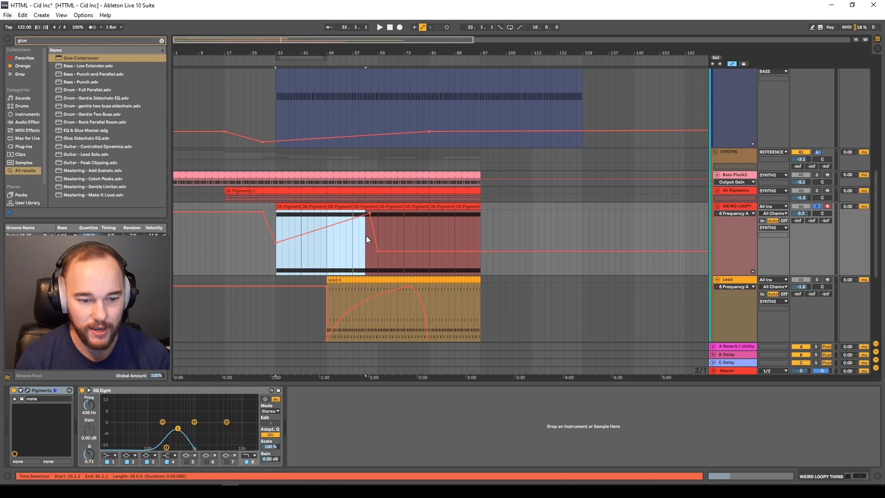
{"action": "left_click", "coordinate": [383, 228]}
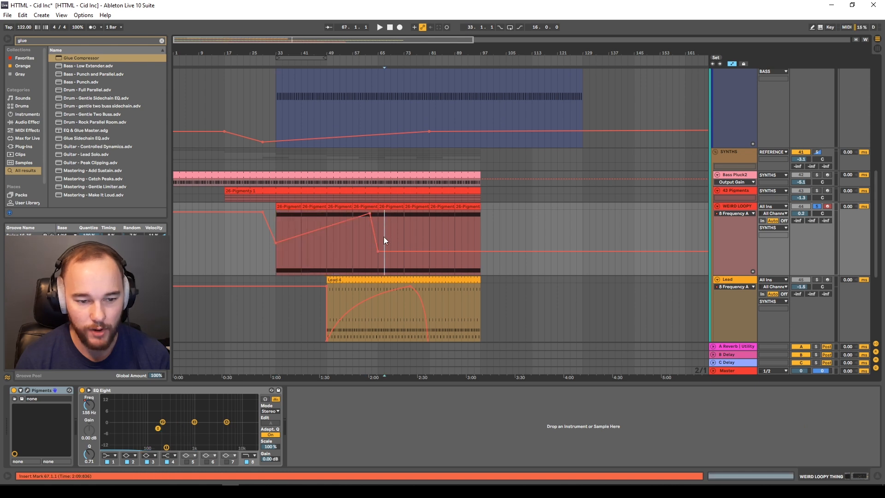
{"action": "scroll", "coordinate": [283, 231], "scroll_direction": "down", "scroll_amount": 1}
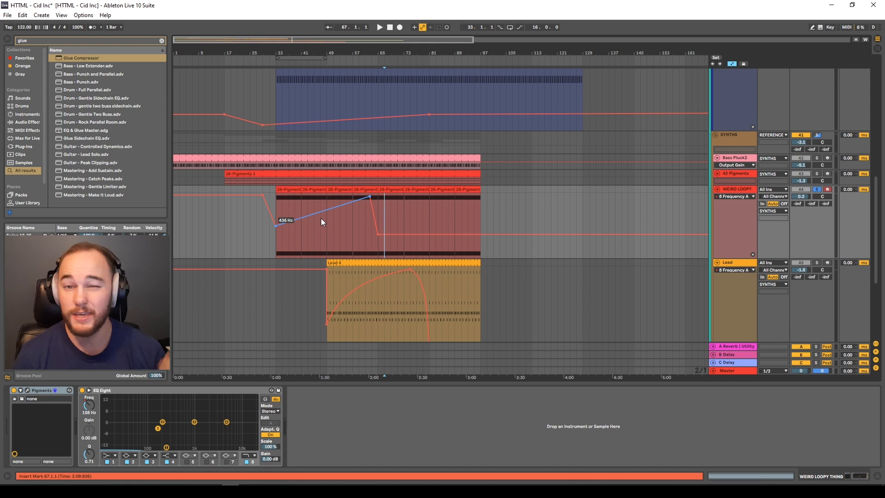
{"action": "scroll", "coordinate": [325, 216], "scroll_direction": "down", "scroll_amount": 3}
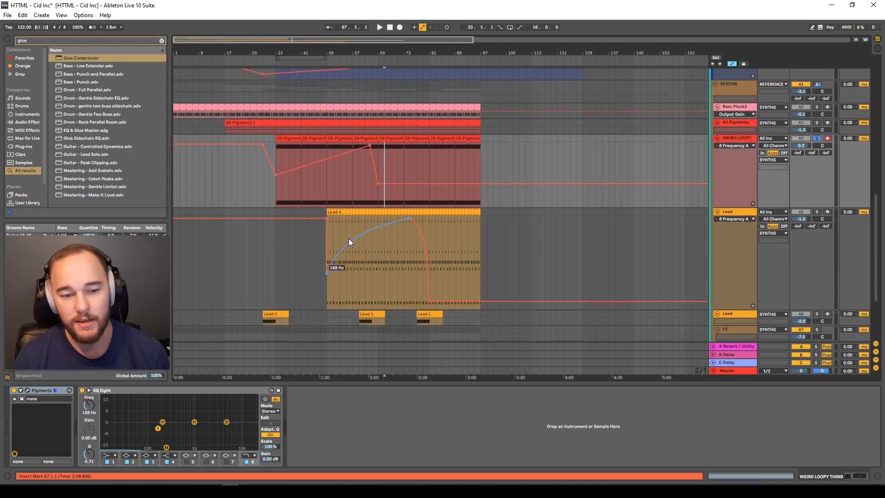
{"action": "left_click", "coordinate": [338, 225]}
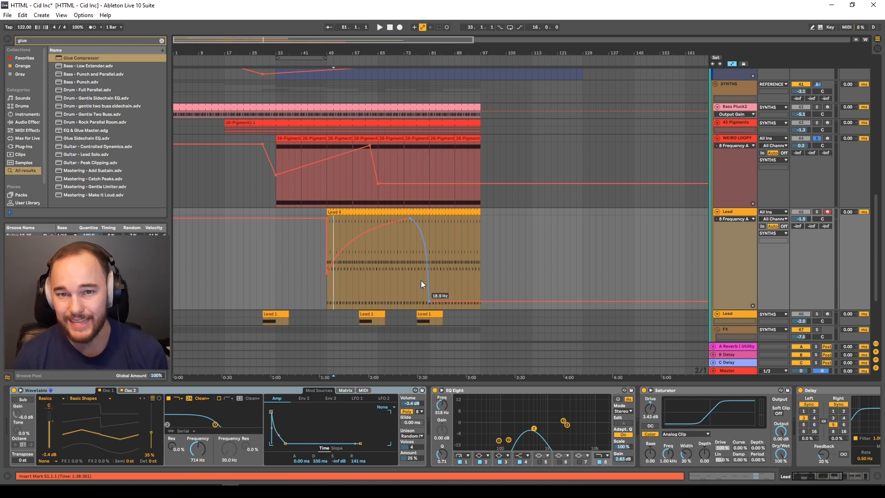
Examine the Bass Hook 2 filter cutoff automation and audition it from bar 47 and from bar 81.
{"action": "scroll", "coordinate": [409, 275], "scroll_direction": "up", "scroll_amount": 5}
{"action": "left_click_drag", "start_coordinate": [282, 206], "coordinate": [423, 195]}
{"action": "left_click", "coordinate": [423, 195]}
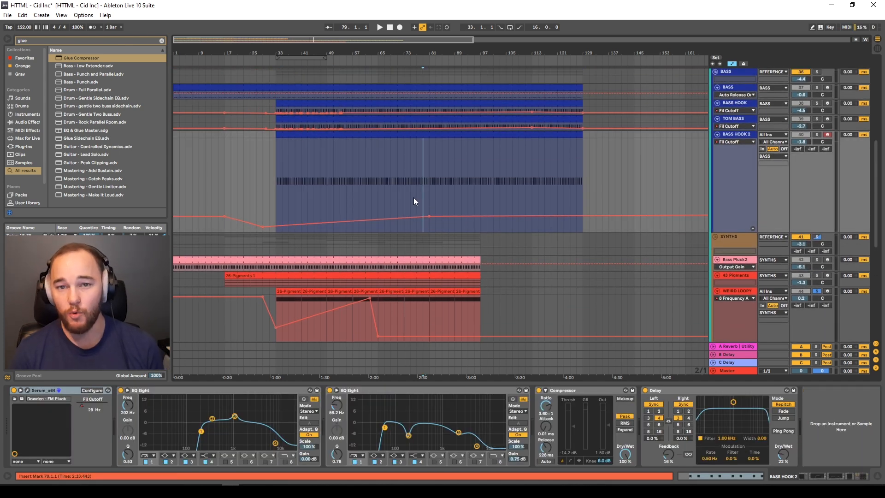
{"action": "left_click", "coordinate": [323, 161]}
{"action": "key", "text": "space"}
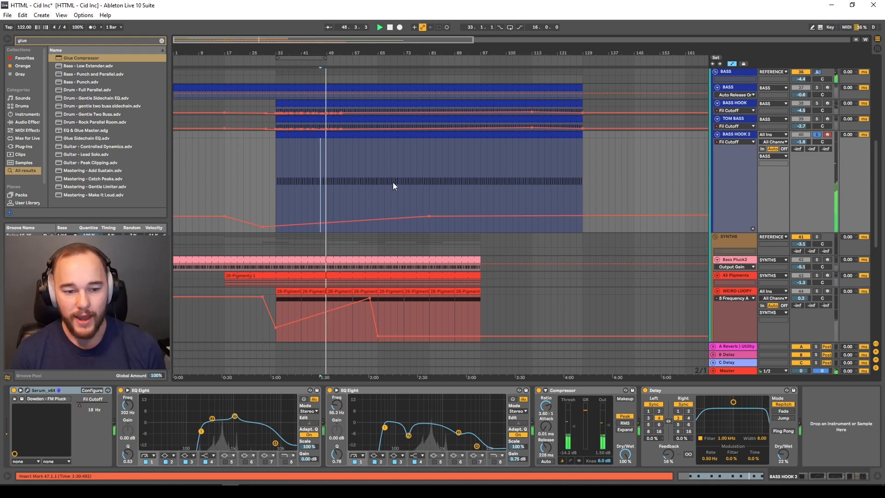
{"action": "left_click", "coordinate": [387, 203]}
{"action": "left_click", "coordinate": [432, 213]}
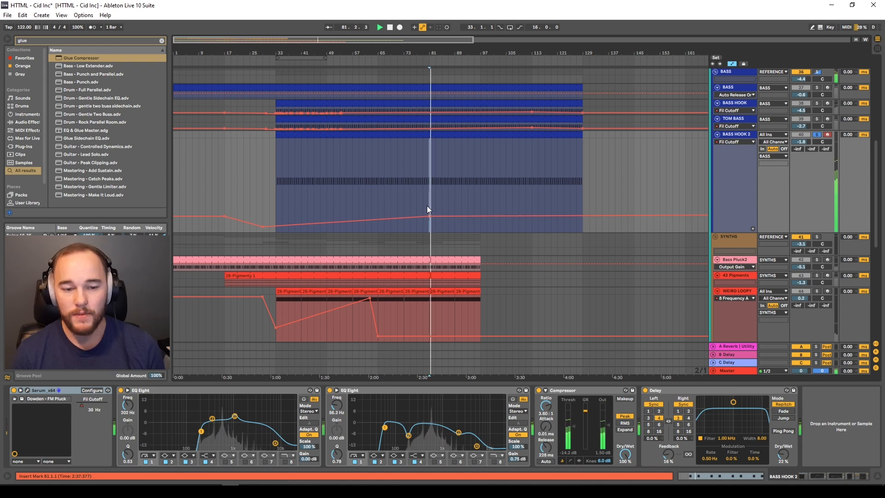
{"action": "key", "text": "space"}
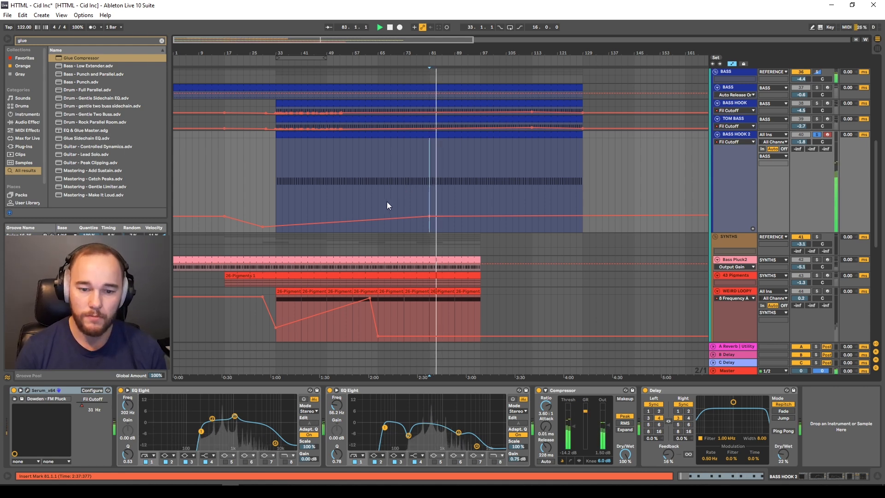
Play the arrangement from the start and review the drum, bass and synth automation, then return to the clip view.
{"action": "scroll", "coordinate": [386, 201], "scroll_direction": "down", "scroll_amount": 8}
{"action": "scroll", "coordinate": [424, 233], "scroll_direction": "down", "scroll_amount": 1}
{"action": "scroll", "coordinate": [422, 224], "scroll_direction": "up", "scroll_amount": 6}
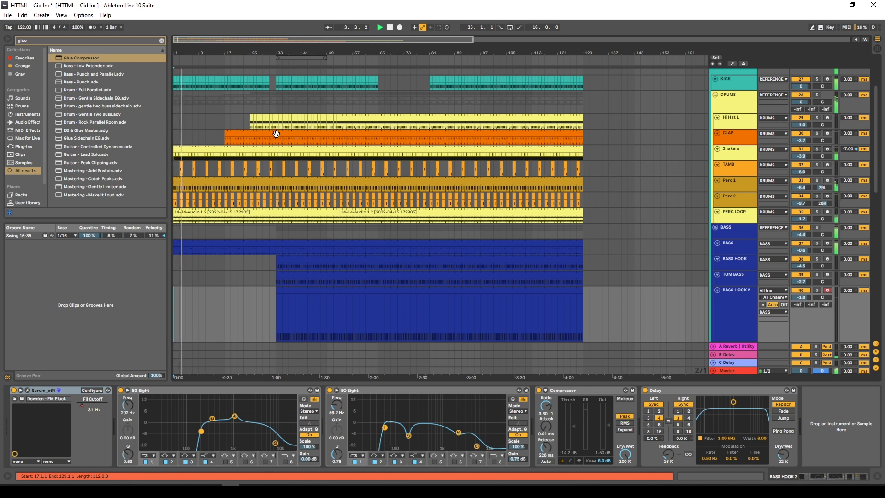
{"action": "key", "text": "a"}
{"action": "scroll", "coordinate": [287, 199], "scroll_direction": "down", "scroll_amount": 2}
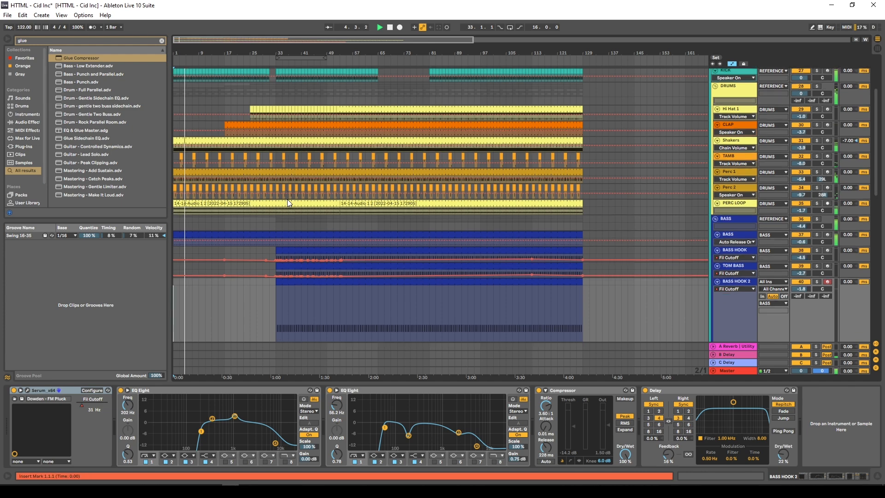
{"action": "scroll", "coordinate": [286, 200], "scroll_direction": "down", "scroll_amount": 8}
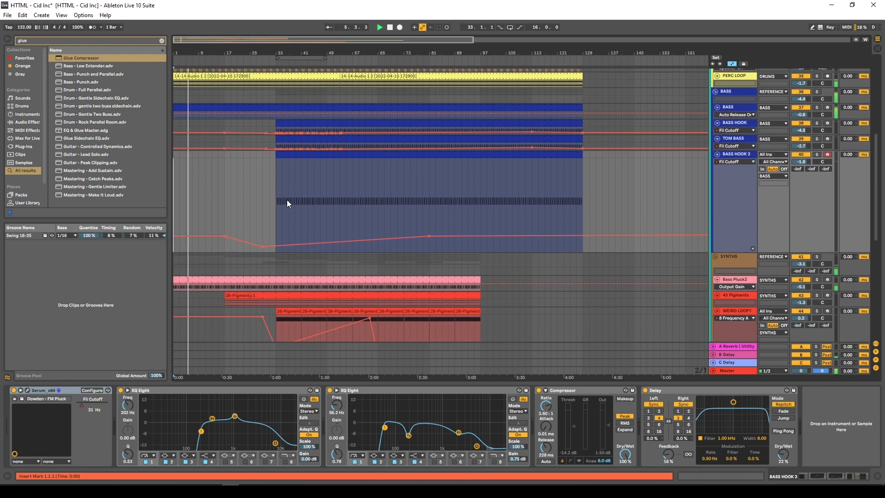
{"action": "scroll", "coordinate": [287, 200], "scroll_direction": "down", "scroll_amount": 3}
{"action": "key", "text": "a"}
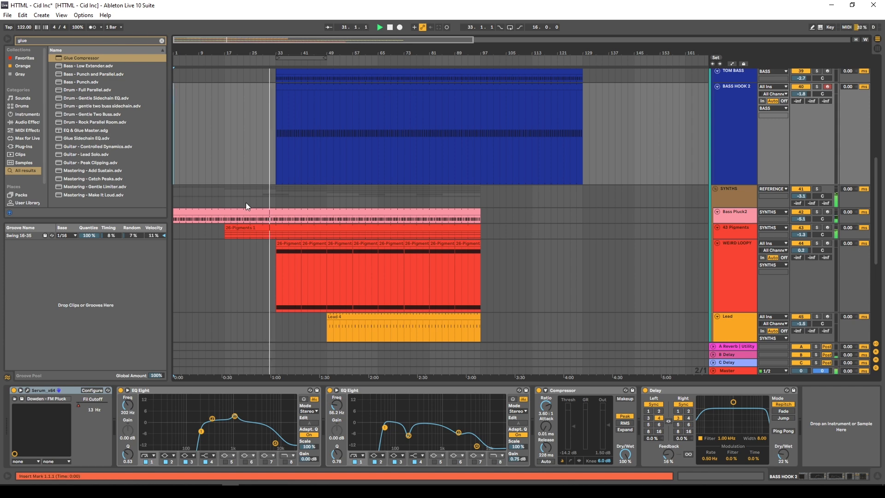
Follow the playback through the bass, synth, lead and white noise tracks, briefly checking the Weird Loopy and Lead filter automation.
{"action": "scroll", "coordinate": [246, 206], "scroll_direction": "down", "scroll_amount": 1}
{"action": "scroll", "coordinate": [272, 197], "scroll_direction": "down", "scroll_amount": 10}
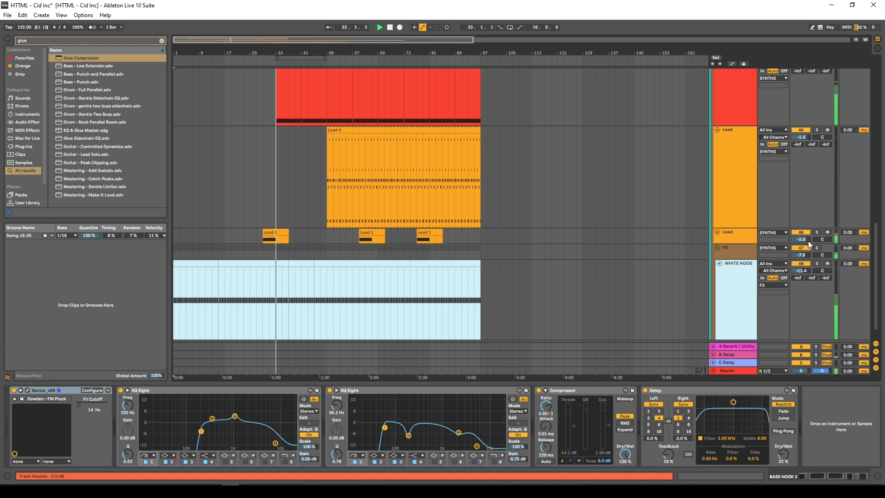
{"action": "scroll", "coordinate": [311, 231], "scroll_direction": "up", "scroll_amount": 3}
{"action": "scroll", "coordinate": [311, 233], "scroll_direction": "up", "scroll_amount": 6}
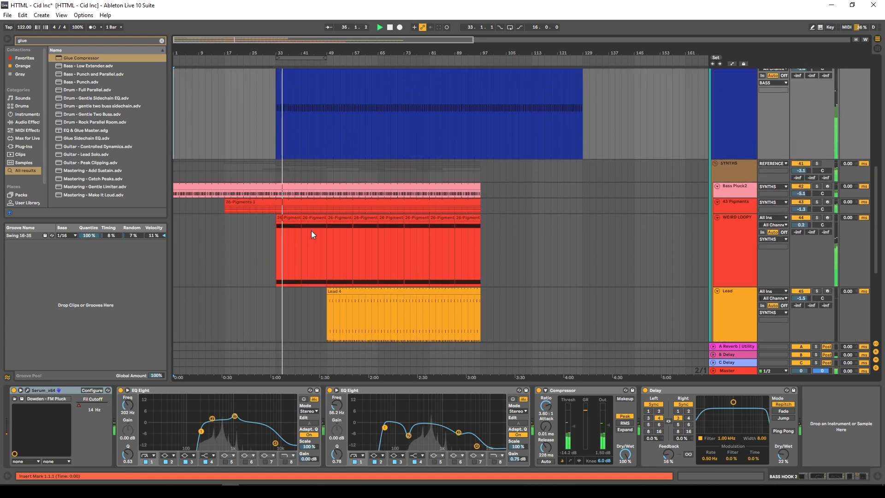
{"action": "scroll", "coordinate": [305, 231], "scroll_direction": "up", "scroll_amount": 1}
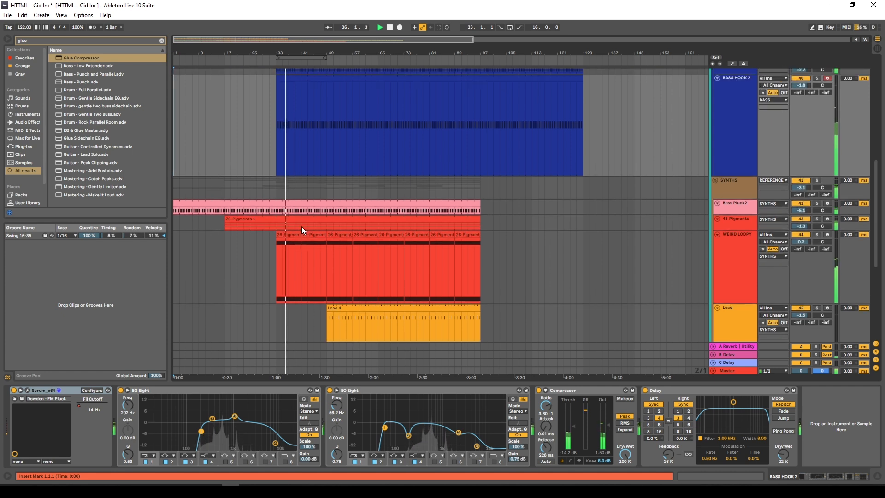
{"action": "key", "text": "a"}
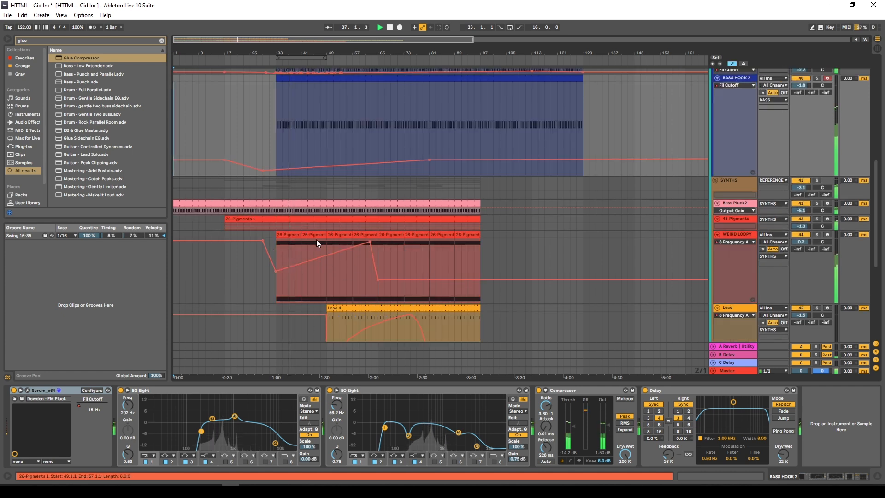
{"action": "key", "text": "a"}
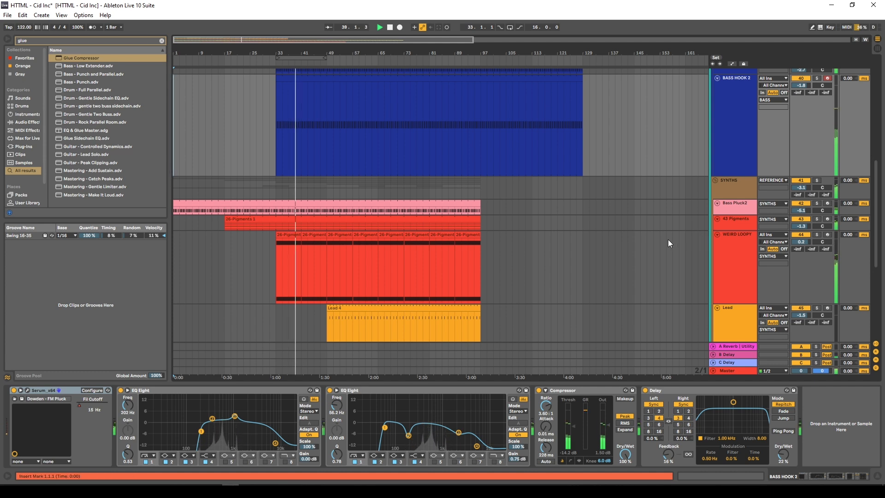
{"action": "scroll", "coordinate": [668, 239], "scroll_direction": "up", "scroll_amount": 2}
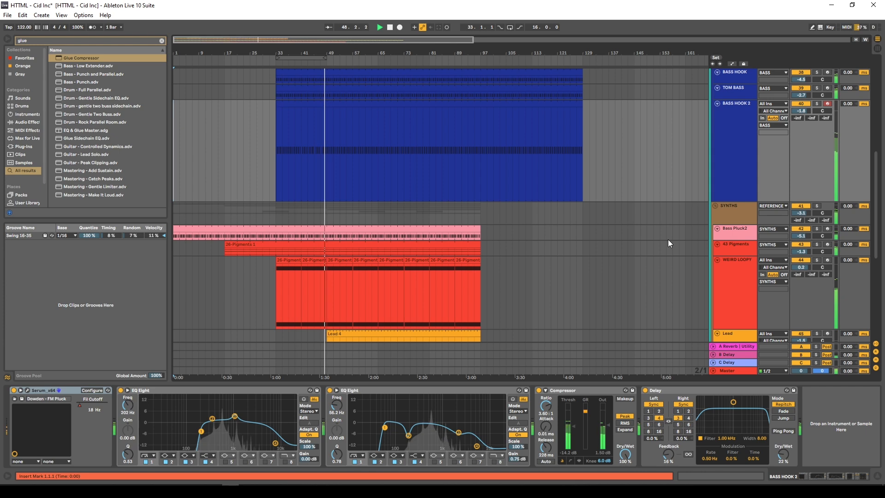
{"action": "scroll", "coordinate": [405, 286], "scroll_direction": "up", "scroll_amount": 1}
{"action": "scroll", "coordinate": [393, 292], "scroll_direction": "down", "scroll_amount": 3}
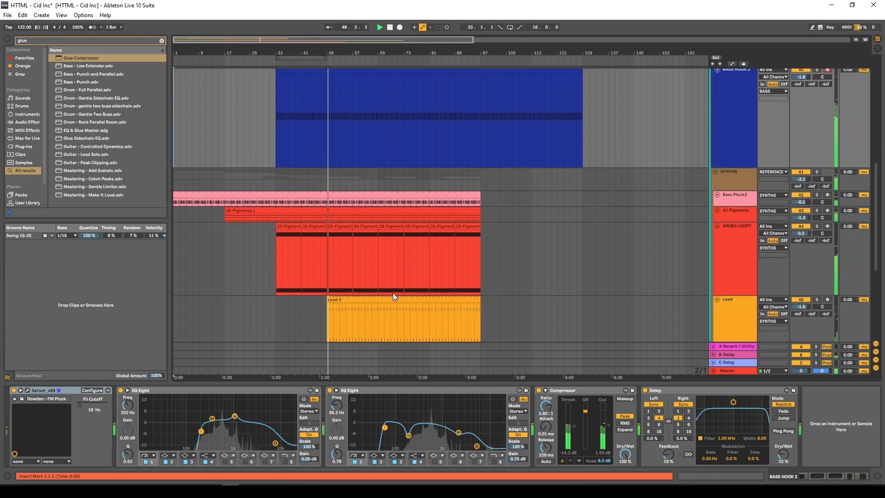
{"action": "scroll", "coordinate": [389, 292], "scroll_direction": "down", "scroll_amount": 3}
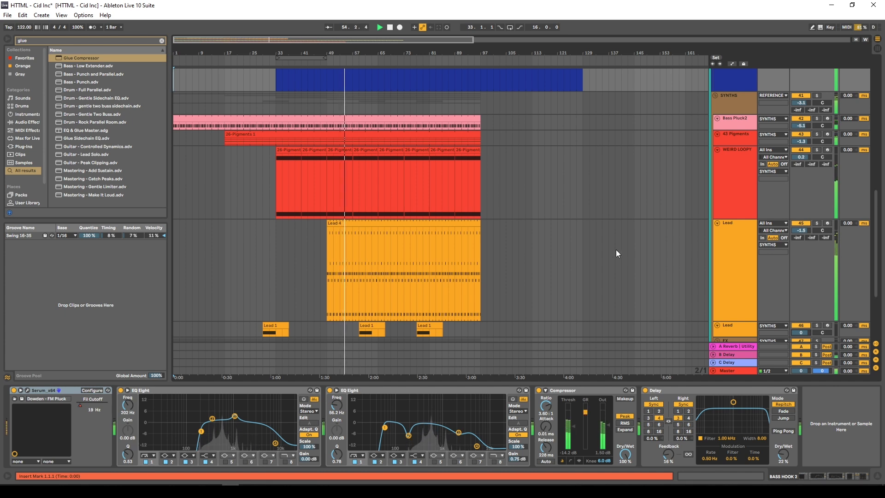
Show the automation, set the White Noise track volume to -10.7 dB and raise its gain automation peak near bar 65.
{"action": "key", "text": "a"}
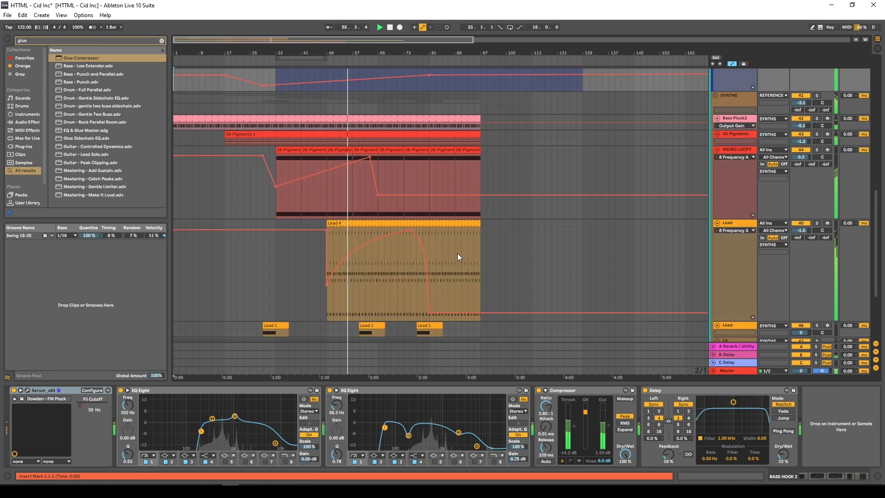
{"action": "scroll", "coordinate": [364, 226], "scroll_direction": "down", "scroll_amount": 5}
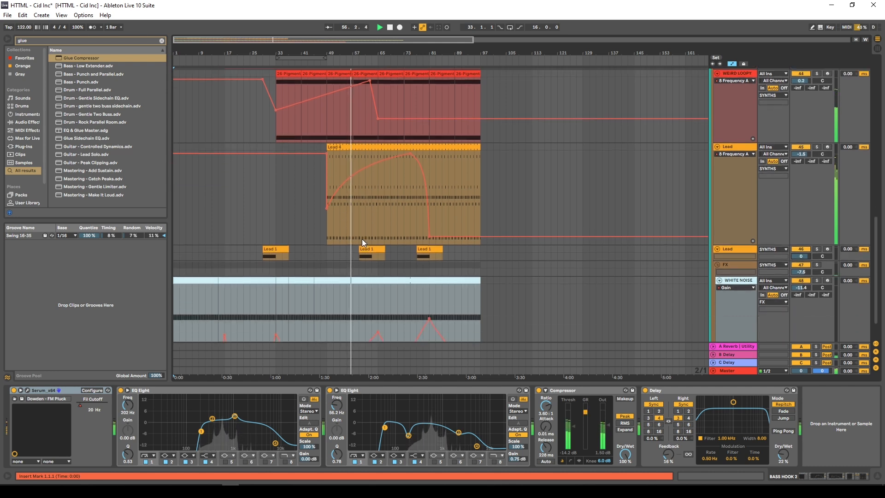
{"action": "scroll", "coordinate": [361, 239], "scroll_direction": "up", "scroll_amount": 1}
{"action": "scroll", "coordinate": [361, 239], "scroll_direction": "down", "scroll_amount": 1}
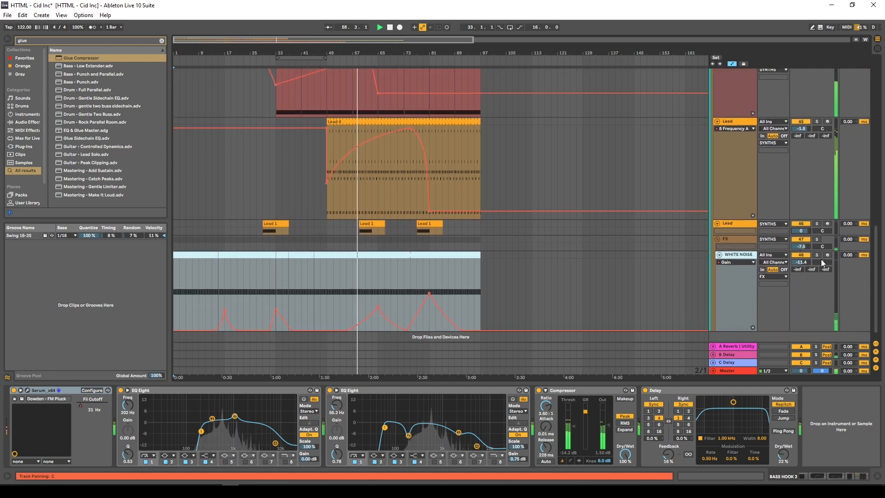
{"action": "left_click_drag", "start_coordinate": [801, 262], "coordinate": [801, 259]}
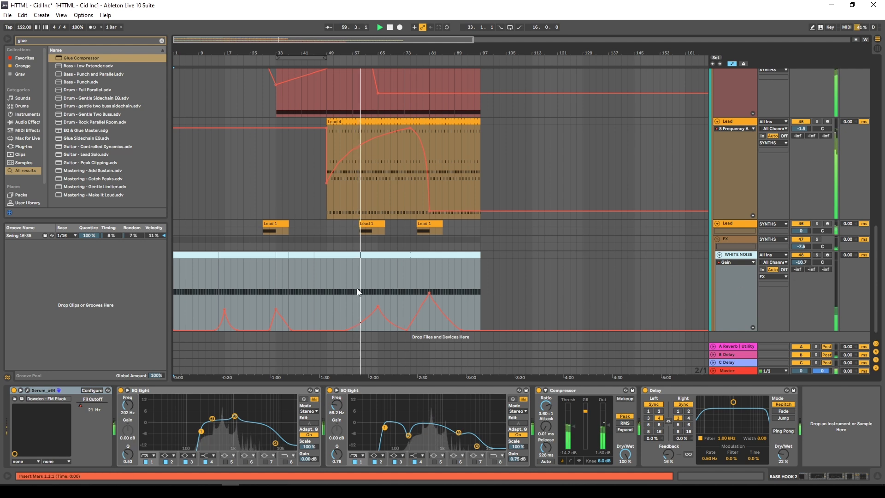
{"action": "left_click_drag", "start_coordinate": [379, 305], "coordinate": [379, 297]}
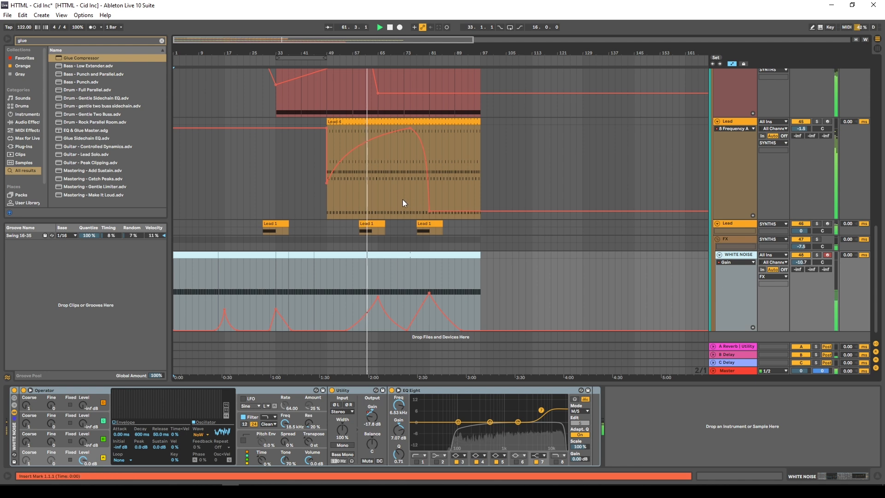
Raise the volume of the Lead track holding the three short Lead 1 clips to 6.0 dB and check its devices.
{"action": "left_click_drag", "start_coordinate": [806, 230], "coordinate": [806, 219]}
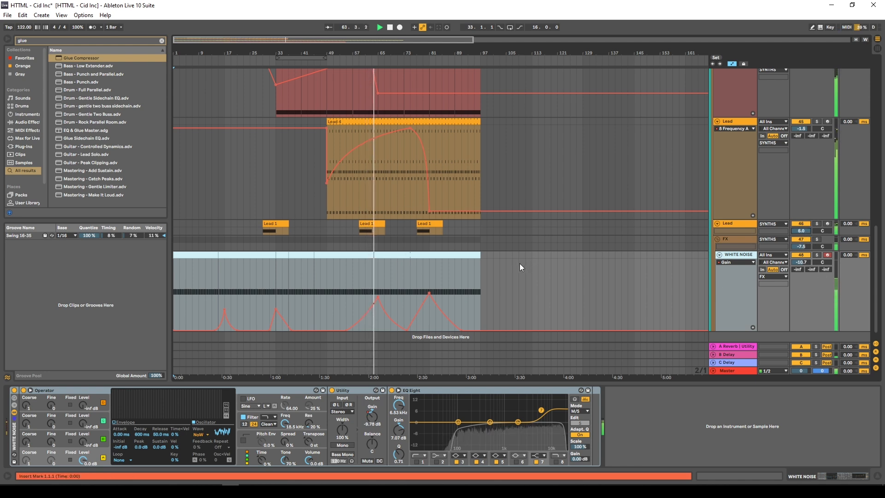
{"action": "left_click", "coordinate": [740, 223]}
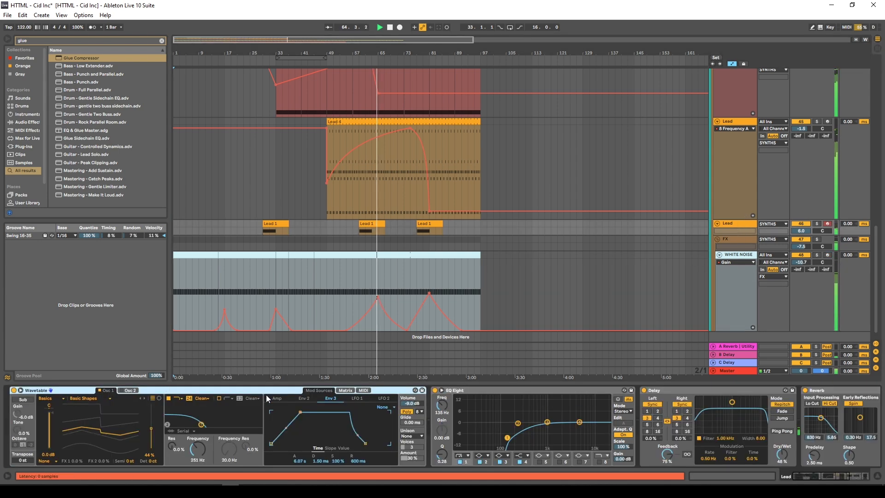
{"action": "left_click", "coordinate": [386, 266]}
Raise the volume of the Lead track that holds the Lead 4 clip to 0.8 dB.
{"action": "scroll", "coordinate": [879, 249], "scroll_direction": "up", "scroll_amount": 1}
{"action": "left_click_drag", "start_coordinate": [879, 249], "coordinate": [883, 204]}
{"action": "scroll", "coordinate": [814, 266], "scroll_direction": "up", "scroll_amount": 3}
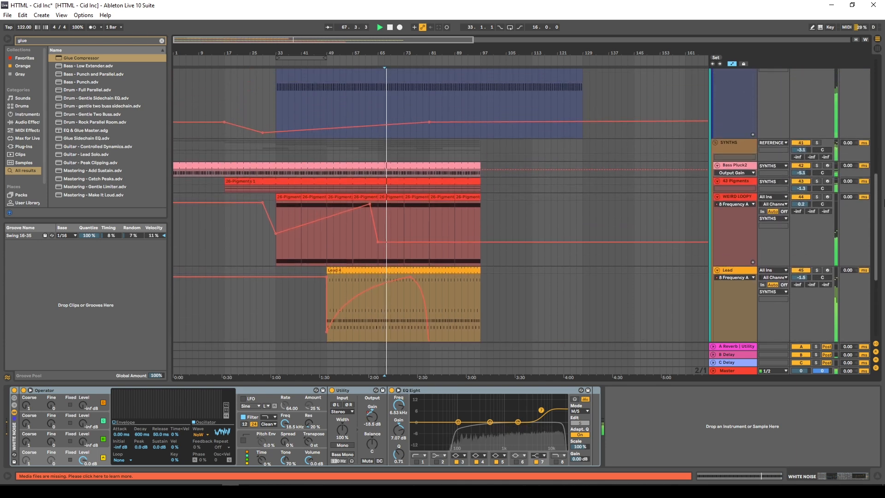
{"action": "left_click_drag", "start_coordinate": [801, 287], "coordinate": [801, 280]}
Show the BASS group's EQ Eight band 1 frequency automation and enlarge its lane.
{"action": "scroll", "coordinate": [431, 223], "scroll_direction": "up", "scroll_amount": 12}
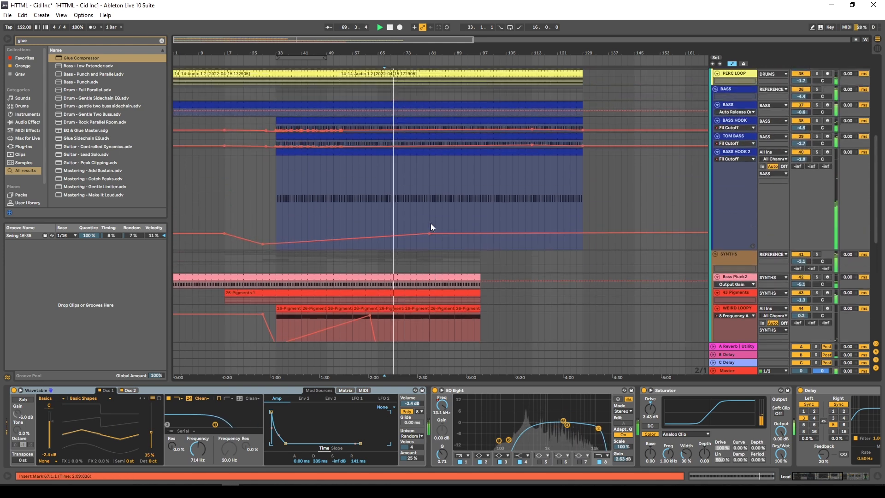
{"action": "left_click", "coordinate": [740, 169]}
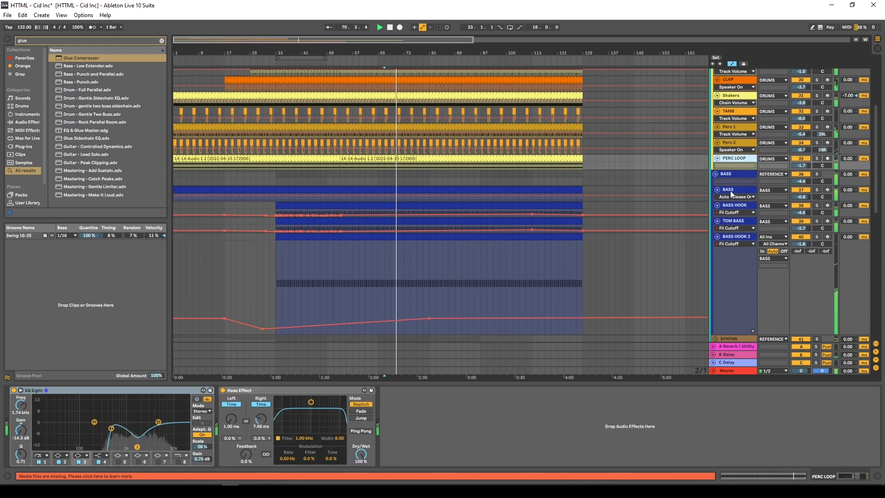
{"action": "left_click", "coordinate": [733, 175]}
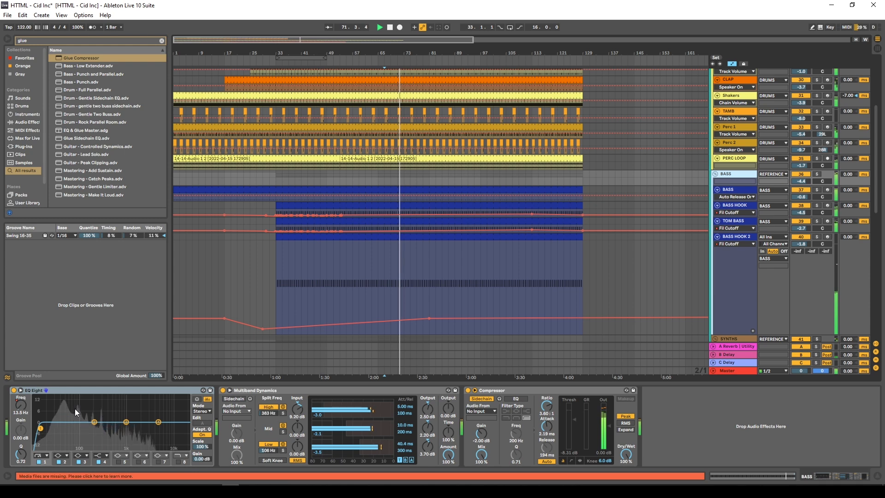
{"action": "left_click", "coordinate": [15, 418]}
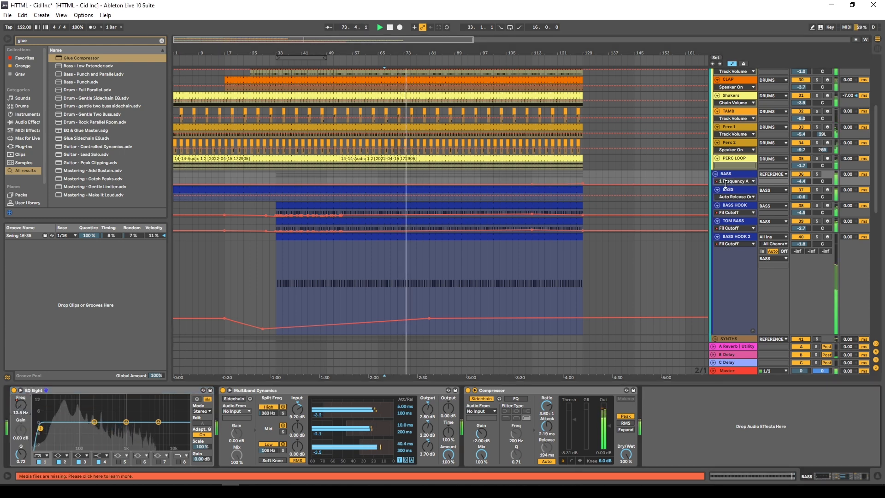
{"action": "left_click_drag", "start_coordinate": [726, 185], "coordinate": [727, 214]}
Draw a rising low-cut frequency ramp on the BASS group from about bar 77 to bar 81, dropping back at bar 81.
{"action": "scroll", "coordinate": [423, 210], "scroll_direction": "up", "scroll_amount": 4}
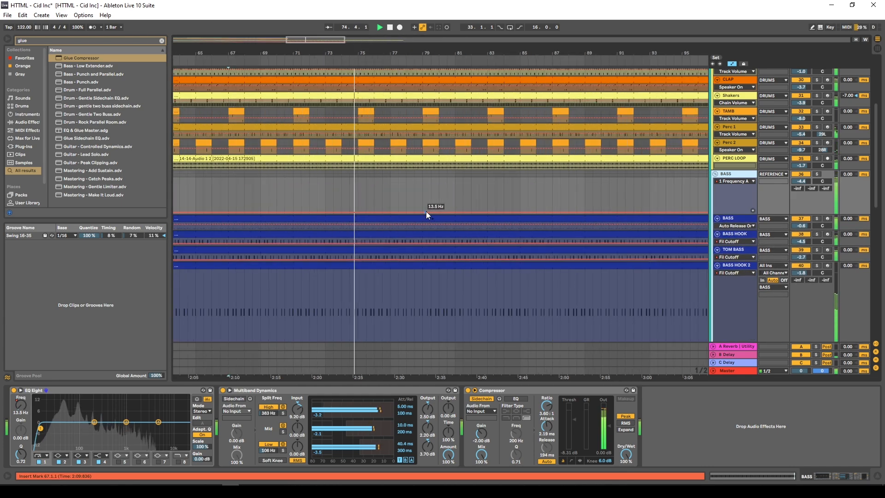
{"action": "scroll", "coordinate": [455, 212], "scroll_direction": "down", "scroll_amount": 2}
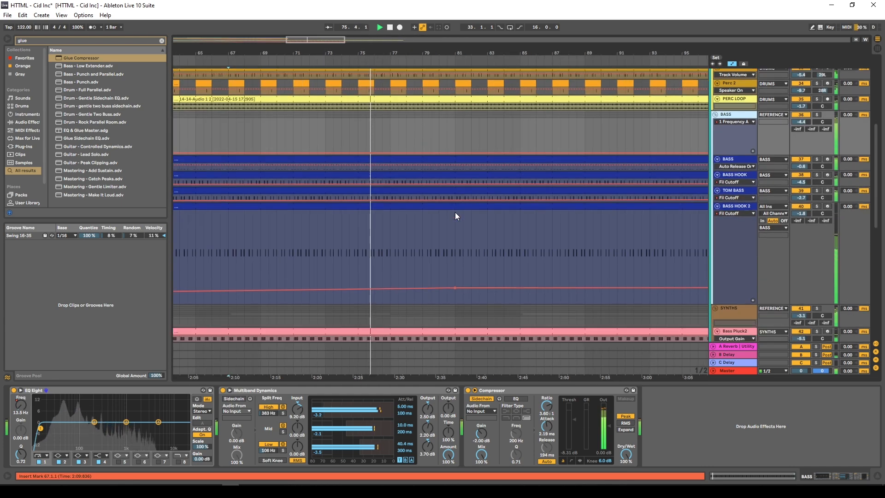
{"action": "scroll", "coordinate": [454, 212], "scroll_direction": "up", "scroll_amount": 5}
{"action": "scroll", "coordinate": [452, 211], "scroll_direction": "down", "scroll_amount": 2}
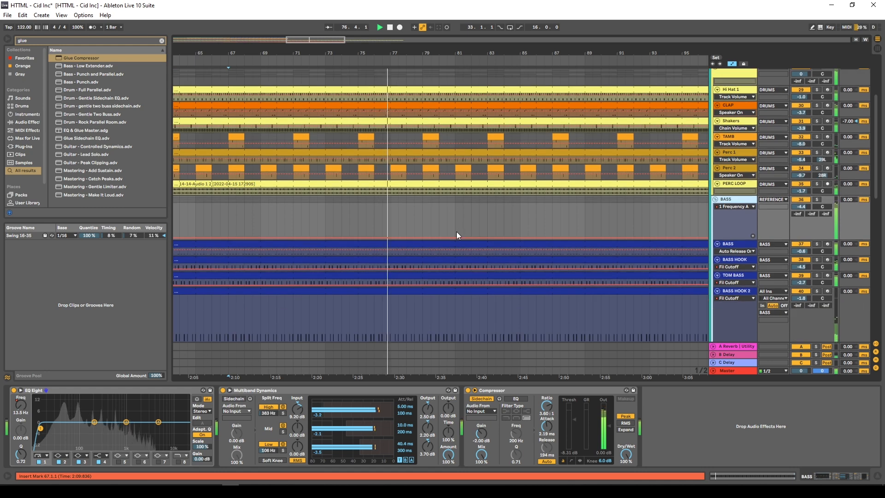
{"action": "left_click_drag", "start_coordinate": [443, 237], "coordinate": [455, 228]}
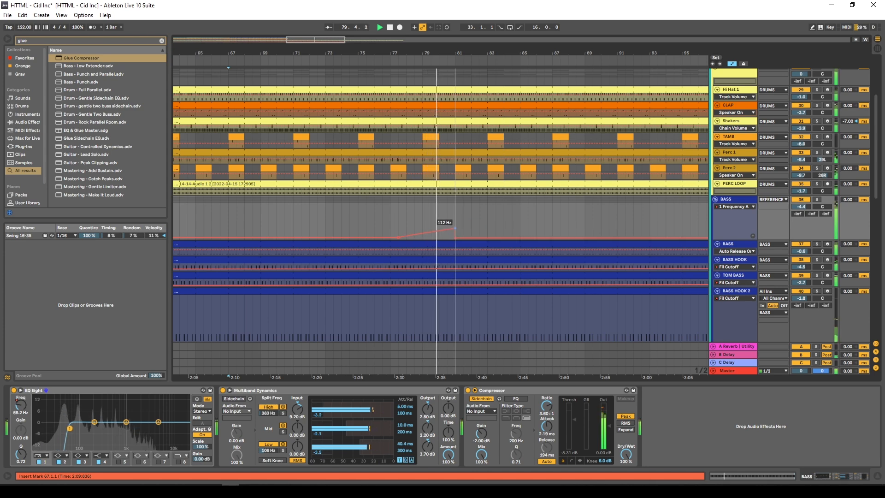
{"action": "left_click_drag", "start_coordinate": [455, 229], "coordinate": [454, 220]}
Follow the playback past bar 81 and review the bass, synth and lead tracks with their automation.
{"action": "scroll", "coordinate": [441, 237], "scroll_direction": "down", "scroll_amount": 2}
{"action": "key", "text": "a"}
{"action": "scroll", "coordinate": [440, 244], "scroll_direction": "down", "scroll_amount": 5}
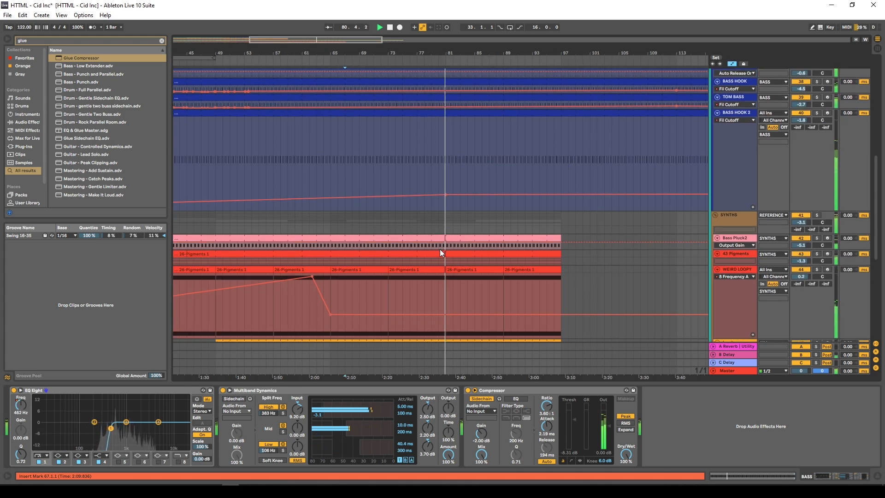
{"action": "scroll", "coordinate": [443, 251], "scroll_direction": "down", "scroll_amount": 3}
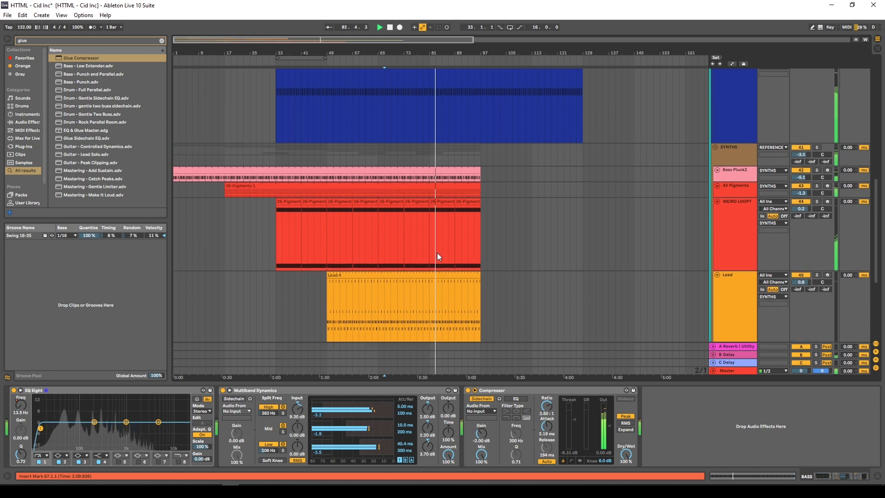
{"action": "key", "text": "a"}
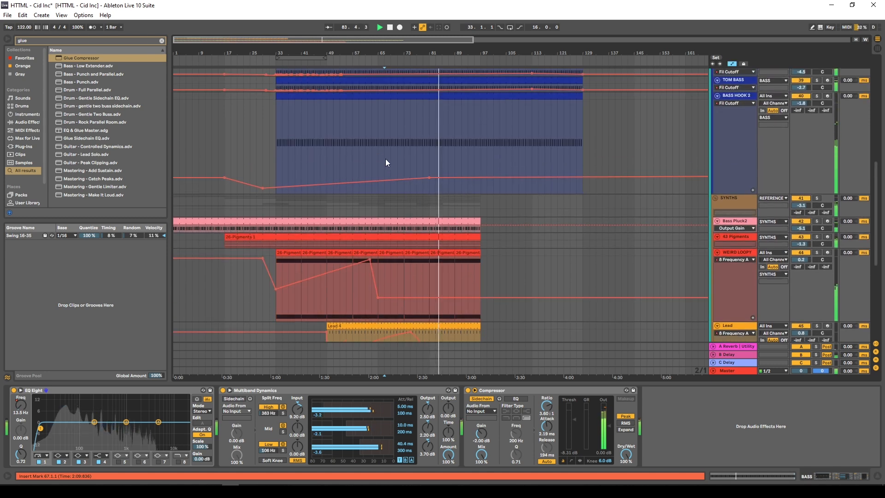
{"action": "scroll", "coordinate": [403, 226], "scroll_direction": "up", "scroll_amount": 2}
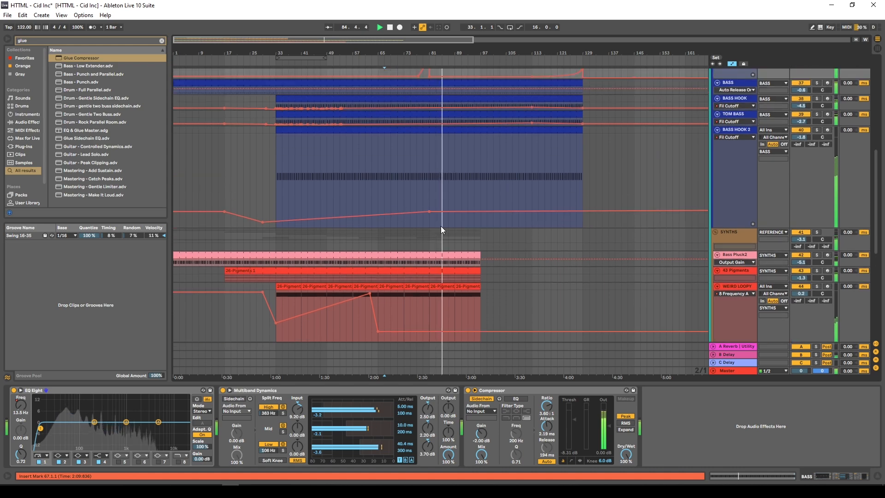